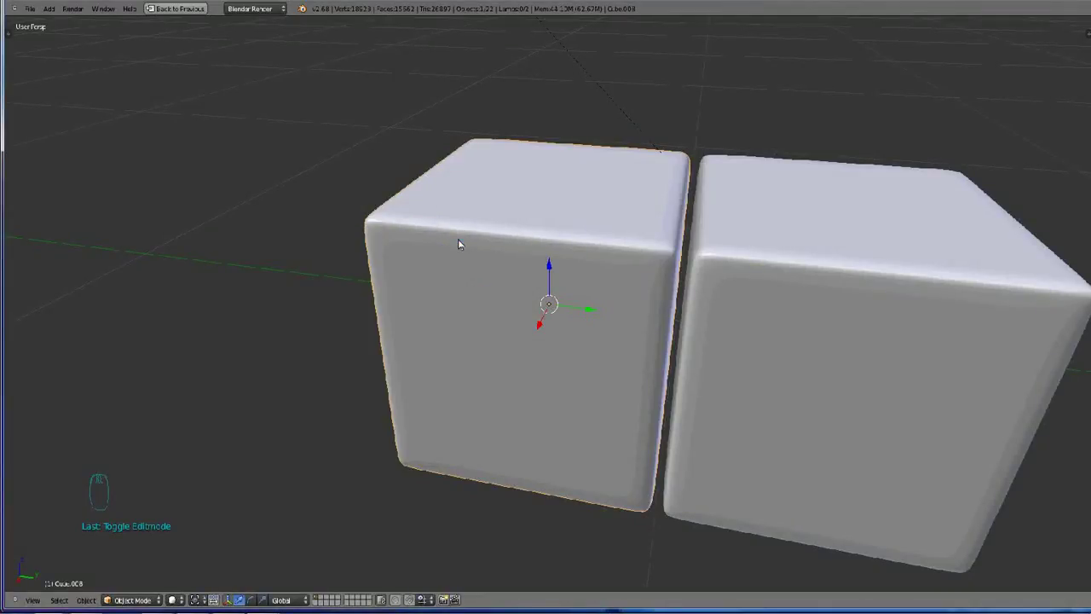
# Hide the transform manipulator and slightly scale down the selected band of faces on the active rounded cube.
pyautogui.moveTo(457, 238); pyautogui.dragTo(519, 246, button='middle')
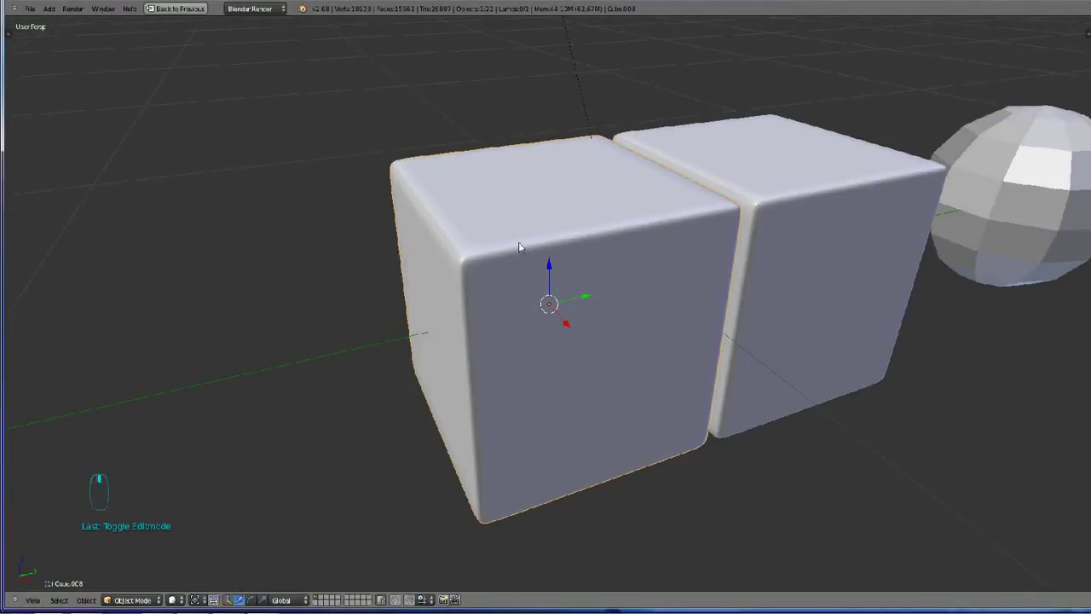
pyautogui.scroll(3, 604, 305)
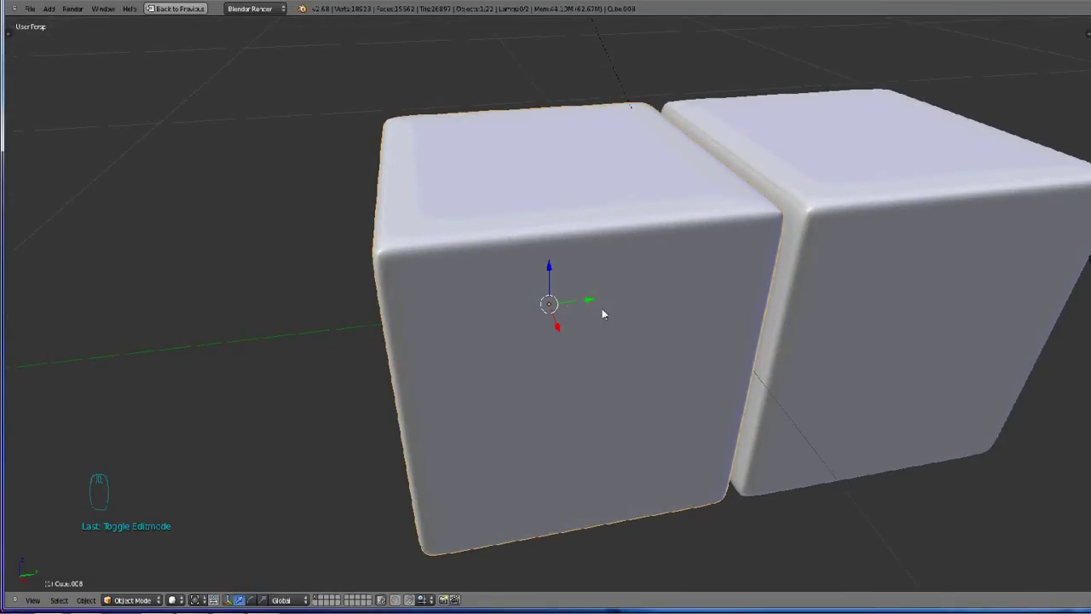
pyautogui.hotkey('ctrl', 'space')
pyautogui.moveTo(601, 308); pyautogui.dragTo(565, 284, button='middle')
pyautogui.press('Tab')
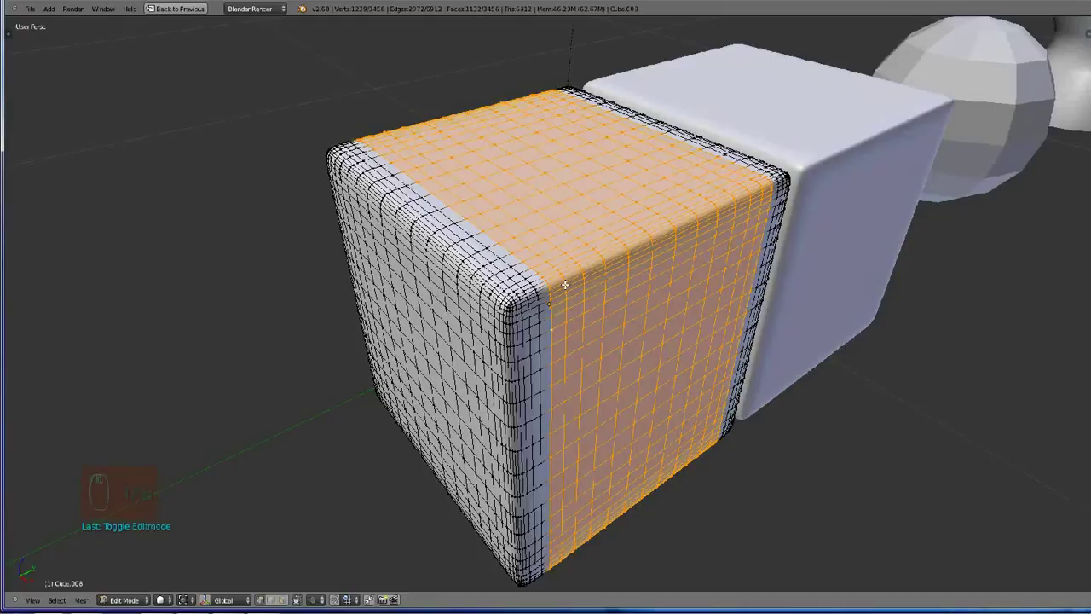
pyautogui.moveTo(565, 284); pyautogui.dragTo(657, 197, button='middle')
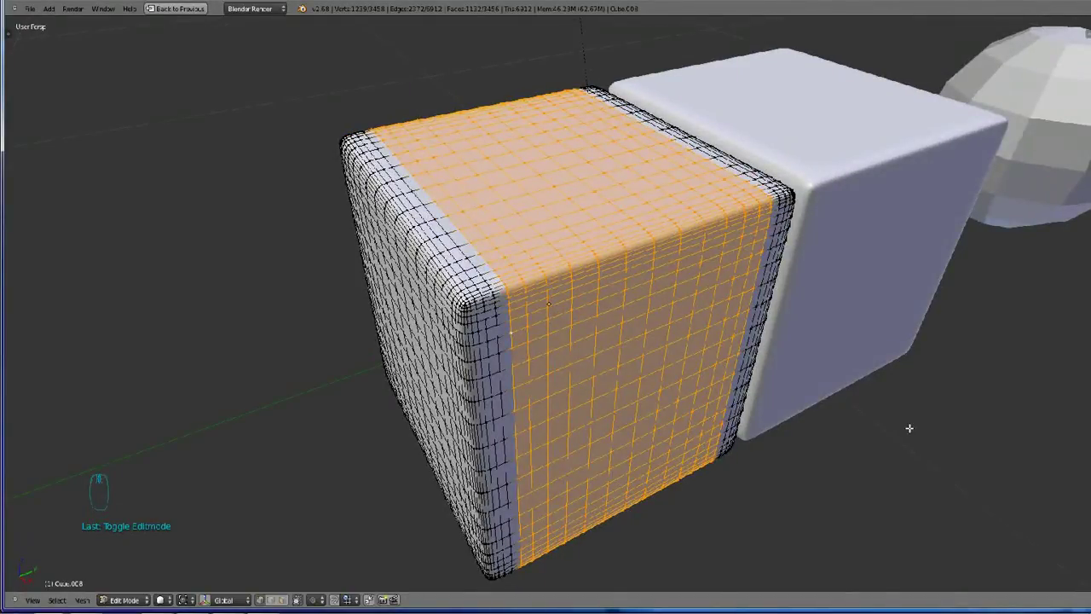
pyautogui.press('s')
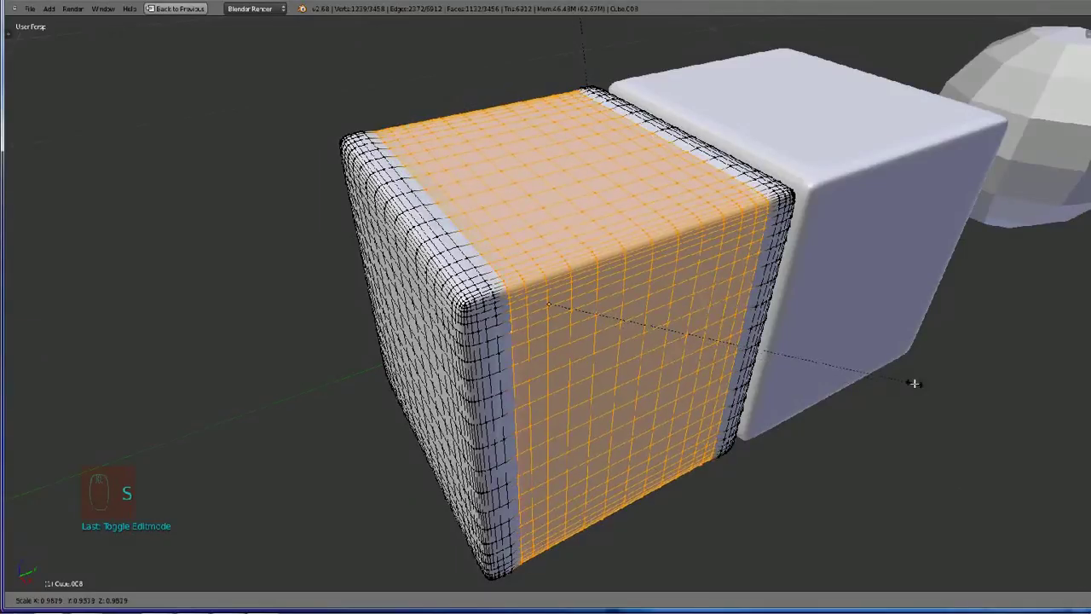
pyautogui.click(916, 384)
pyautogui.press('Tab')
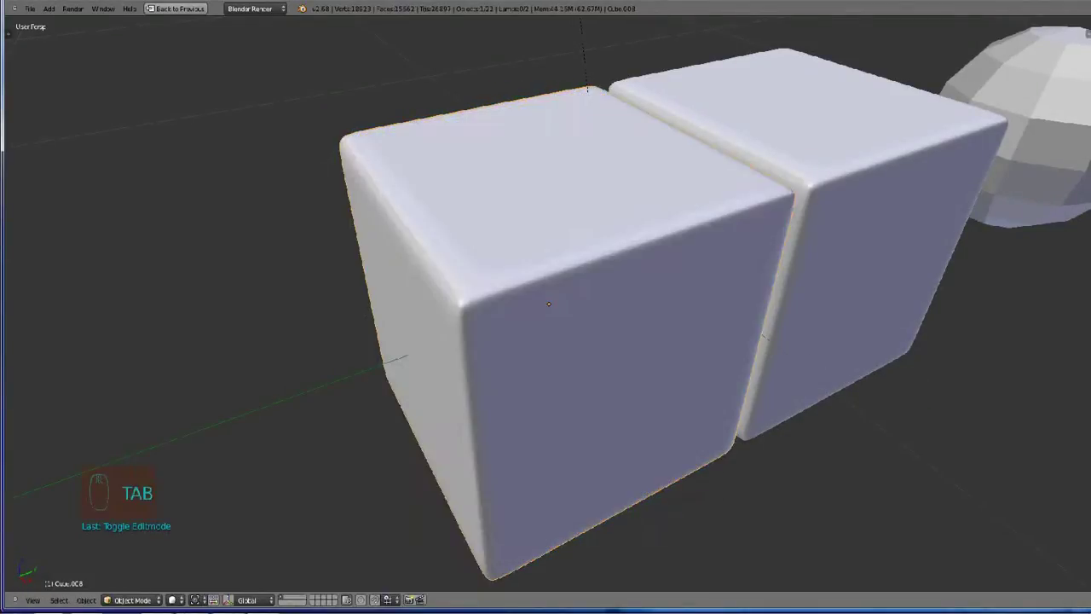
# Add a Decimate modifier in Planar mode to the active rounded cube and apply it.
pyautogui.hotkey('ctrl', 'Up')
pyautogui.click(879, 71)
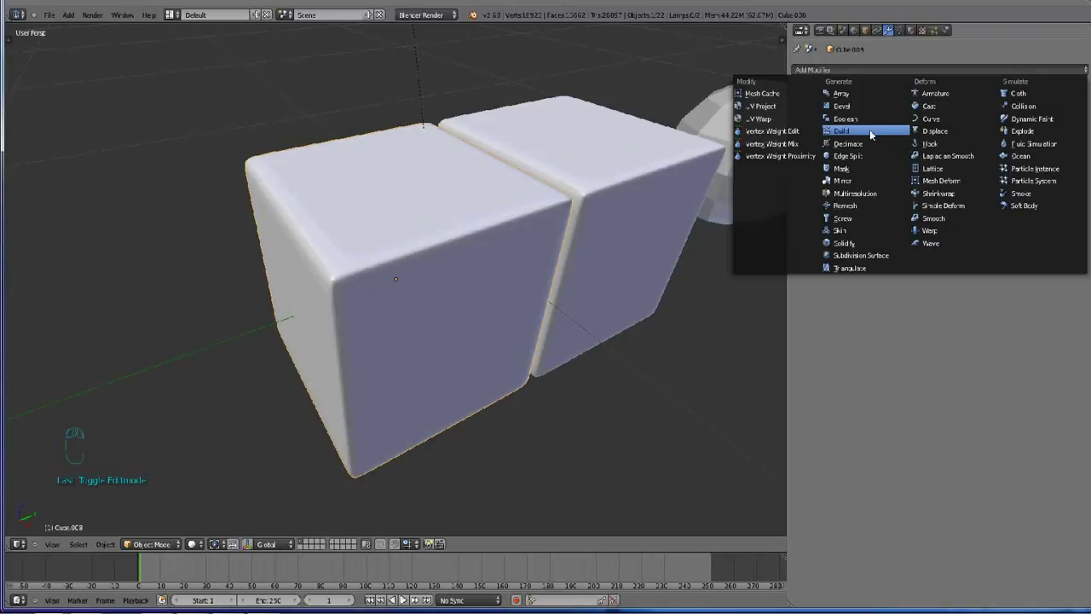
pyautogui.click(856, 143)
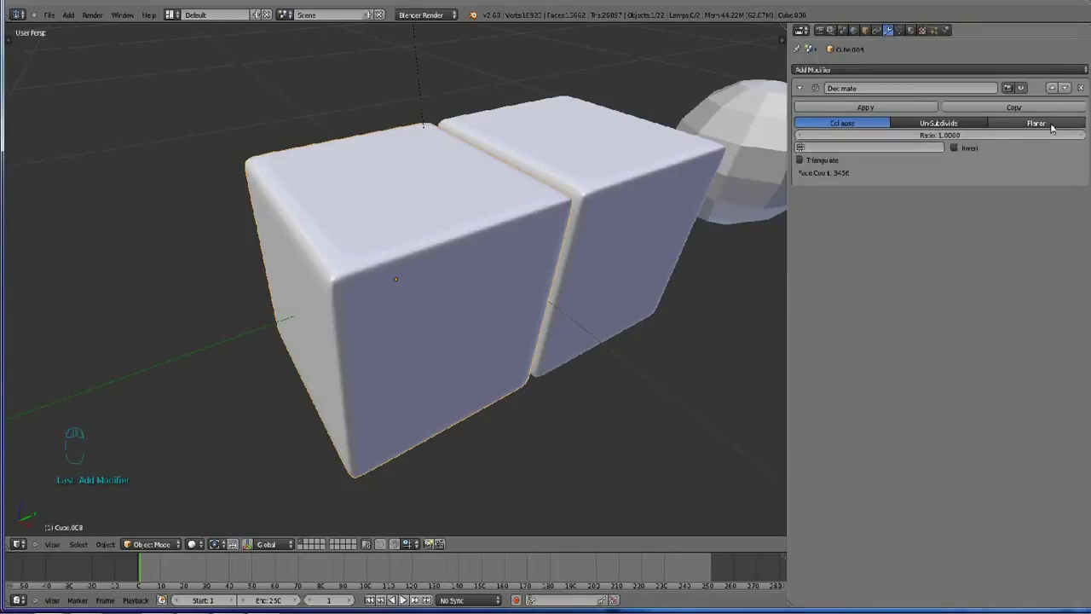
pyautogui.click(1036, 124)
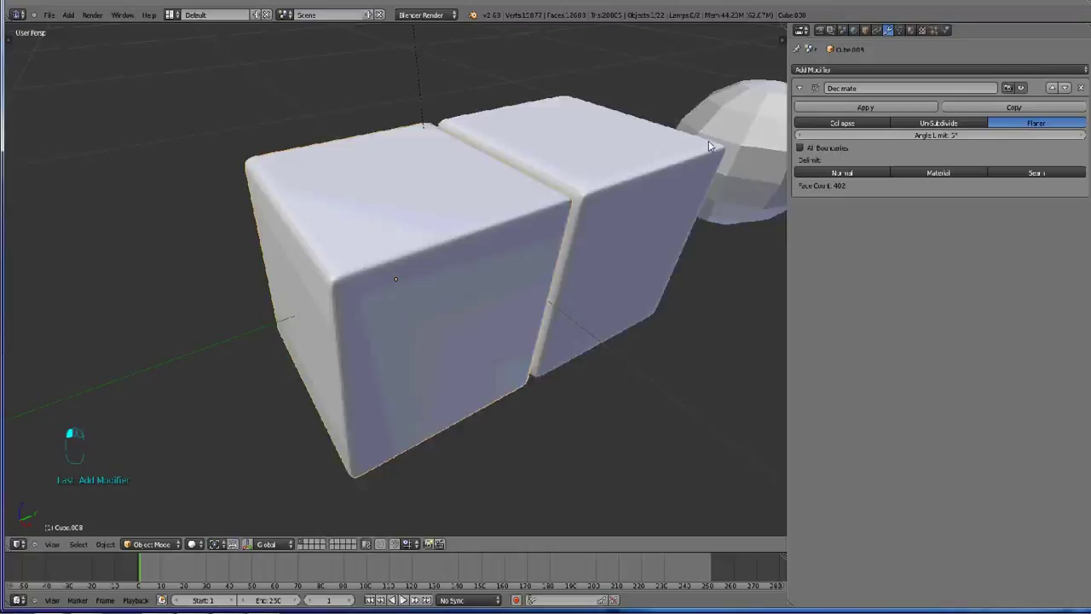
pyautogui.press('z')
pyautogui.press('z')
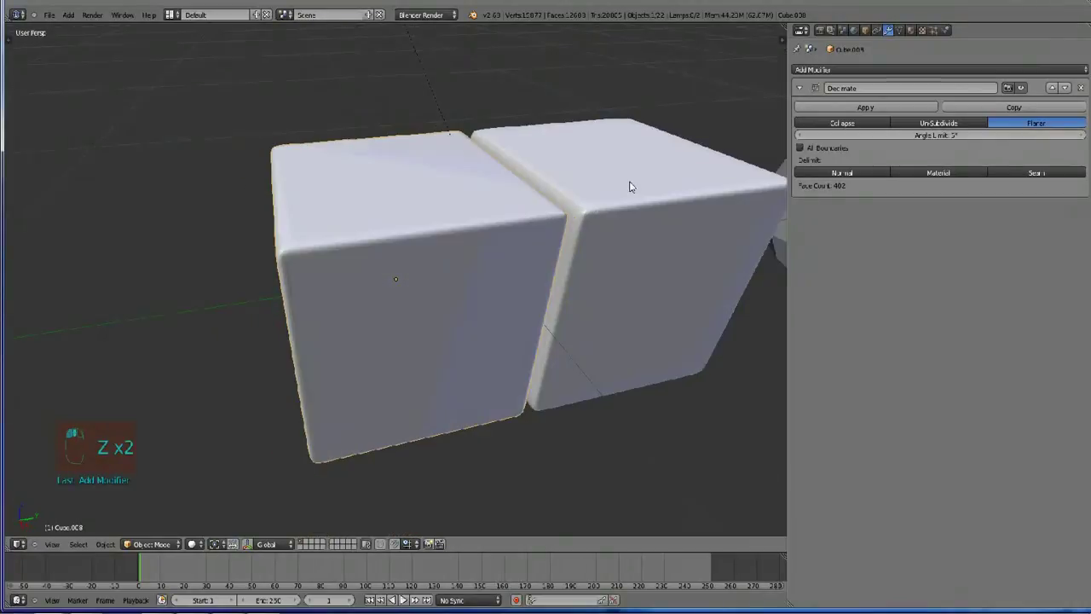
pyautogui.click(864, 107)
# Join the decimated cube with the neighbouring dense cube and select all of the combined mesh in Edit Mode.
pyautogui.moveTo(726, 166); pyautogui.dragTo(707, 168, button='middle')
pyautogui.keyDown('shift'); pyautogui.rightClick(588, 250); pyautogui.keyUp('shift')
pyautogui.hotkey('ctrl', 'j')
pyautogui.press('Tab')
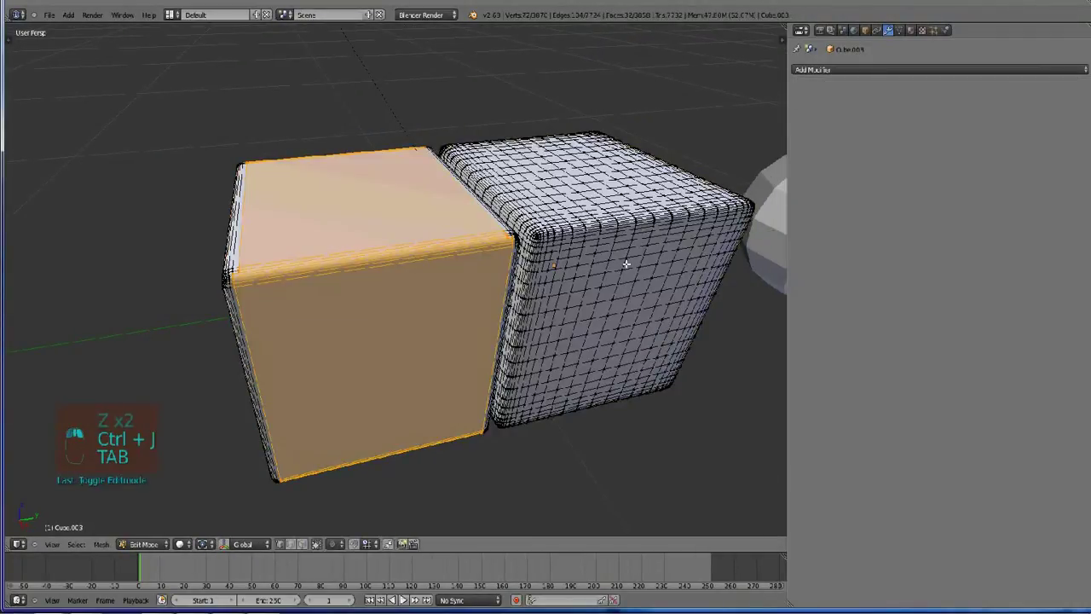
pyautogui.moveTo(626, 263); pyautogui.dragTo(586, 300, button='middle')
pyautogui.press('a')
pyautogui.press('a')
# Compare the topology and shading of the two joined cubes from several angles in Edit and Object Mode.
pyautogui.moveTo(602, 363); pyautogui.dragTo(558, 329, button='middle')
pyautogui.press('Tab')
pyautogui.press('Tab')
pyautogui.moveTo(664, 365); pyautogui.dragTo(528, 383, button='middle')
pyautogui.press('Tab')
pyautogui.press('Tab')
pyautogui.press('Tab')
pyautogui.press('Tab')
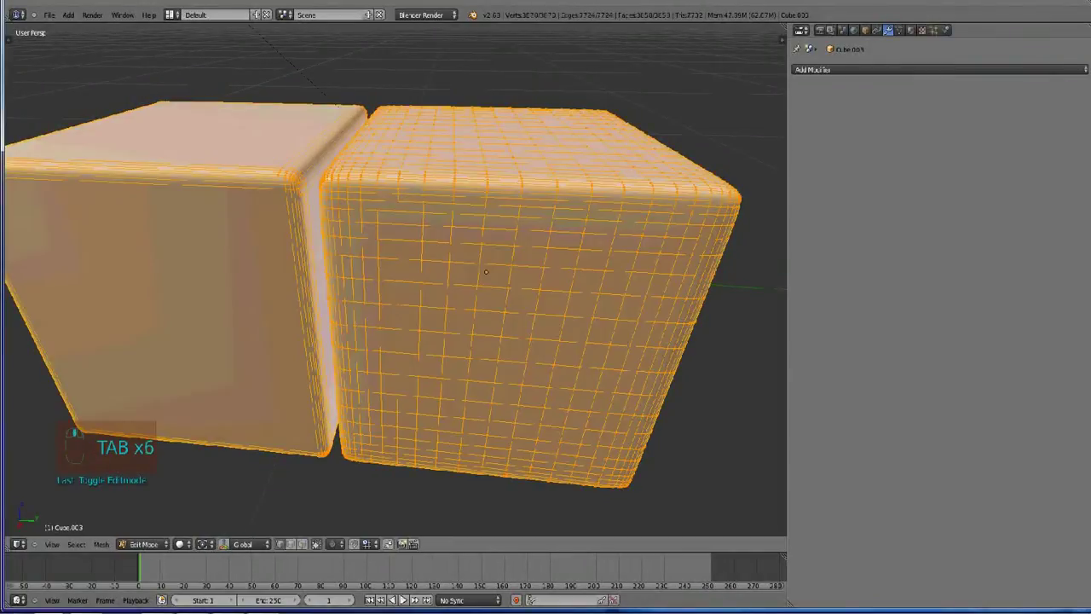
pyautogui.moveTo(480, 353); pyautogui.dragTo(520, 348, button='middle')
pyautogui.scroll(-1, 520, 348)
pyautogui.press('Tab')
# Select and frame the faceted sphere, maximise the 3D view, and shade all the sphere's faces smooth in Edit Mode.
pyautogui.moveTo(630, 386); pyautogui.dragTo(507, 244, button='middle')
pyautogui.rightClick(586, 217)
pyautogui.press('KP_Decimal')
pyautogui.press('Tab')
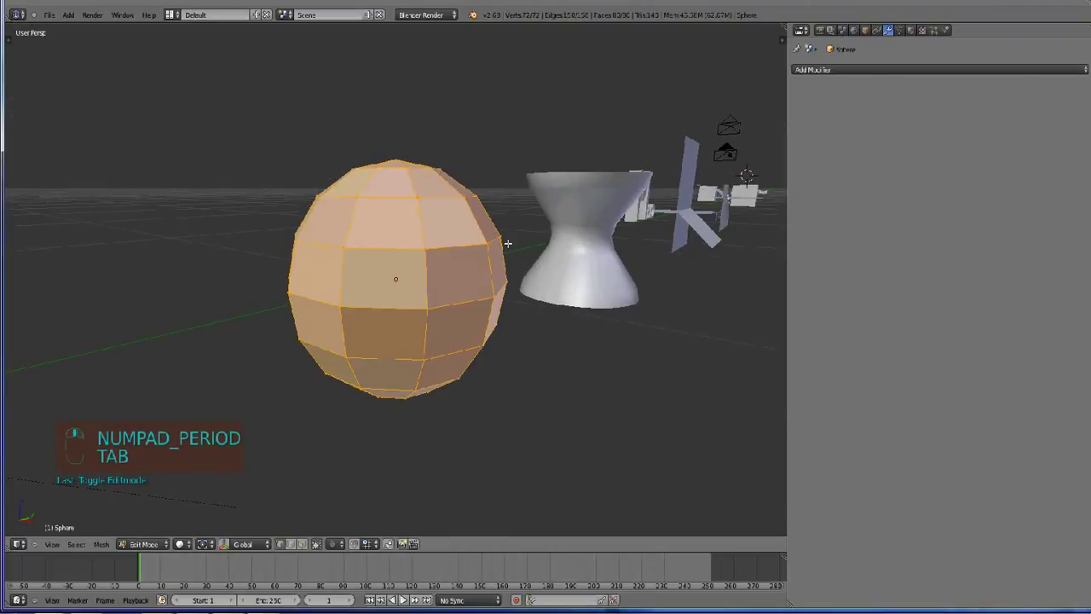
pyautogui.hotkey('ctrl', 'Up')
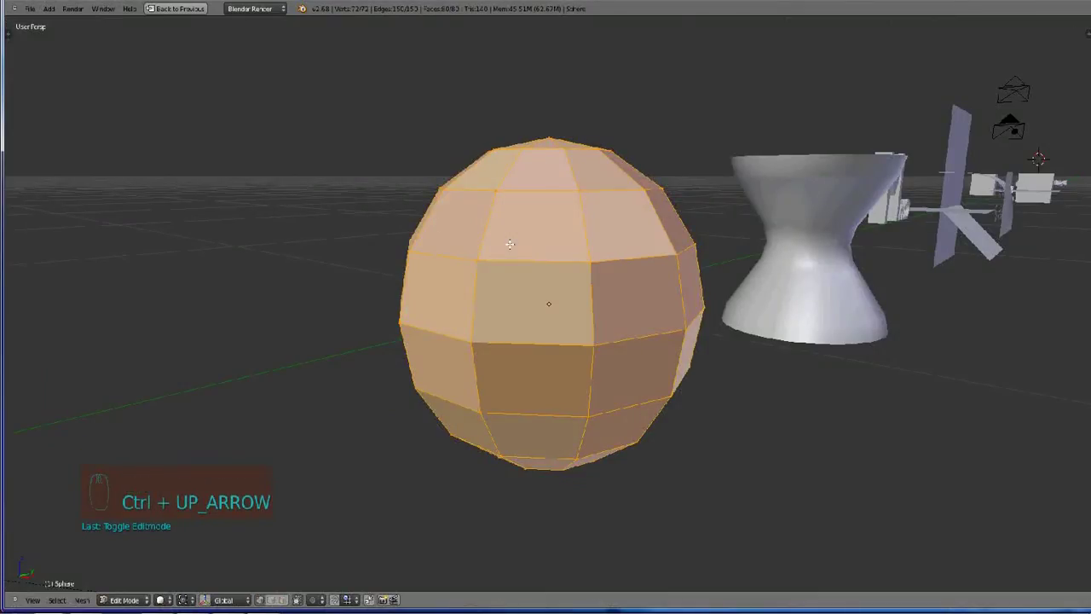
pyautogui.press('t')
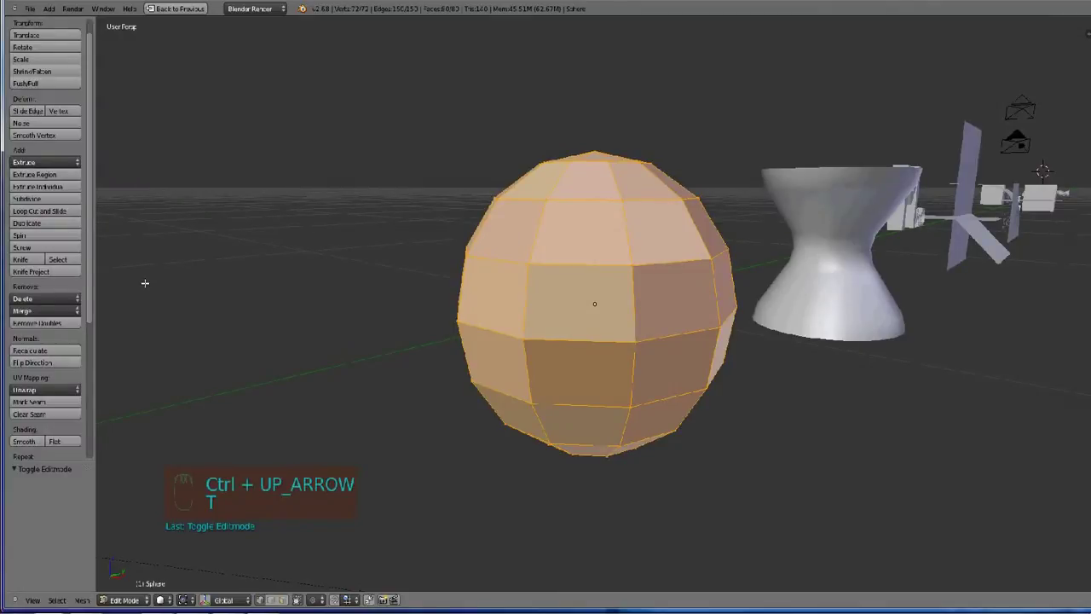
pyautogui.scroll(-3, 54, 340)
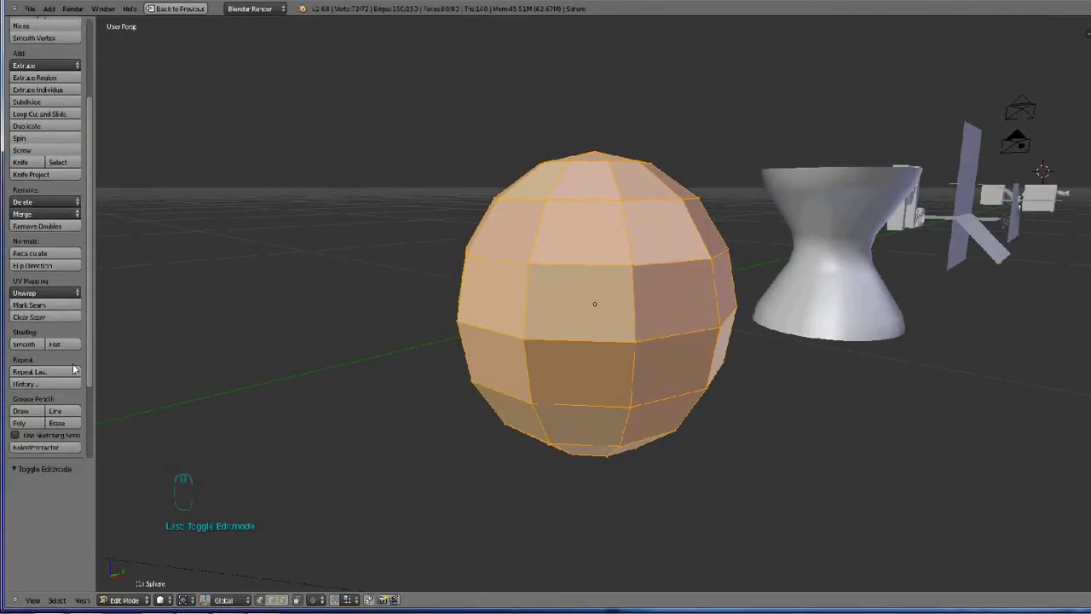
pyautogui.press('t')
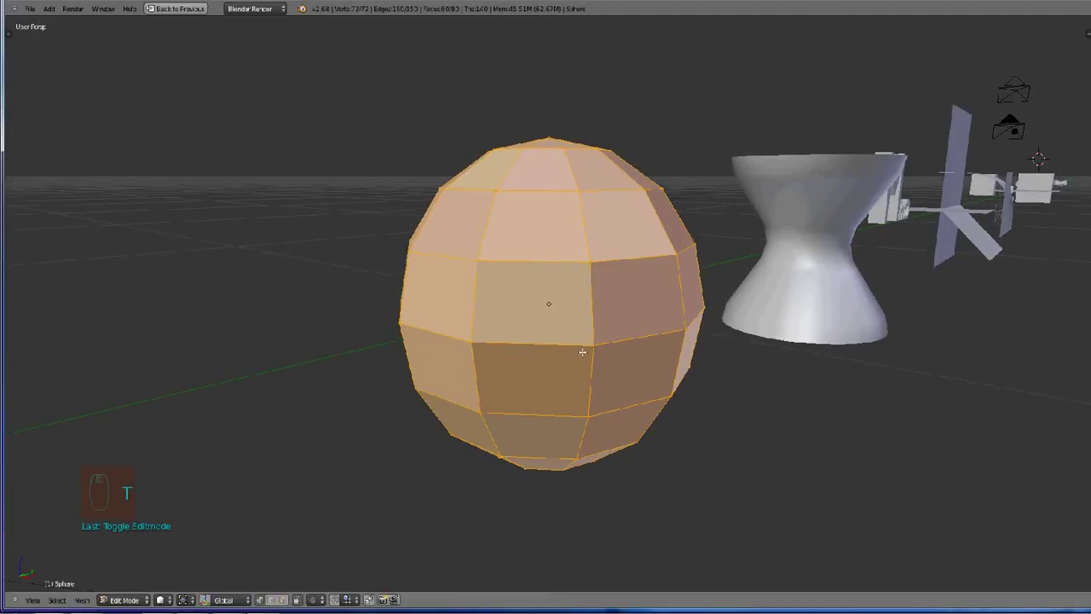
pyautogui.press('w')
pyautogui.click(571, 338)
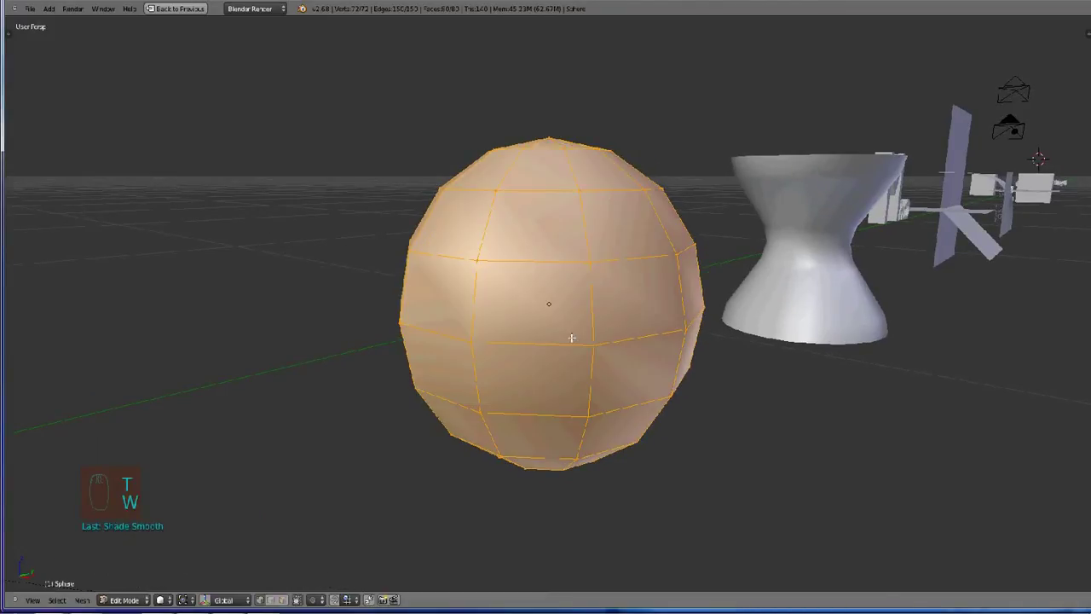
pyautogui.press('Tab')
# Select and frame the hourglass-shaped cylinder, and select the edge loop just below its waist in Edit Mode.
pyautogui.keyDown('shift'); pyautogui.moveTo(891, 290); pyautogui.dragTo(749, 333, button='middle'); pyautogui.keyUp('shift')
pyautogui.rightClick(749, 334)
pyautogui.press('KP_Decimal')
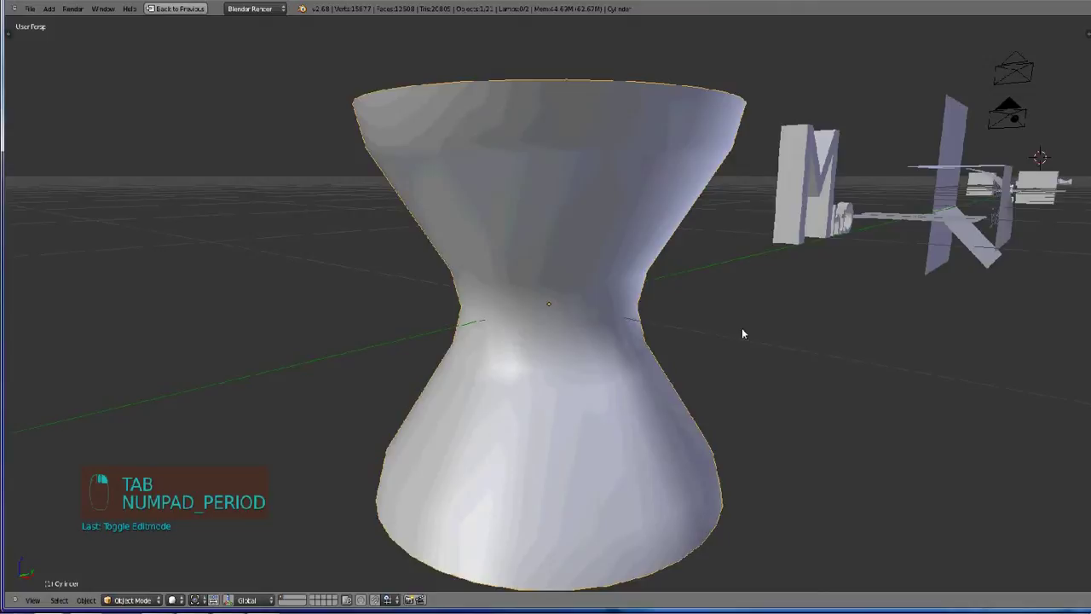
pyautogui.press('Tab')
pyautogui.scroll(-2, 740, 335)
pyautogui.keyDown('shift'); pyautogui.moveTo(627, 334); pyautogui.dragTo(550, 345, button='middle'); pyautogui.keyUp('shift')
pyautogui.scroll(2, 577, 316)
pyautogui.scroll(1, 549, 345)
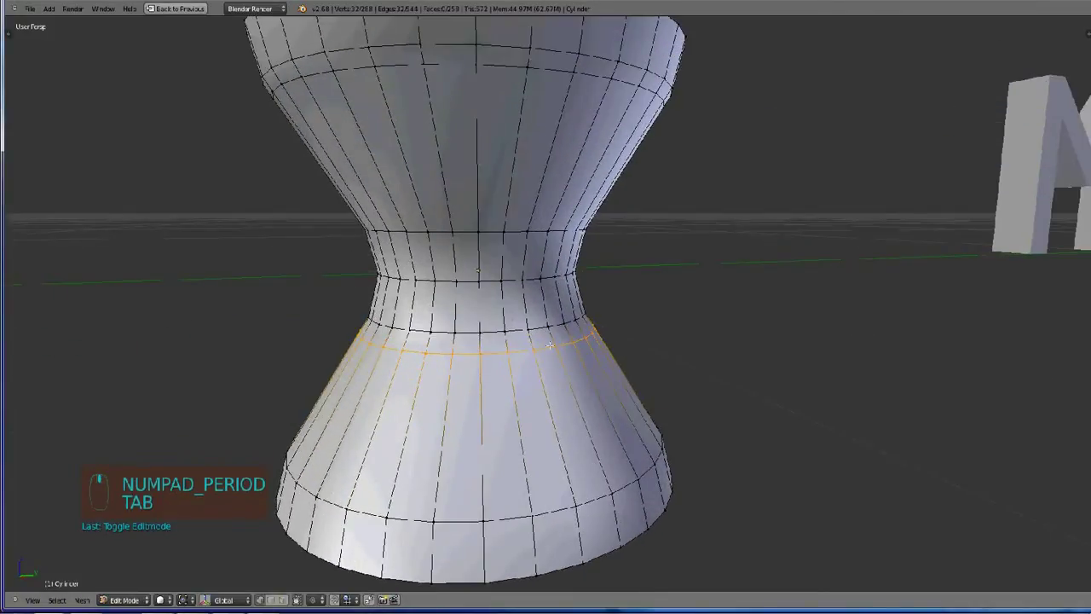
pyautogui.scroll(-2, 524, 351)
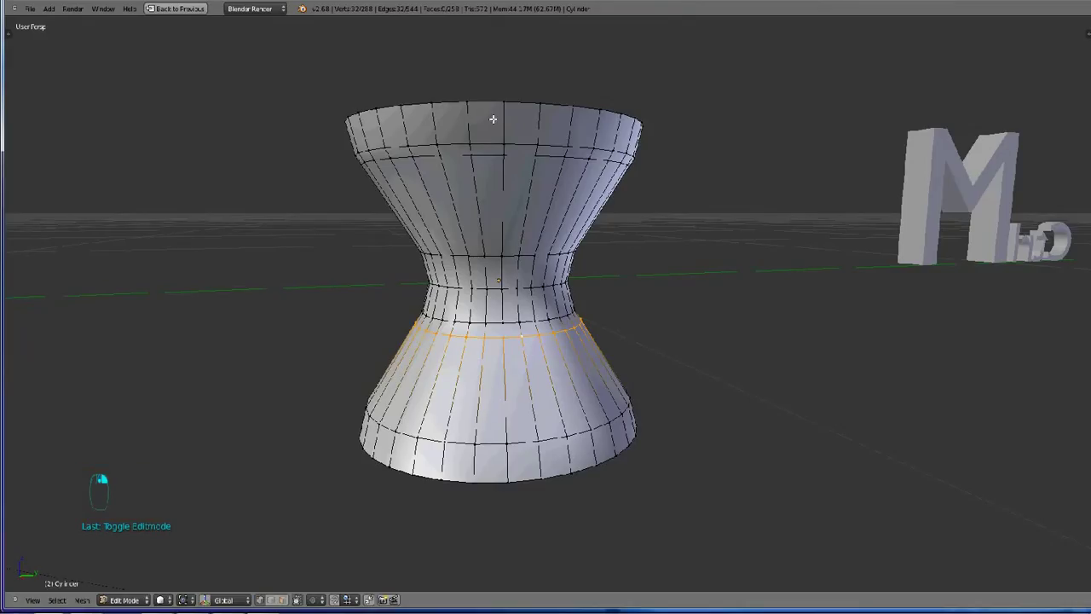
pyautogui.keyDown('alt'); pyautogui.rightClick(482, 155); pyautogui.keyUp('alt')
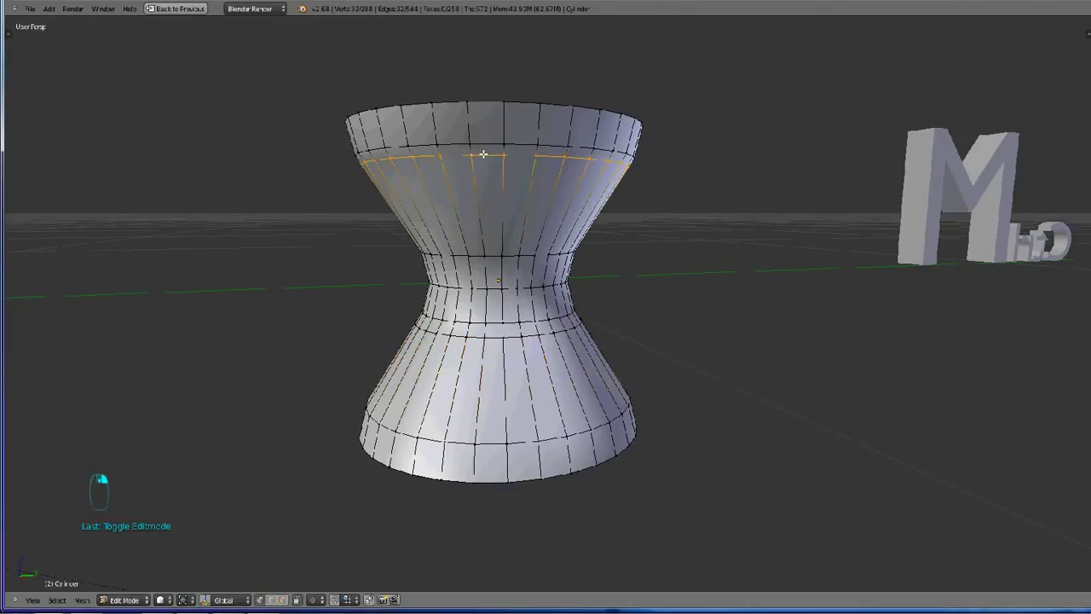
pyautogui.keyDown('alt'); pyautogui.rightClick(517, 335); pyautogui.keyUp('alt')
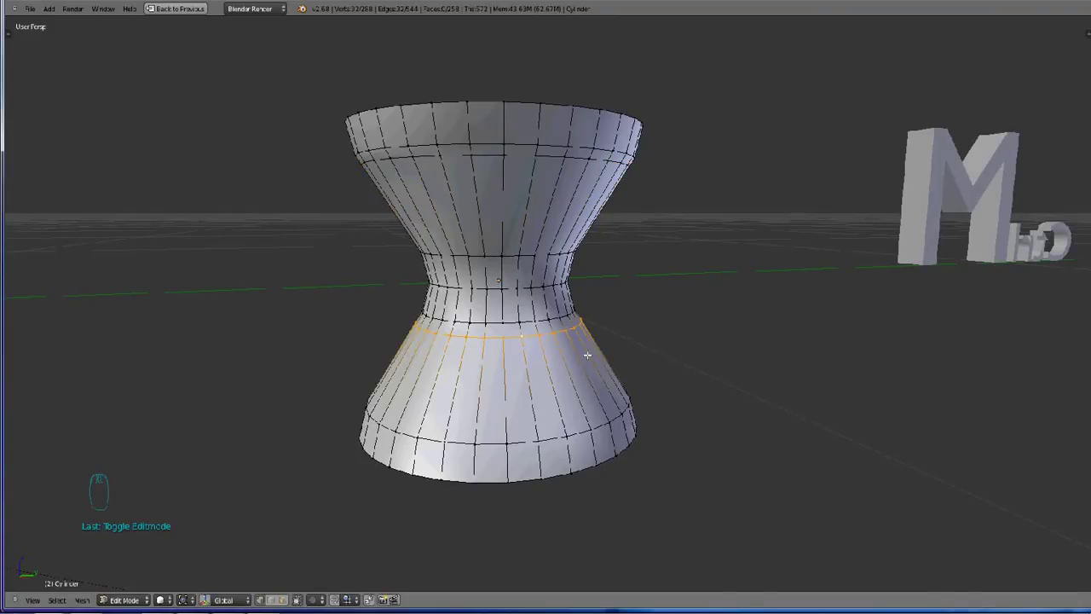
# Try moving the selected edge loop freely down toward the base and rescaling it, and undo these changes.
pyautogui.scroll(3, 587, 355)
pyautogui.scroll(-3, 588, 355)
pyautogui.scroll(1, 597, 356)
pyautogui.press('g')
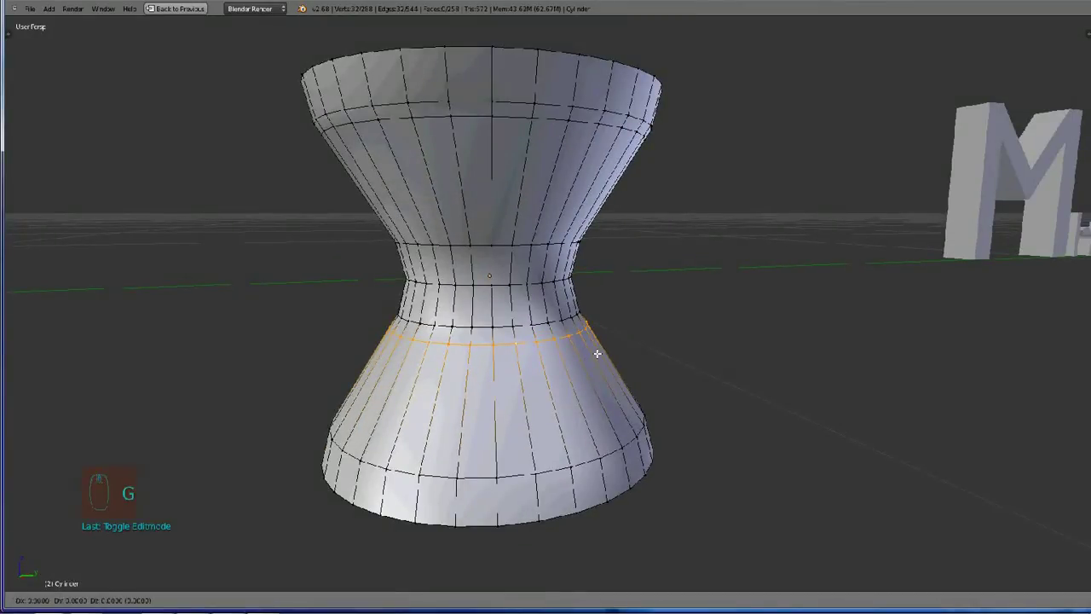
pyautogui.click(591, 383)
pyautogui.press('s')
pyautogui.hotkey('ctrl', 'z')
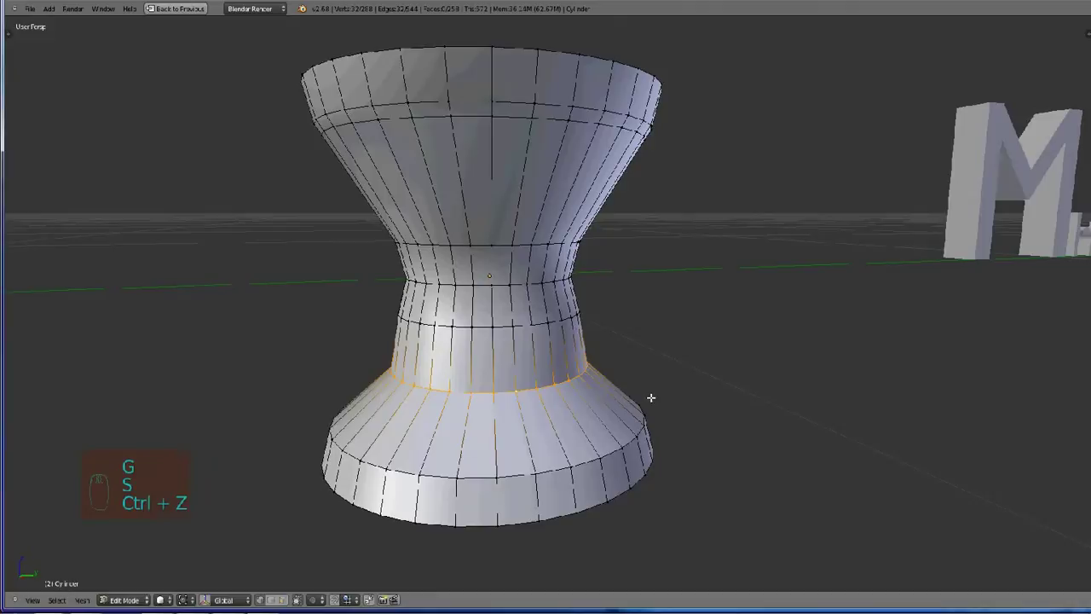
pyautogui.hotkey('ctrl', 'z')
# Edge-slide the selected loop down along the lower cone's slope toward the base and return to Object Mode.
pyautogui.press('g')
pyautogui.press('g')
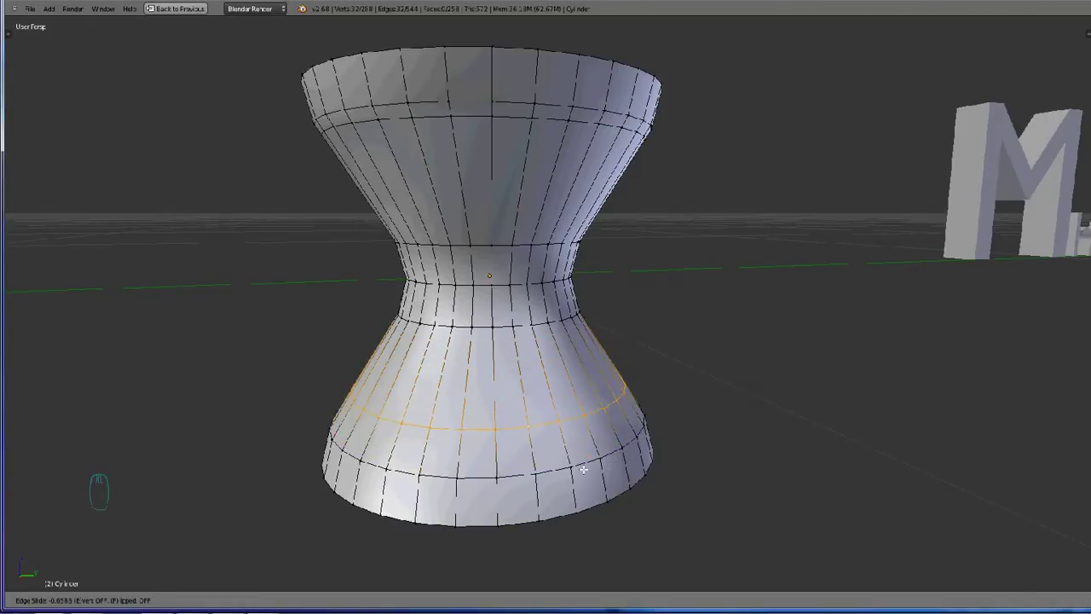
pyautogui.click(577, 472)
pyautogui.scroll(-2, 576, 472)
pyautogui.press('Tab')
# Mirror the whole "Ctrl M" text mesh along the global Y axis in Edit Mode so that it reads correctly.
pyautogui.moveTo(755, 392); pyautogui.dragTo(724, 394, button='middle')
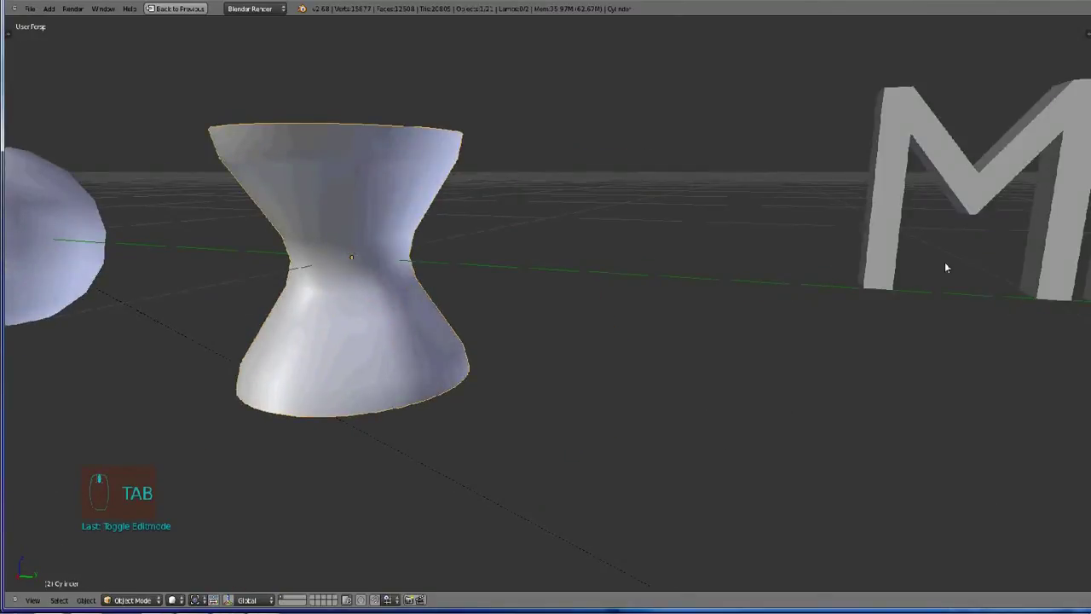
pyautogui.rightClick(902, 265)
pyautogui.press('KP_Decimal')
pyautogui.press('Tab')
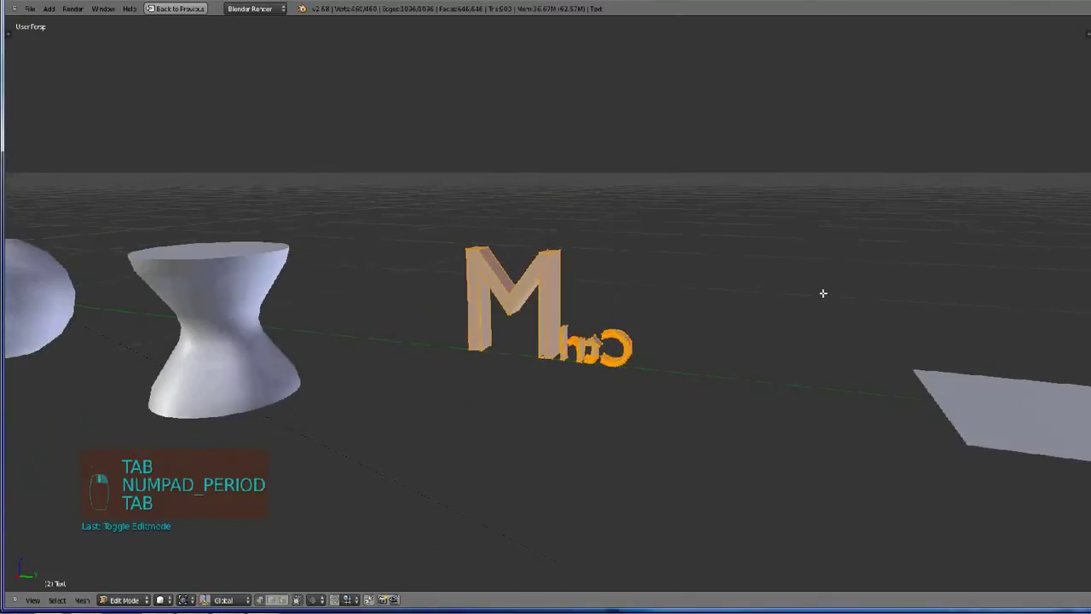
pyautogui.hotkey('ctrl', 'm')
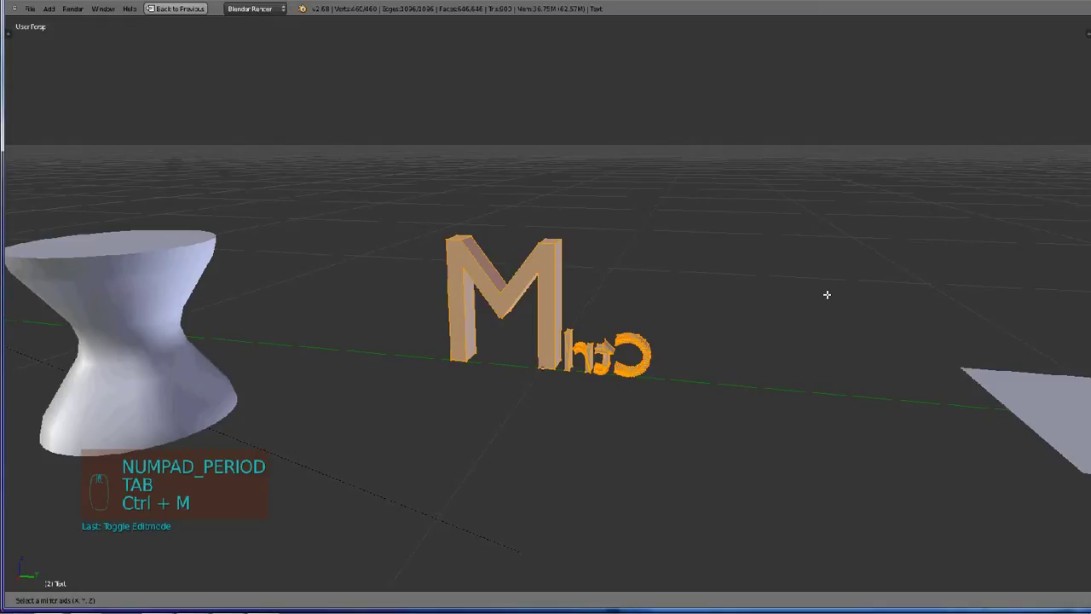
pyautogui.press('y')
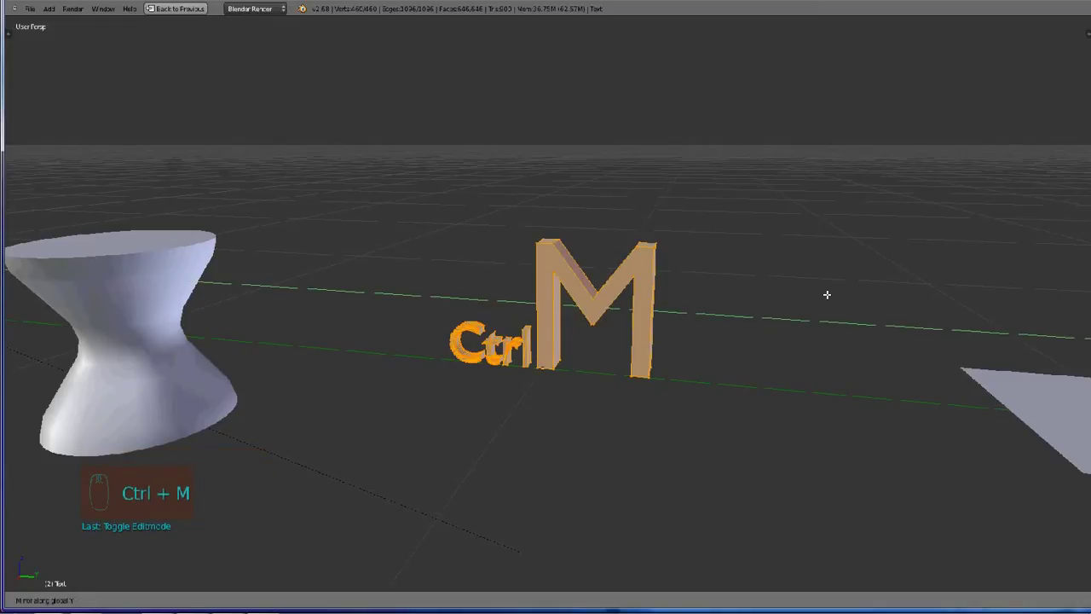
pyautogui.click(826, 294)
pyautogui.press('Tab')
# Select and frame the flat plane beside the text and enter Edit Mode on it.
pyautogui.scroll(-1, 830, 358)
pyautogui.keyDown('shift'); pyautogui.moveTo(837, 426); pyautogui.dragTo(724, 246, button='middle'); pyautogui.keyUp('shift')
pyautogui.rightClick(724, 247)
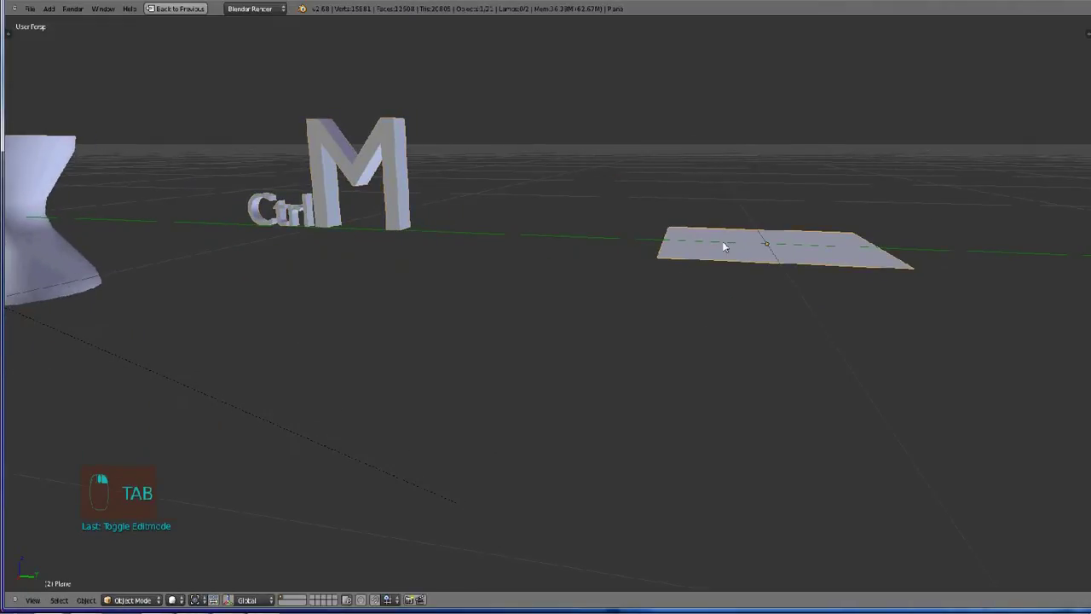
pyautogui.press('KP_Decimal')
pyautogui.press('Tab')
pyautogui.moveTo(684, 295); pyautogui.dragTo(793, 346, button='middle')
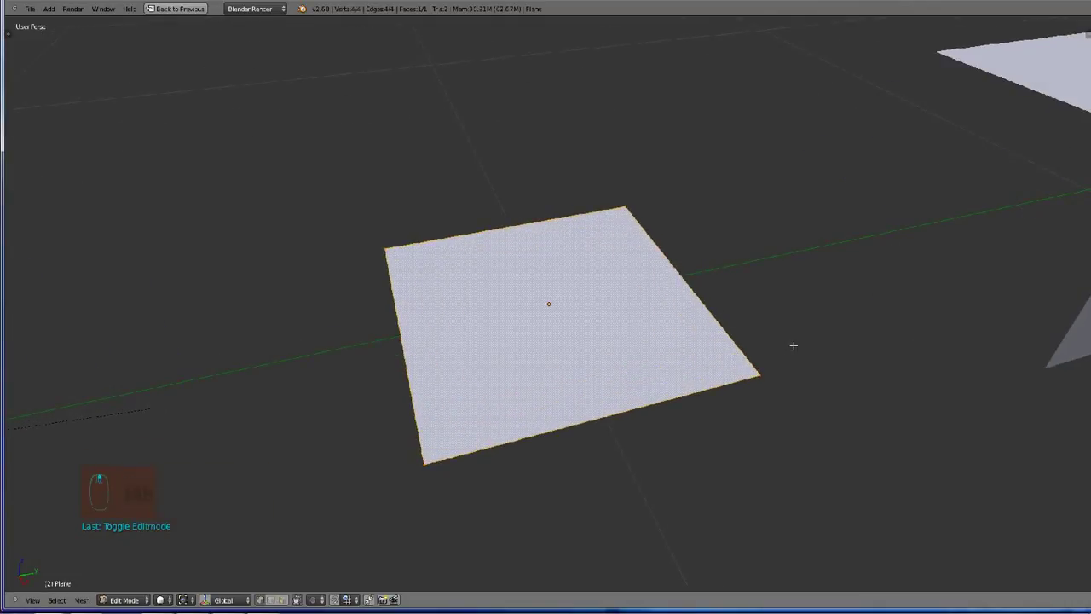
# Extrude the plane's face in place and try scaling the new face inward as an inset, undoing the scaling.
pyautogui.press('e')
pyautogui.hotkey('ctrl', 'z')
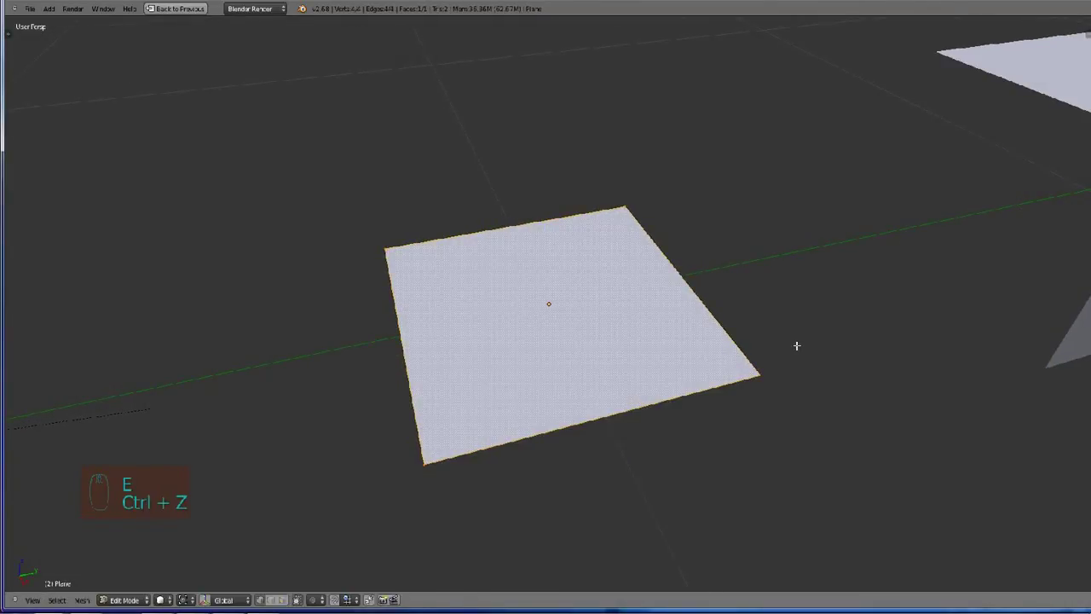
pyautogui.press('e')
pyautogui.rightClick(797, 346)
pyautogui.press('s')
pyautogui.click(706, 311)
pyautogui.scroll(1, 710, 312)
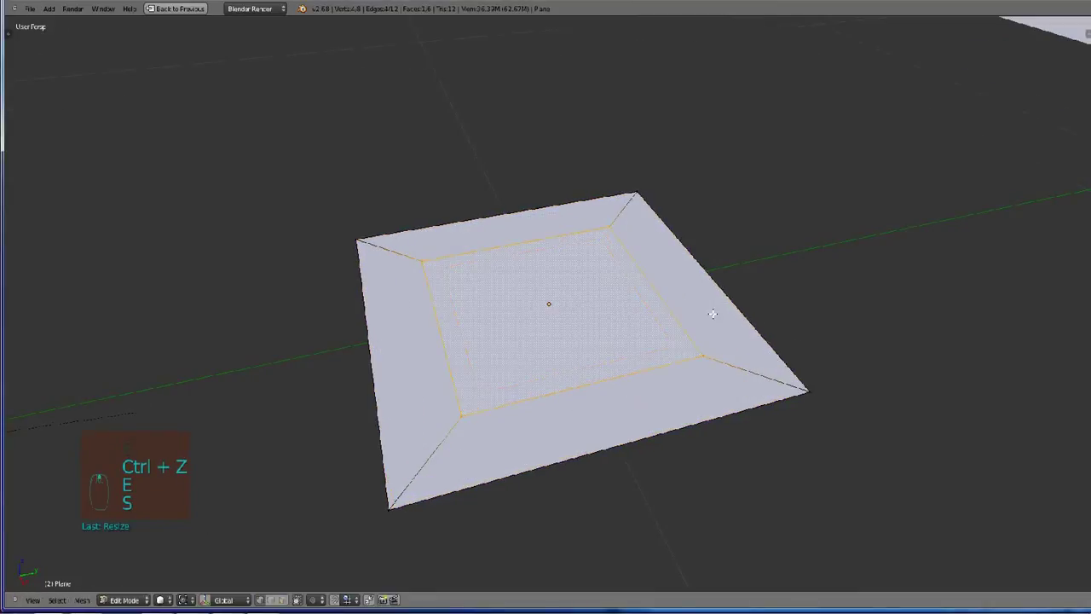
pyautogui.moveTo(714, 314); pyautogui.dragTo(736, 327, button='middle')
pyautogui.hotkey('ctrl', 'z')
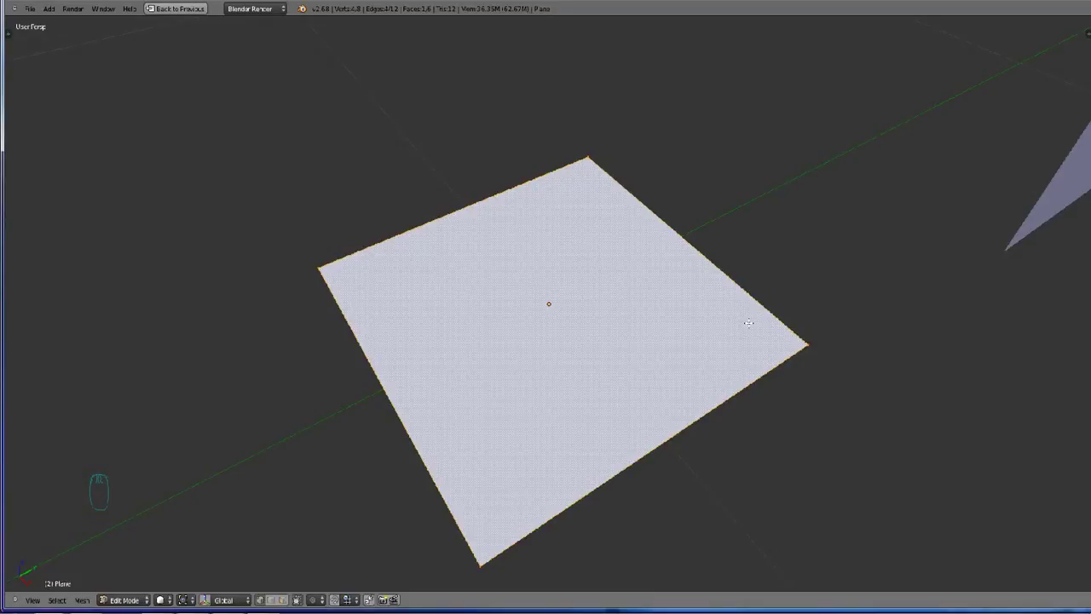
# Inset the plane's face to create an even border around a smaller inner face, and return to Object Mode.
pyautogui.press('i')
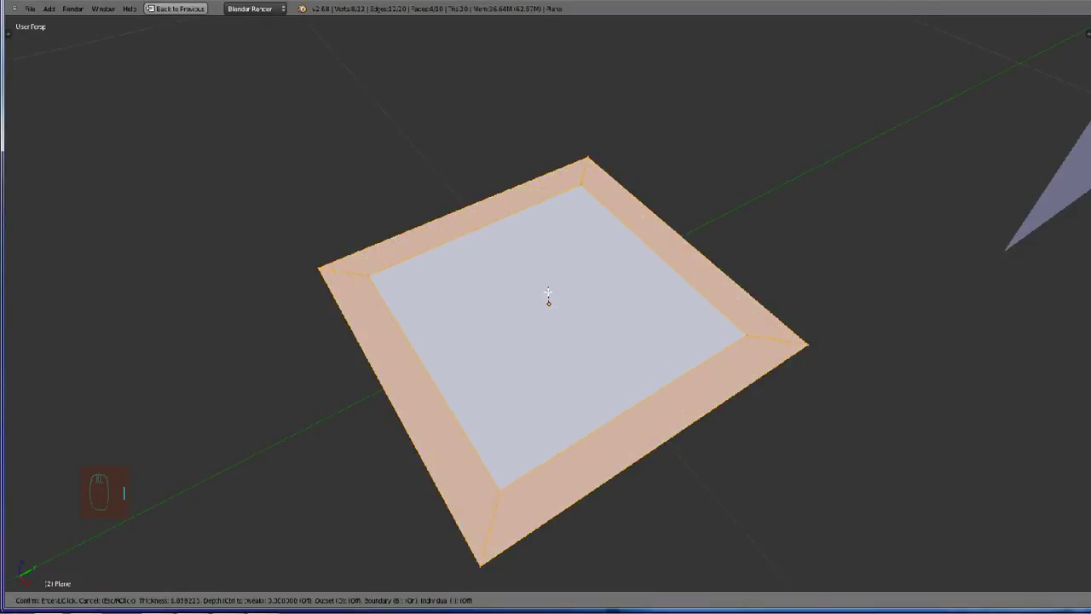
pyautogui.click(548, 300)
pyautogui.scroll(-3, 877, 399)
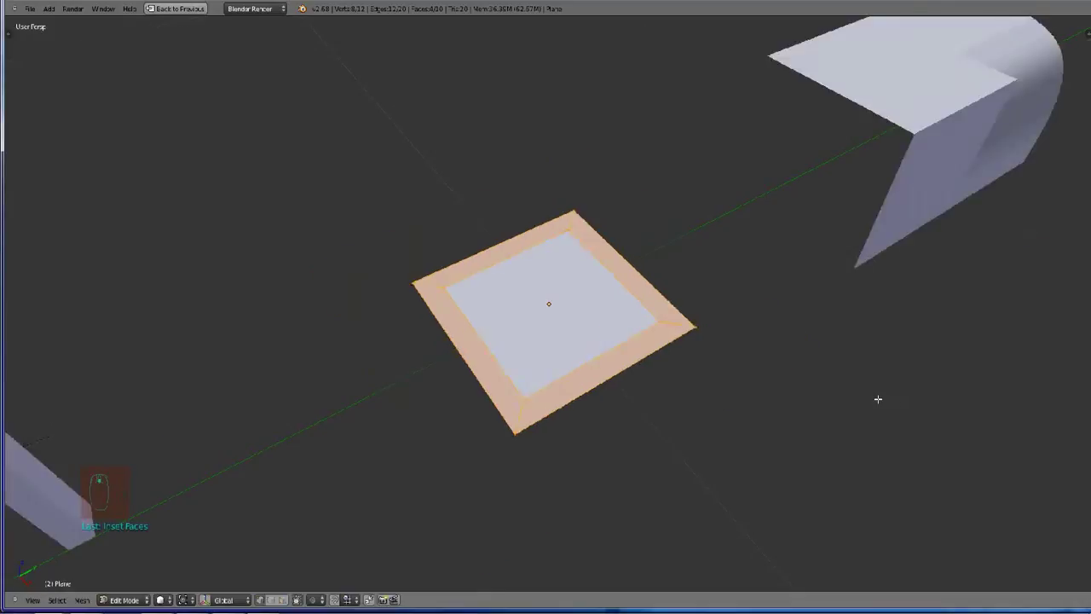
pyautogui.press('Tab')
# Select and frame the sharp-cornered folded plane that sits beside the smoothly curved one.
pyautogui.scroll(-1, 878, 399)
pyautogui.moveTo(877, 399); pyautogui.dragTo(752, 403, button='middle')
pyautogui.scroll(-1, 669, 300)
pyautogui.keyDown('shift'); pyautogui.moveTo(819, 402); pyautogui.dragTo(710, 326, button='middle'); pyautogui.keyUp('shift')
pyautogui.scroll(-2, 669, 300)
pyautogui.rightClick(743, 433)
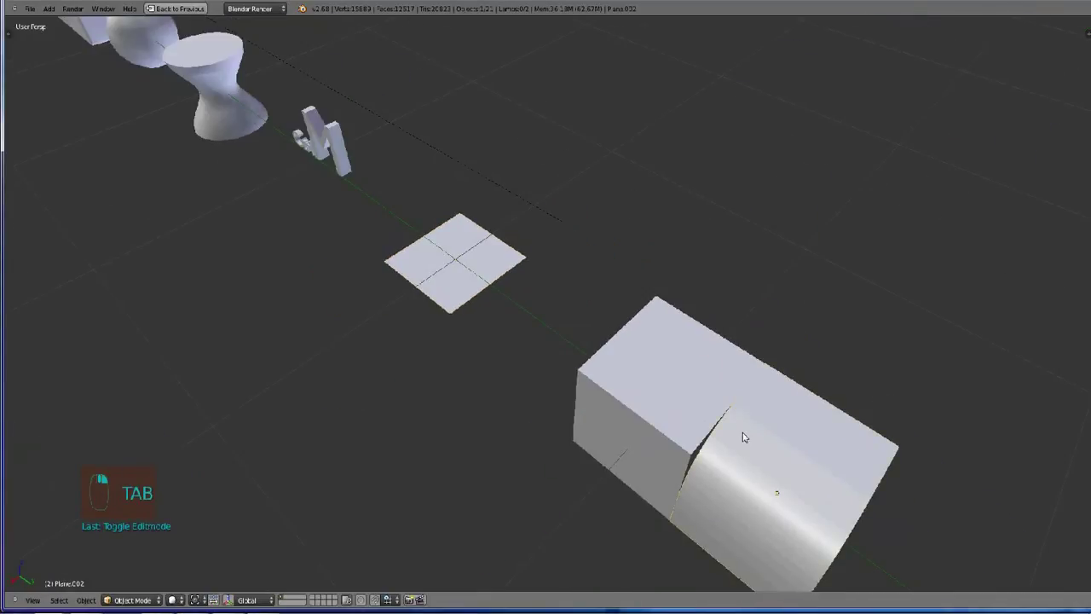
pyautogui.rightClick(772, 409)
pyautogui.press('KP_Decimal')
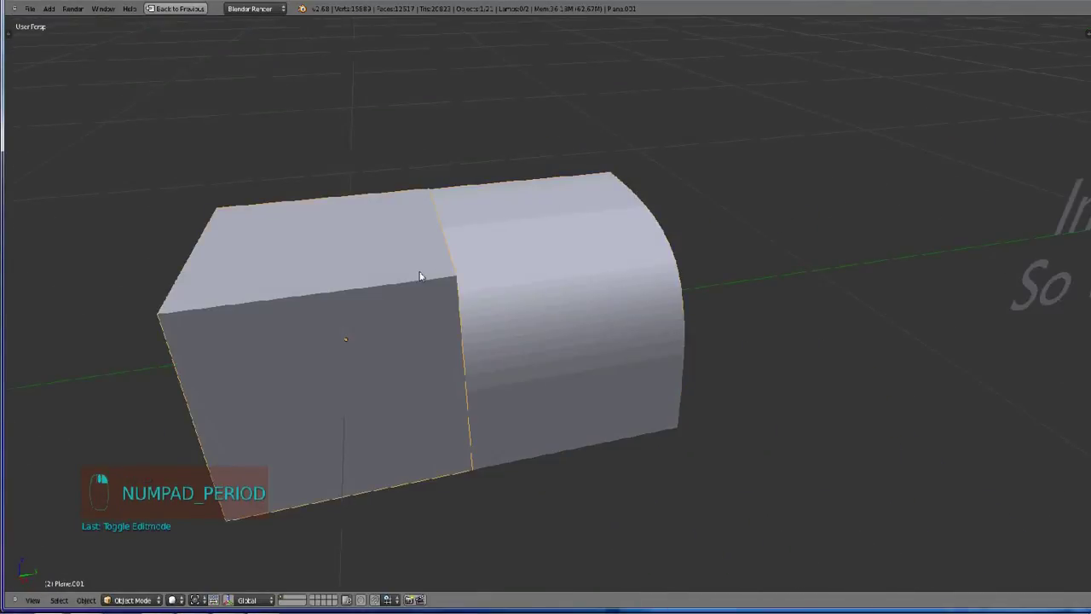
pyautogui.press('KP_Decimal')
# Give the folded plane a subdivision surface at level 2, raise it to level 3 and enter Edit Mode.
pyautogui.hotkey('ctrl', '2')
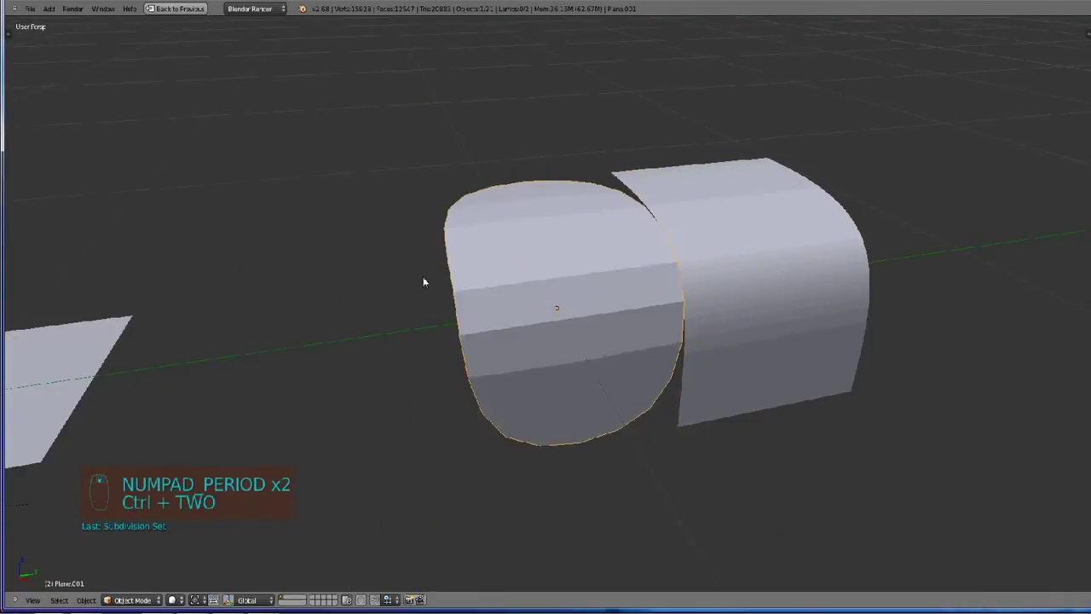
pyautogui.moveTo(423, 276); pyautogui.dragTo(252, 192, button='middle')
pyautogui.scroll(-3, 502, 298)
pyautogui.hotkey('ctrl', '3')
pyautogui.press('Tab')
# Select all six corner vertices of the folded plane one after another.
pyautogui.scroll(3, 607, 345)
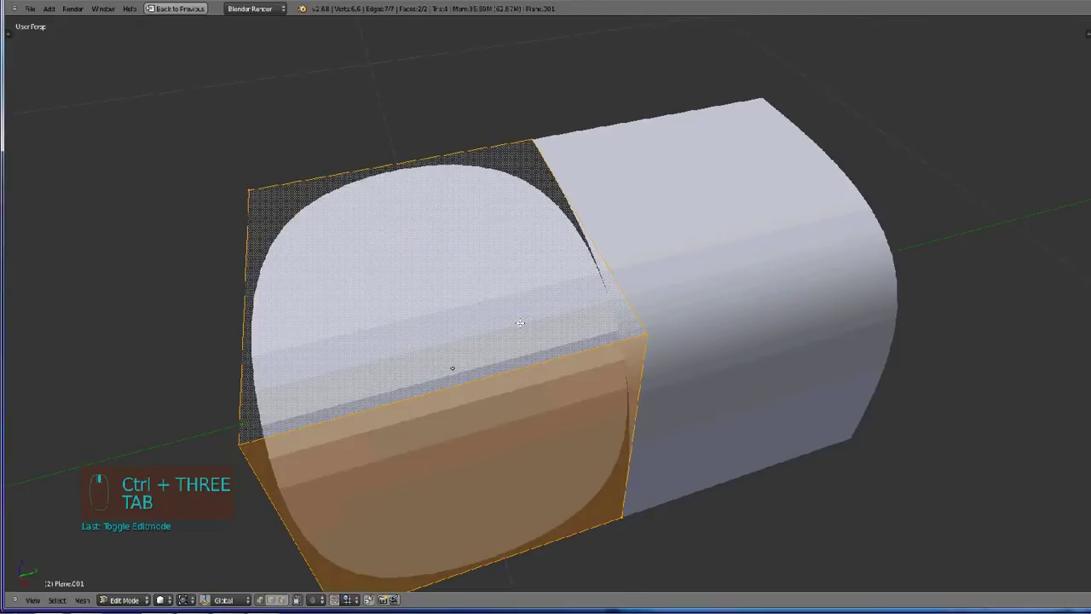
pyautogui.rightClick(530, 138)
pyautogui.keyDown('shift'); pyautogui.rightClick(247, 195); pyautogui.keyUp('shift')
pyautogui.moveTo(247, 195); pyautogui.dragTo(445, 180, button='middle')
pyautogui.scroll(-1, 466, 210)
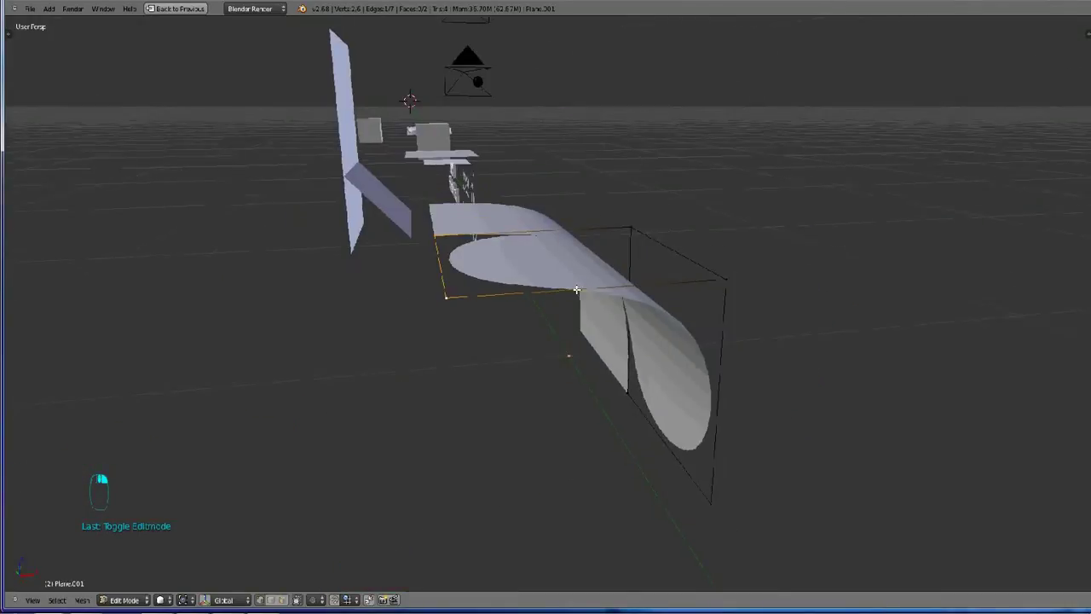
pyautogui.moveTo(576, 290); pyautogui.dragTo(503, 348, button='middle')
pyautogui.keyDown('shift'); pyautogui.rightClick(496, 349); pyautogui.keyUp('shift')
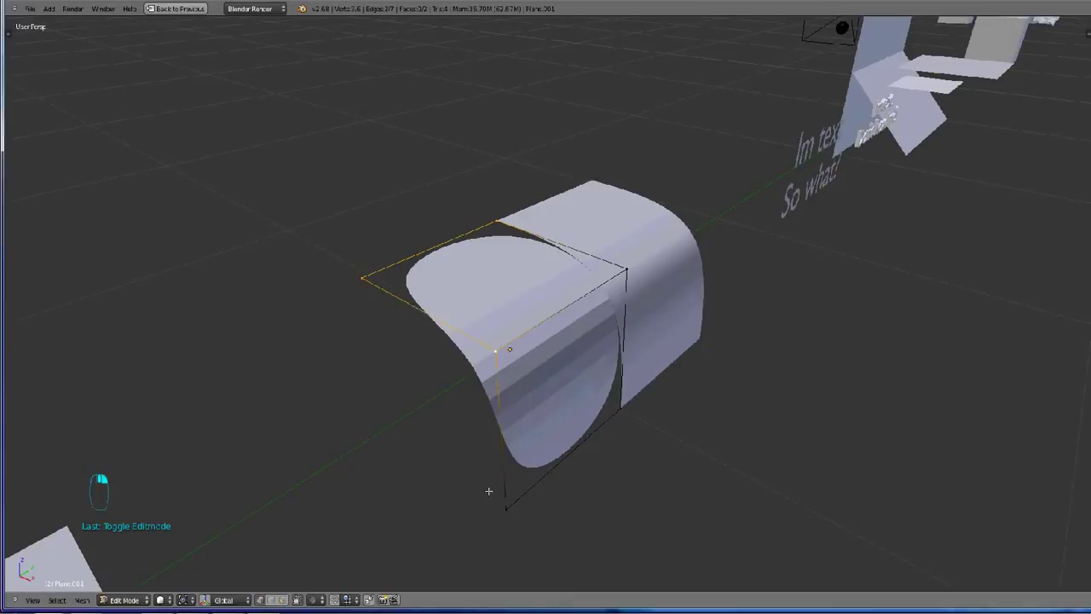
pyautogui.keyDown('shift'); pyautogui.rightClick(498, 497); pyautogui.keyUp('shift')
pyautogui.keyDown('shift'); pyautogui.rightClick(623, 416); pyautogui.keyUp('shift')
pyautogui.keyDown('shift'); pyautogui.rightClick(640, 275); pyautogui.keyUp('shift')
pyautogui.moveTo(640, 274); pyautogui.dragTo(618, 300, button='middle')
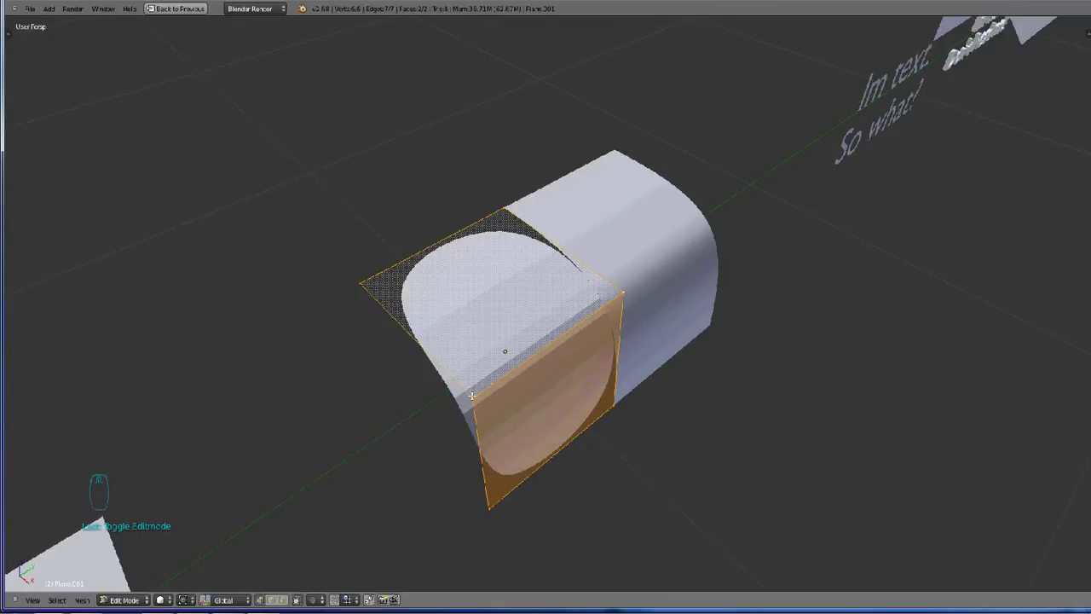
# In edge selection mode, crease the six outer edges of the folded plane to 1.000, leaving out the middle fold edge.
pyautogui.hotkey('ctrl', 'Tab')
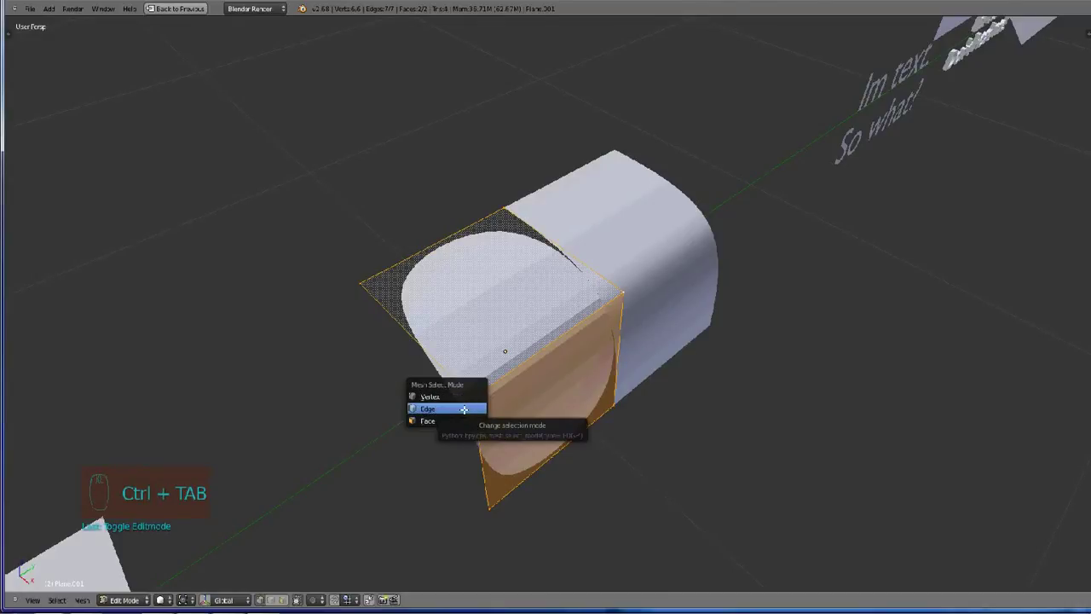
pyautogui.click(464, 410)
pyautogui.moveTo(597, 400); pyautogui.dragTo(644, 410, button='middle')
pyautogui.hotkey('shift', 'e')
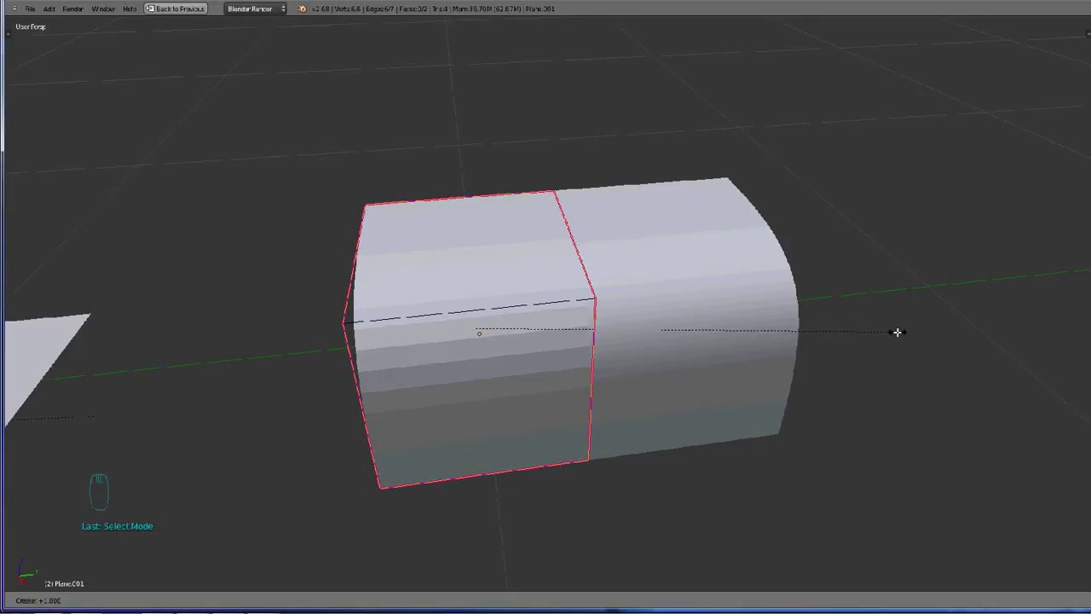
pyautogui.click(974, 346)
pyautogui.moveTo(770, 360); pyautogui.dragTo(723, 360, button='middle')
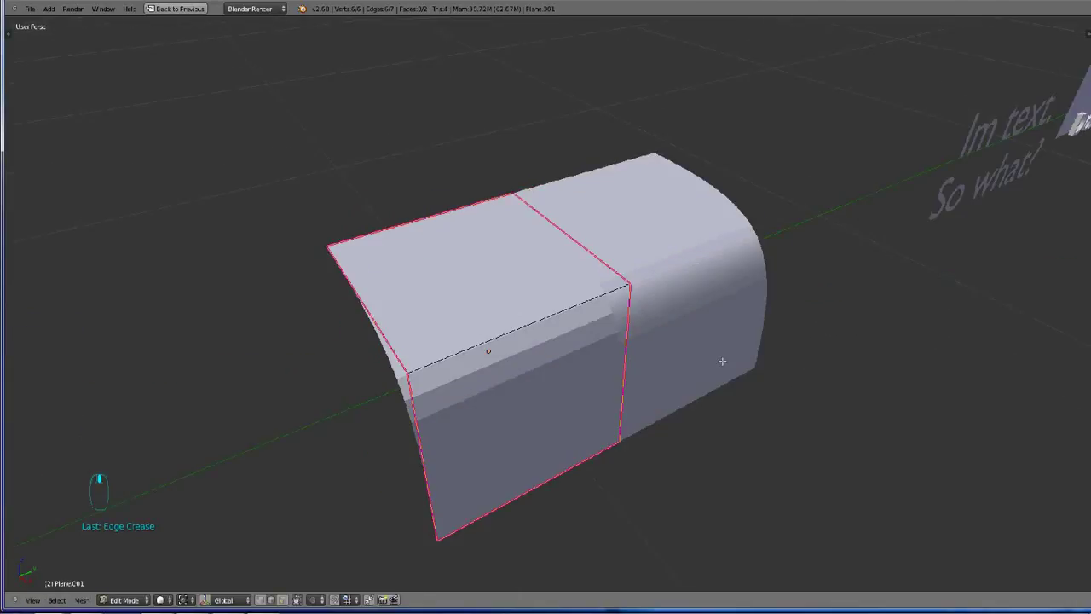
pyautogui.scroll(1, 721, 361)
pyautogui.press('Tab')
pyautogui.press('Tab')
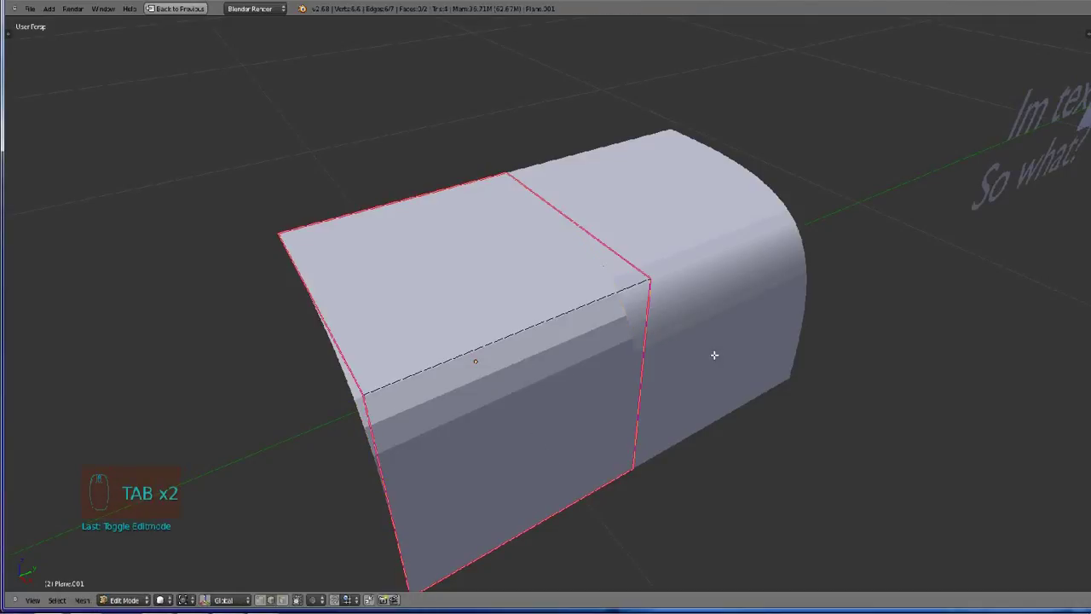
# Select the folded plane's whole mesh, shade it smooth with Shade Smooth and return to Object Mode.
pyautogui.press('a')
pyautogui.press('a')
pyautogui.press('a')
pyautogui.press('a')
pyautogui.press('a')
pyautogui.press('w')
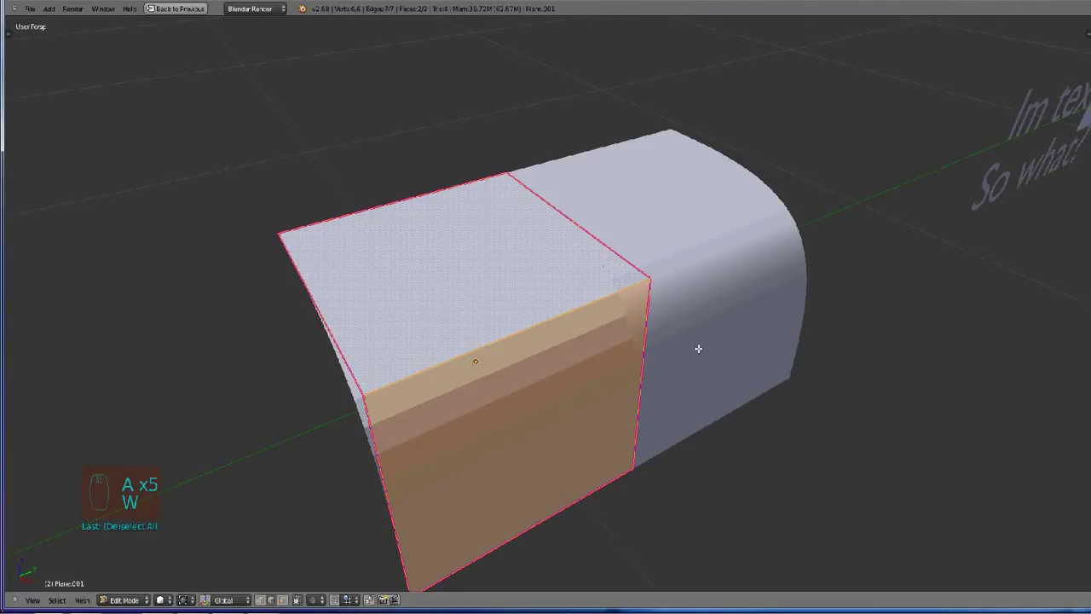
pyautogui.press('w')
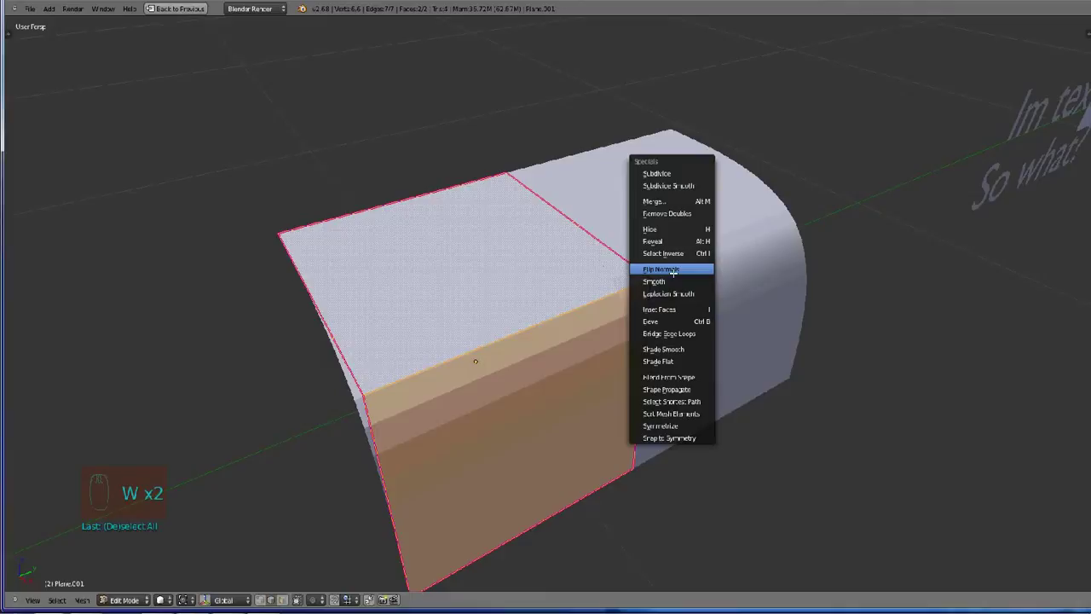
pyautogui.click(660, 348)
pyautogui.press('Tab')
# View the flat and the extruded text objects up close, ending with the flat "Im text. So what?" object selected and framed.
pyautogui.scroll(-4, 650, 367)
pyautogui.keyDown('shift'); pyautogui.moveTo(908, 253); pyautogui.dragTo(670, 284, button='middle'); pyautogui.keyUp('shift')
pyautogui.rightClick(695, 232)
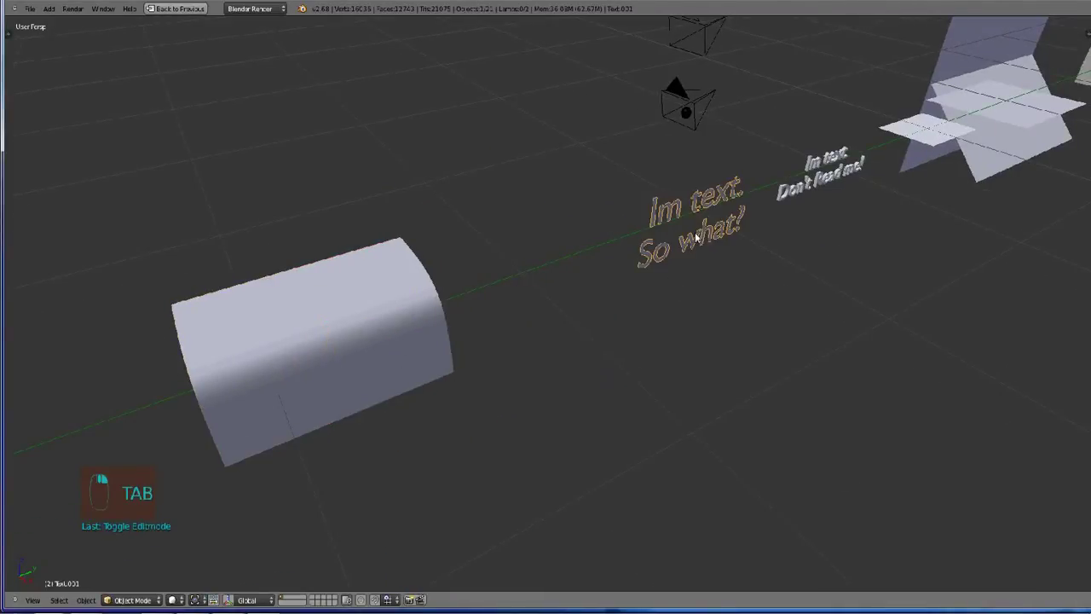
pyautogui.press('KP_Decimal')
pyautogui.rightClick(720, 229)
pyautogui.press('KP_Decimal')
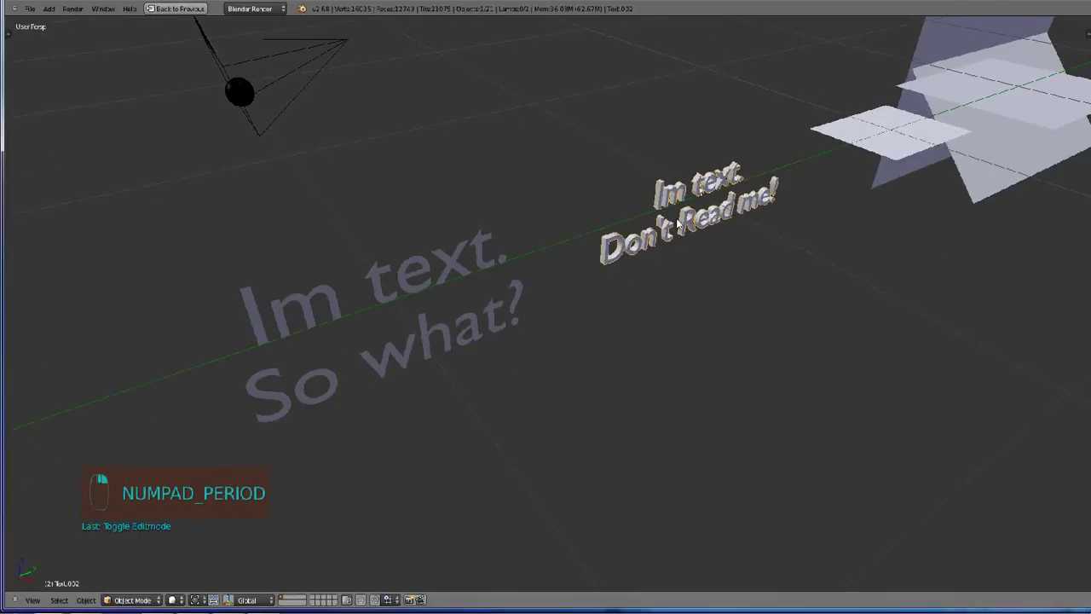
pyautogui.press('KP_Decimal')
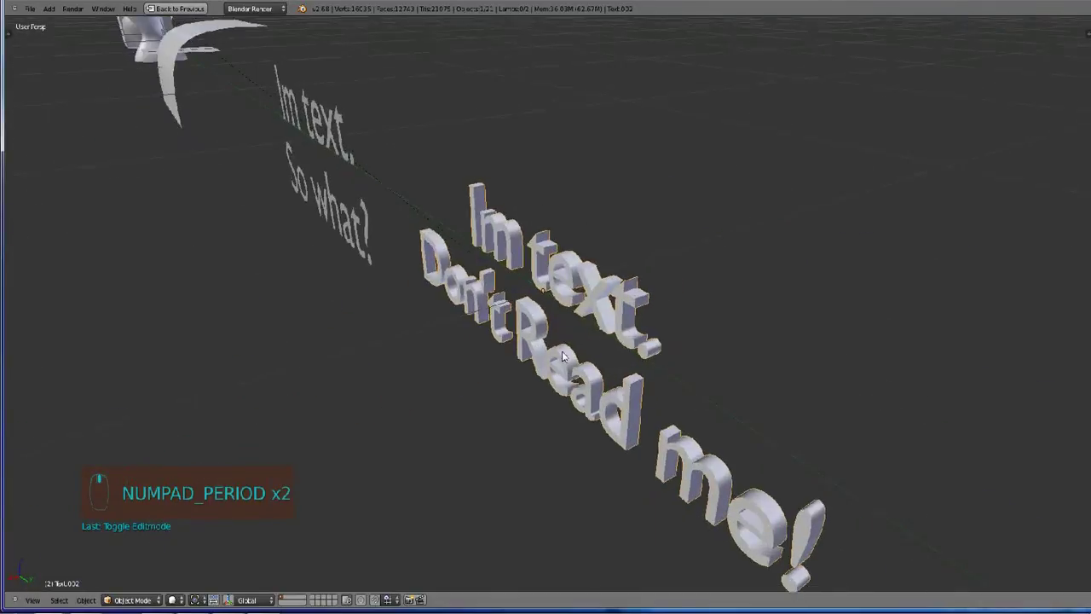
pyautogui.moveTo(506, 352); pyautogui.dragTo(313, 393, button='middle')
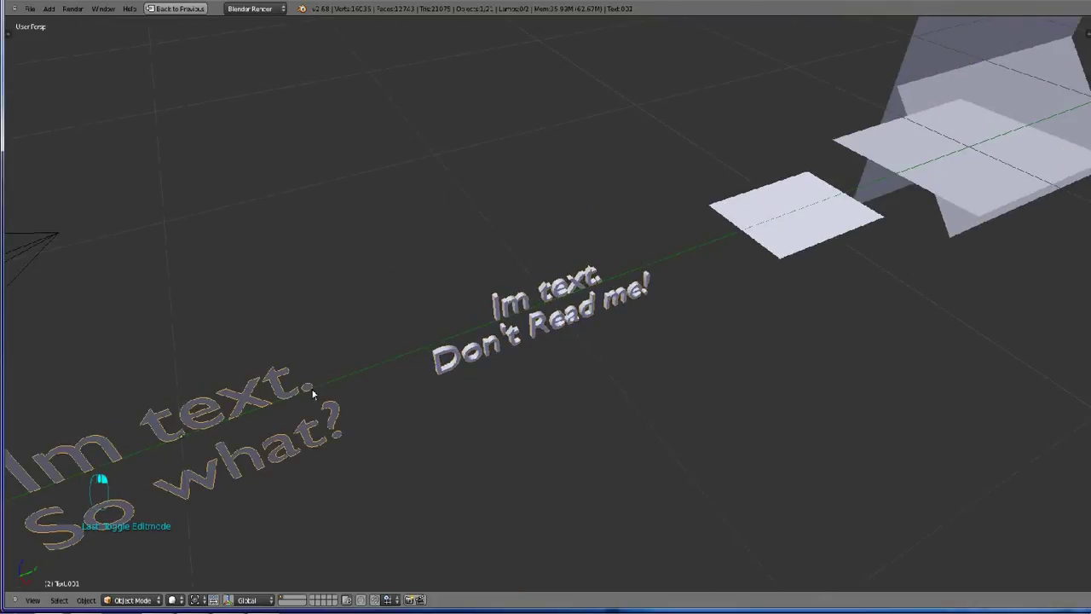
pyautogui.press('KP_Decimal')
# Add the trial letters "aasdf" to the end of the flat text in Edit Mode, delete them and return to Object Mode.
pyautogui.press('Tab')
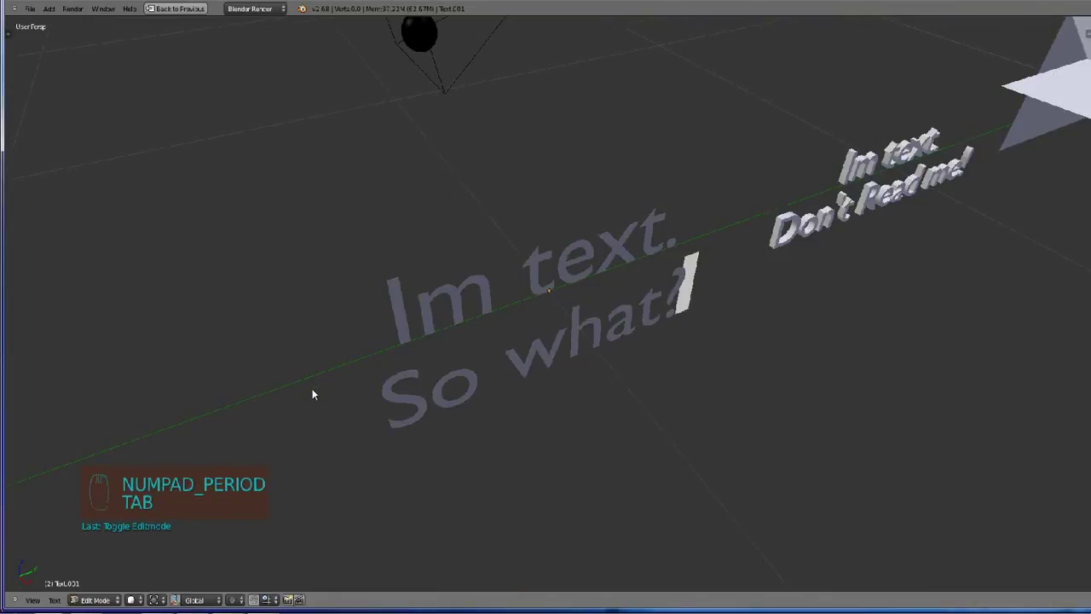
pyautogui.write('asdf')
pyautogui.press('BackSpace')
pyautogui.press('BackSpace')
pyautogui.press('BackSpace')
pyautogui.press('BackSpace')
pyautogui.press('BackSpace')
pyautogui.press('BackSpace')
pyautogui.press('BackSpace')
pyautogui.press('Tab')
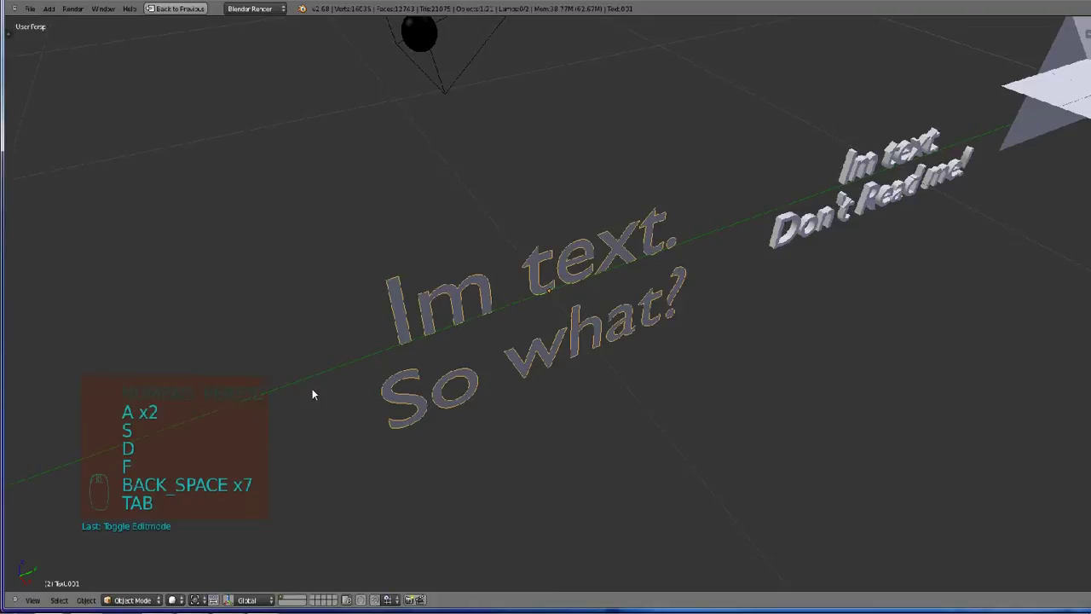
# Restore the full screen layout and set the flat text's Extrude value to 0.2 in its geometry settings.
pyautogui.moveTo(347, 408); pyautogui.dragTo(444, 386, button='middle')
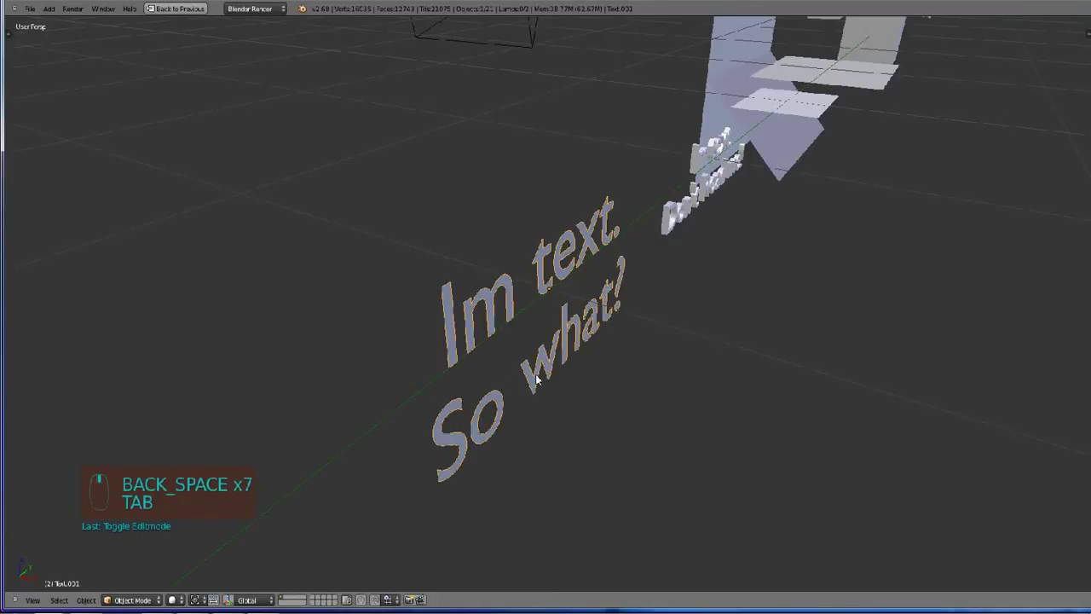
pyautogui.hotkey('ctrl', 'Up')
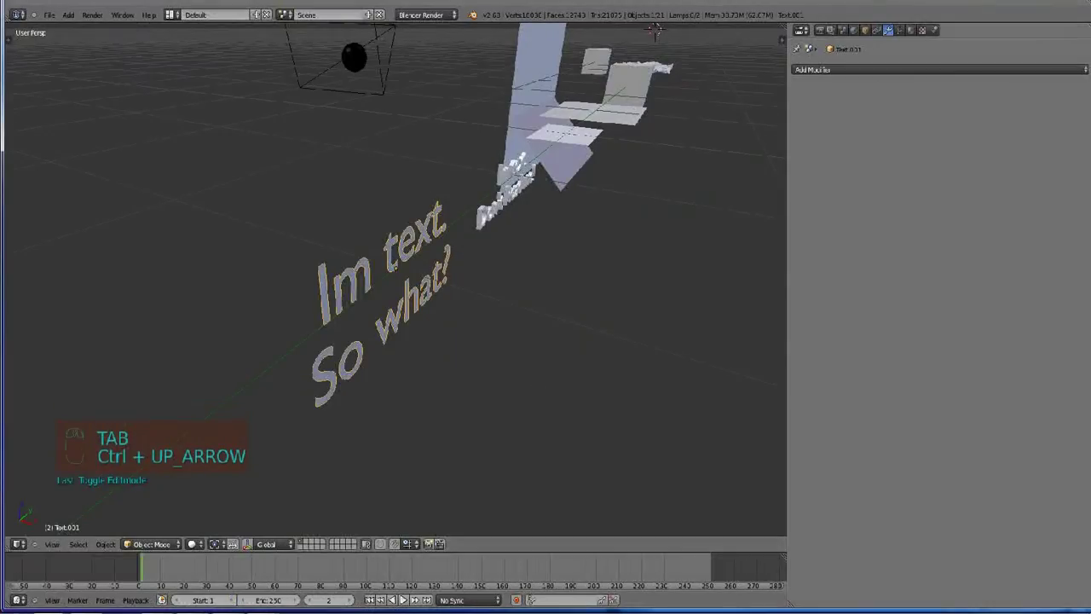
pyautogui.click(900, 31)
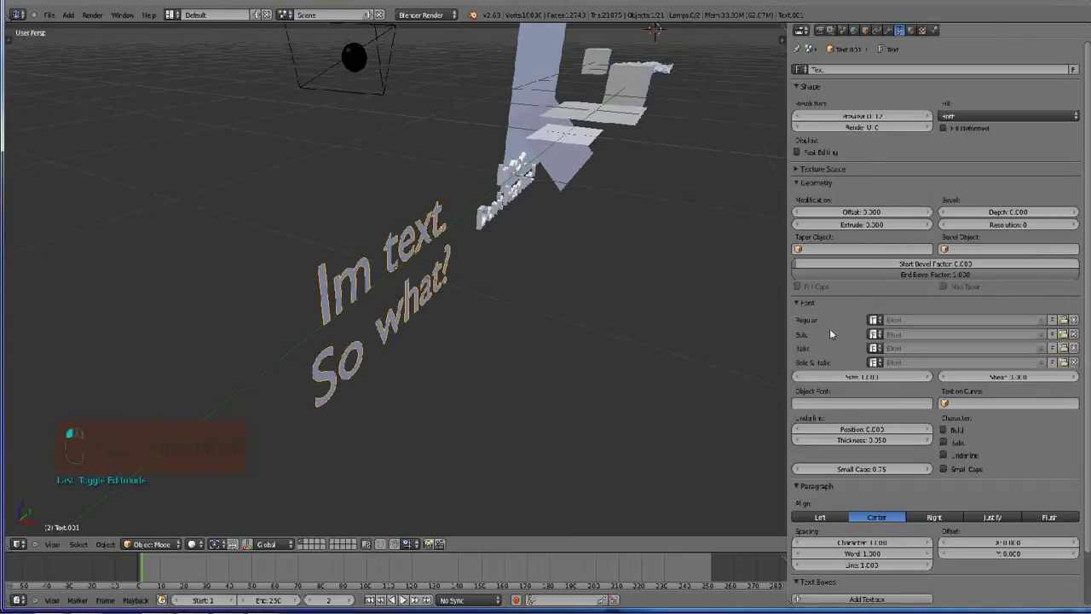
pyautogui.click(870, 225)
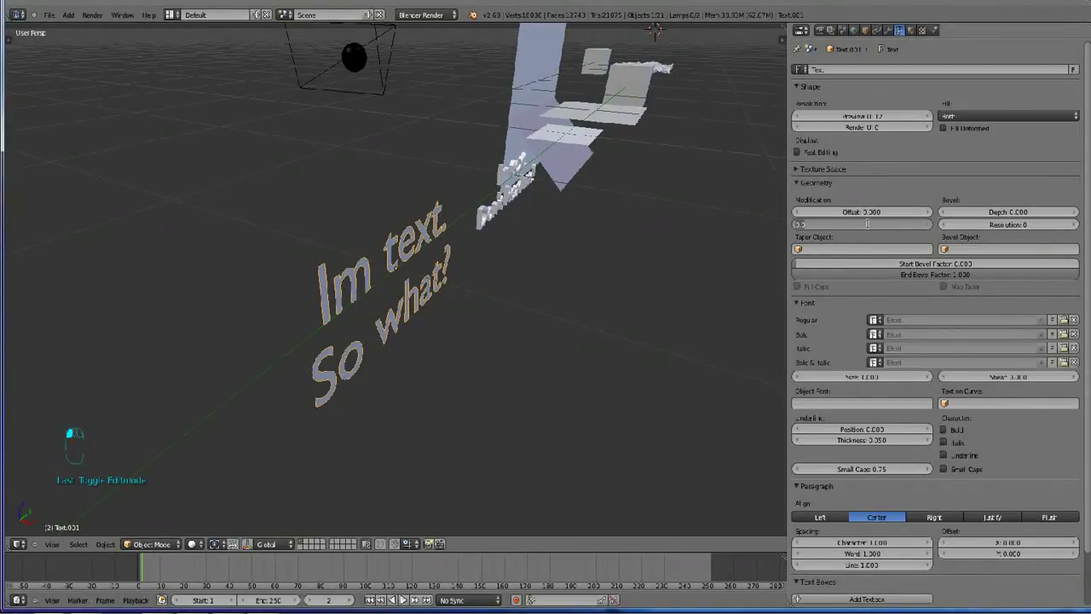
pyautogui.write('0.2')
pyautogui.press('Return')
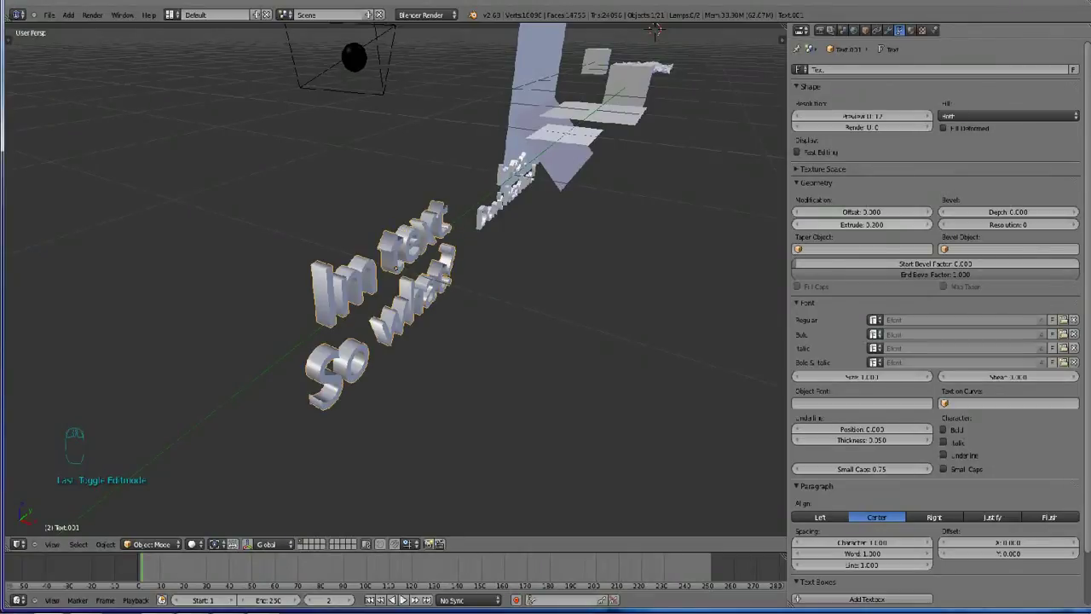
# Add the trial letters "aasdfg" to the end of the thickened "So what?" text in Edit Mode and delete them.
pyautogui.moveTo(554, 327); pyautogui.dragTo(538, 323, button='middle')
pyautogui.scroll(2, 538, 324)
pyautogui.press('Tab')
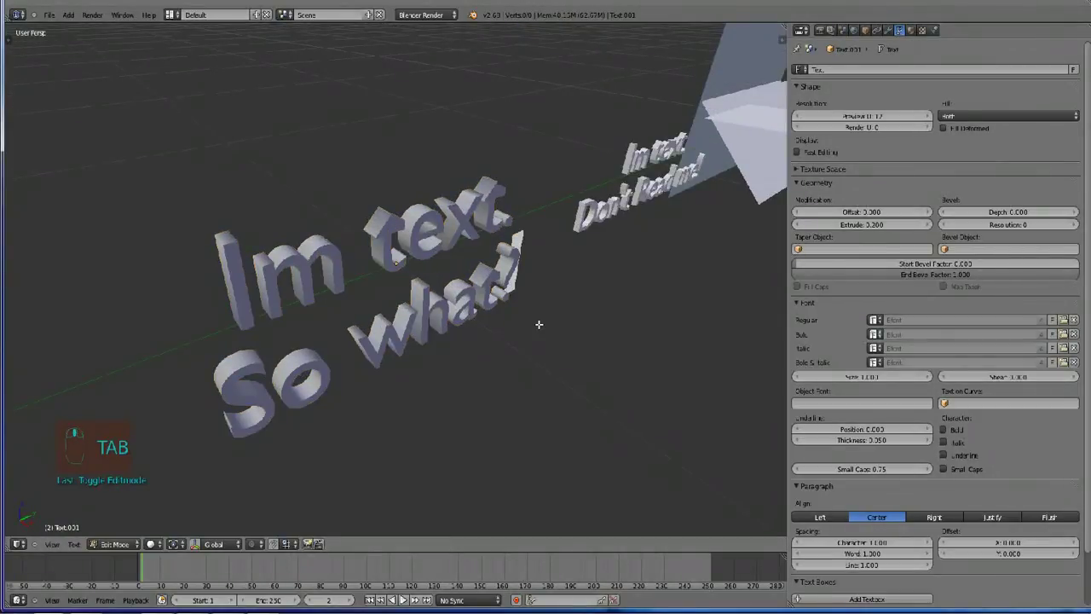
pyautogui.write('aasdfg')
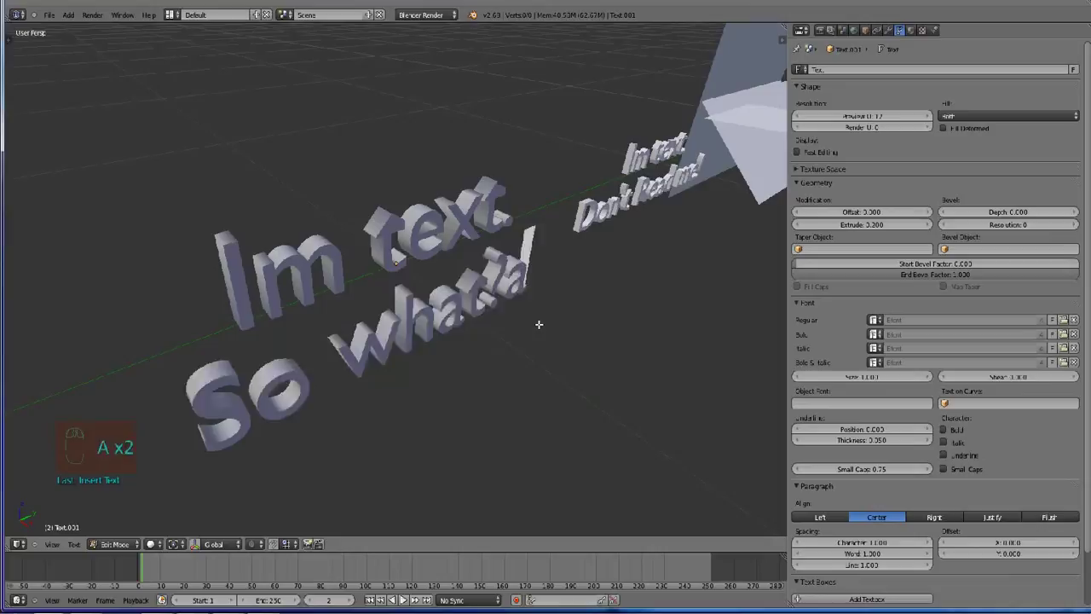
pyautogui.press('BackSpace')
pyautogui.press('BackSpace')
pyautogui.press('BackSpace')
pyautogui.press('BackSpace')
pyautogui.press('BackSpace')
pyautogui.press('BackSpace')
pyautogui.press('BackSpace')
pyautogui.press('BackSpace')
pyautogui.press('BackSpace')
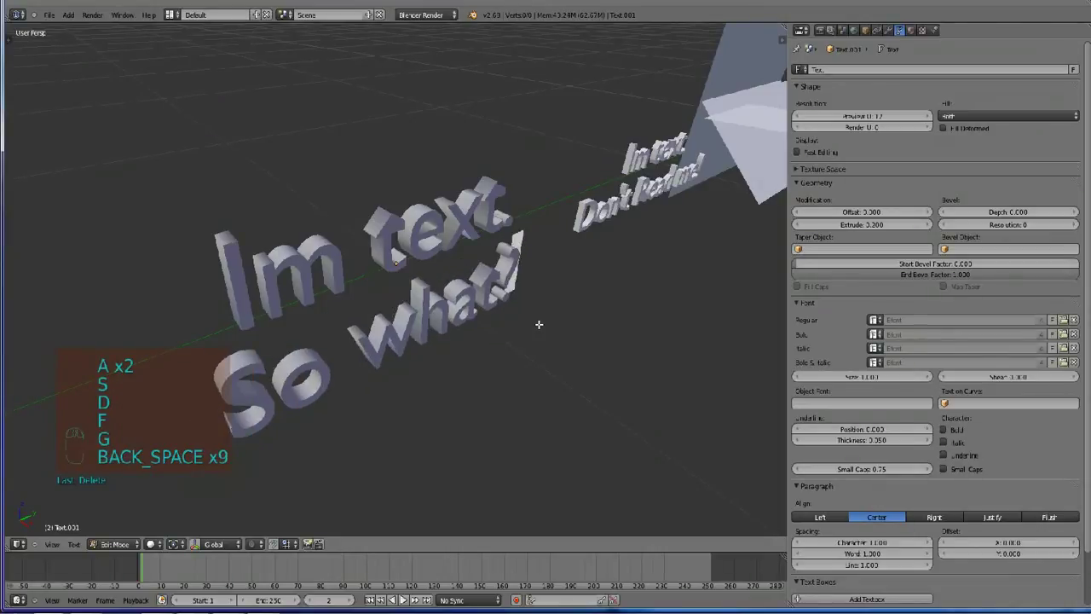
pyautogui.press('Tab')
pyautogui.press('Tab')
# Select and frame the "Im text. Don't Read me!" mesh and enter Edit Mode for a close view of its letters.
pyautogui.rightClick(648, 179)
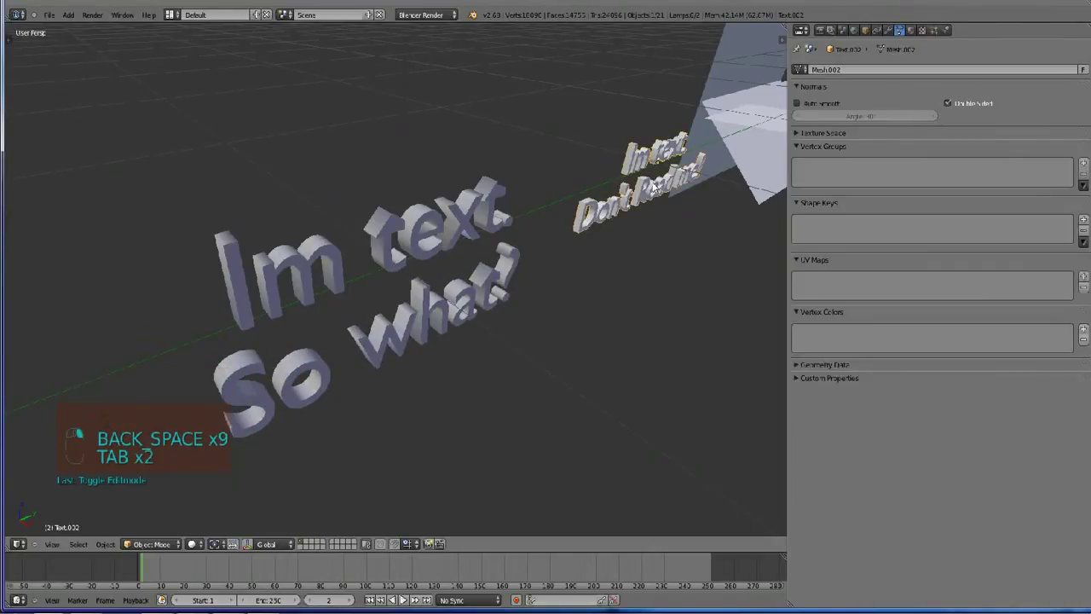
pyautogui.press('KP_Decimal')
pyautogui.press('Tab')
pyautogui.moveTo(607, 243); pyautogui.dragTo(503, 313, button='middle')
pyautogui.scroll(3, 494, 320)
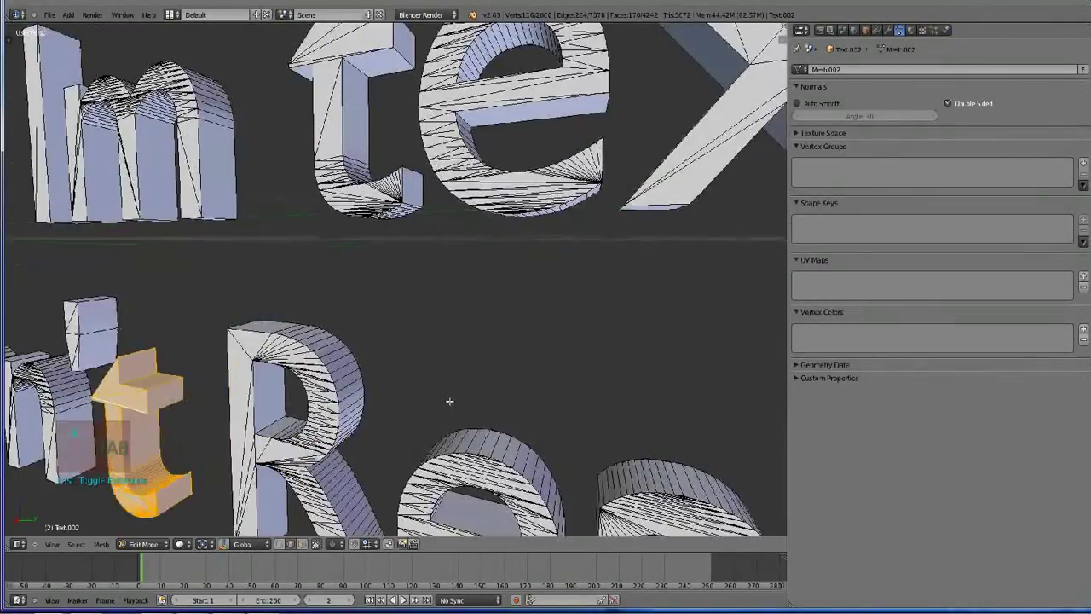
# Switch to face selection, pick individual faces on the "e" of "Read" and return to Object Mode.
pyautogui.moveTo(449, 400); pyautogui.dragTo(359, 387, button='middle')
pyautogui.scroll(-4, 397, 429)
pyautogui.scroll(1, 397, 429)
pyautogui.rightClick(359, 387)
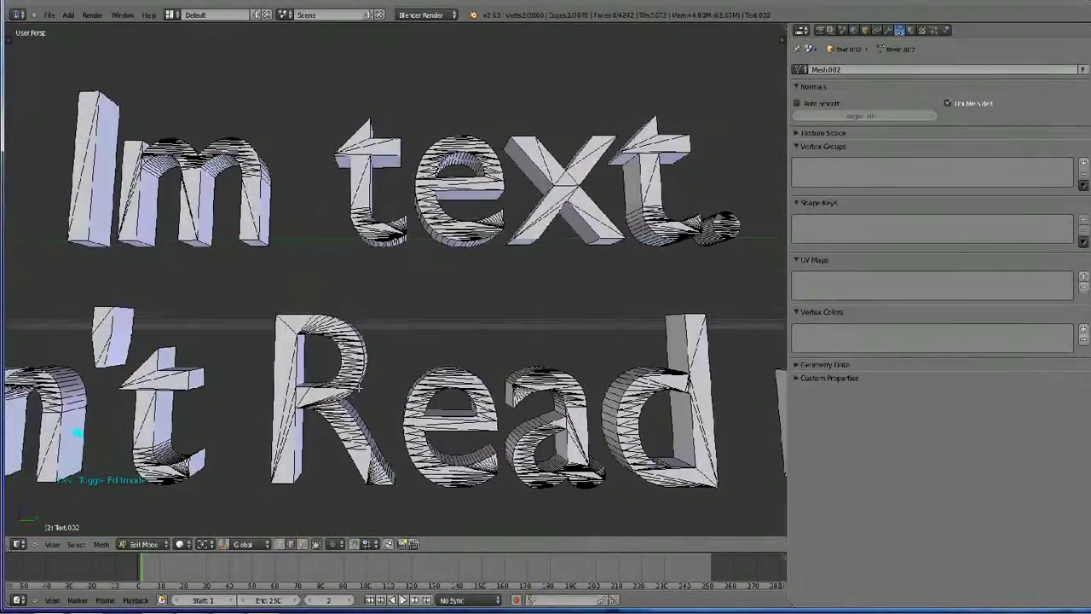
pyautogui.click(302, 544)
pyautogui.rightClick(477, 406)
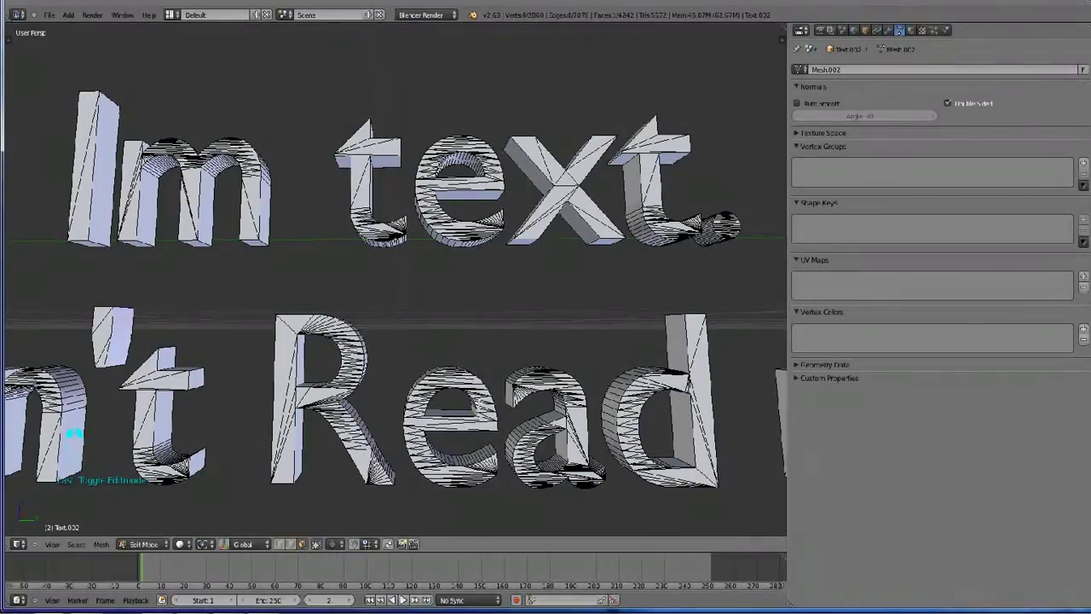
pyautogui.keyDown('shift'); pyautogui.rightClick(439, 380); pyautogui.keyUp('shift')
pyautogui.scroll(-5, 471, 173)
pyautogui.press('Tab')
# Add a Decimate modifier to the "Im text. Don't Read me!" mesh and switch it to Planar mode.
pyautogui.moveTo(471, 173); pyautogui.dragTo(707, 170, button='middle')
pyautogui.click(891, 30)
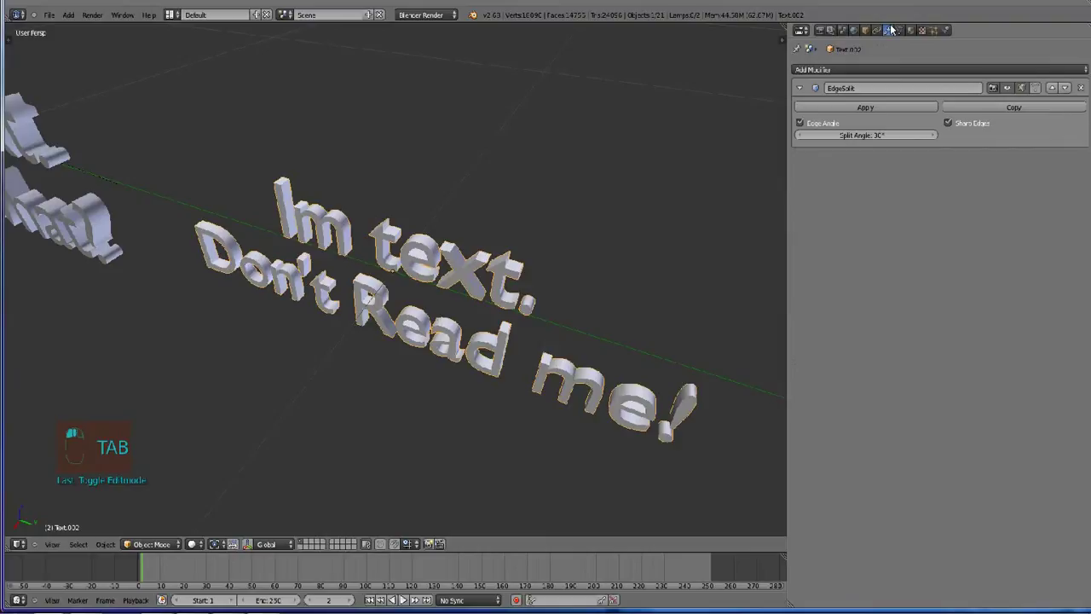
pyautogui.click(857, 69)
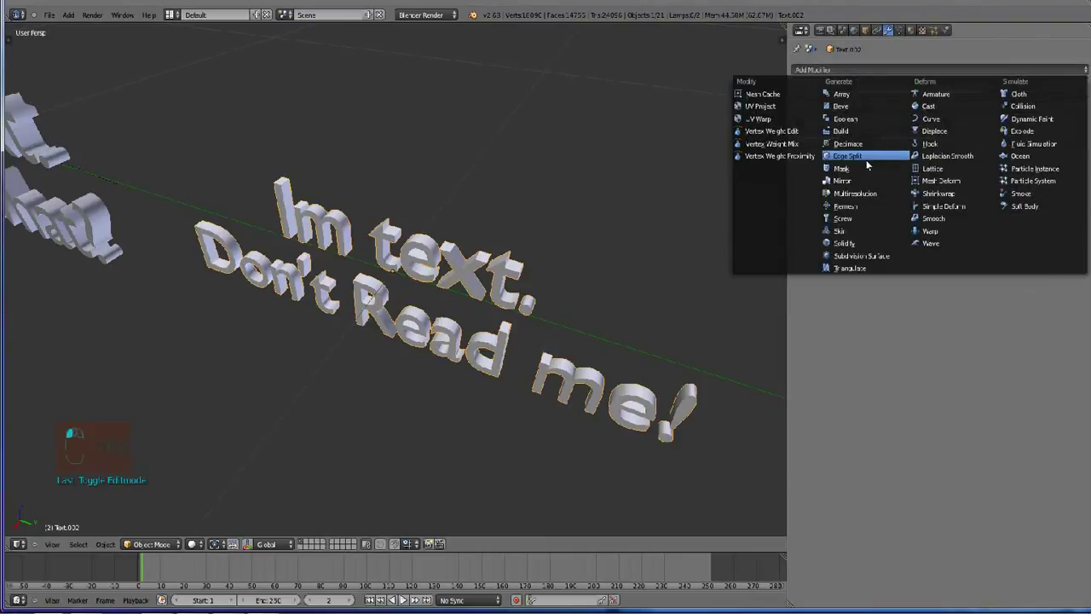
pyautogui.click(882, 144)
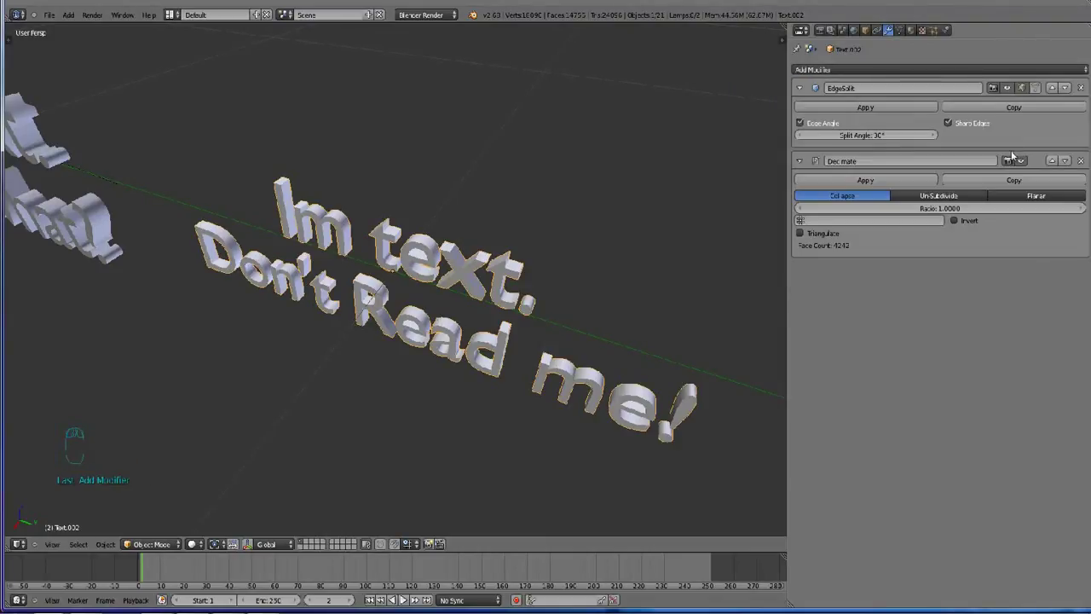
pyautogui.click(1016, 197)
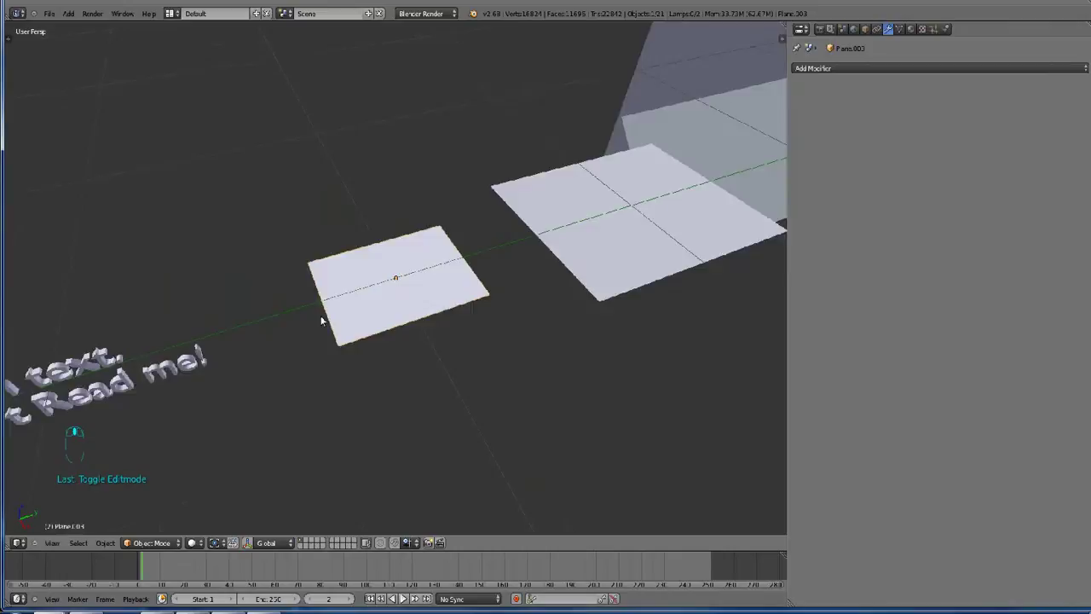
# Select the lower camera above the "So what?" text, view the scene through it and render the image.
pyautogui.scroll(-4, 321, 320)
pyautogui.rightClick(230, 297)
pyautogui.scroll(2, 232, 296)
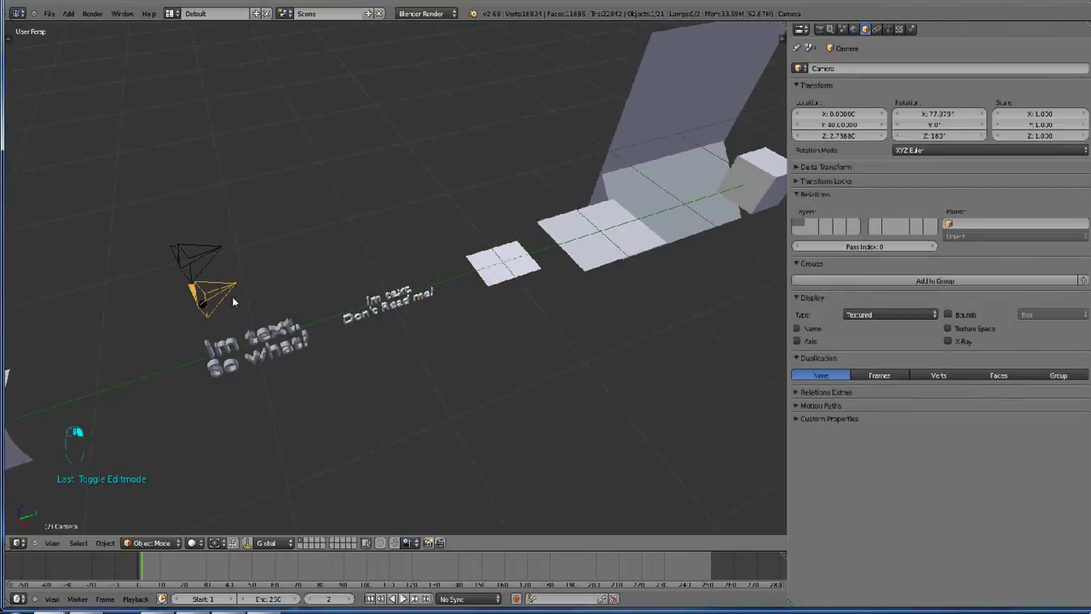
pyautogui.press('KP_0')
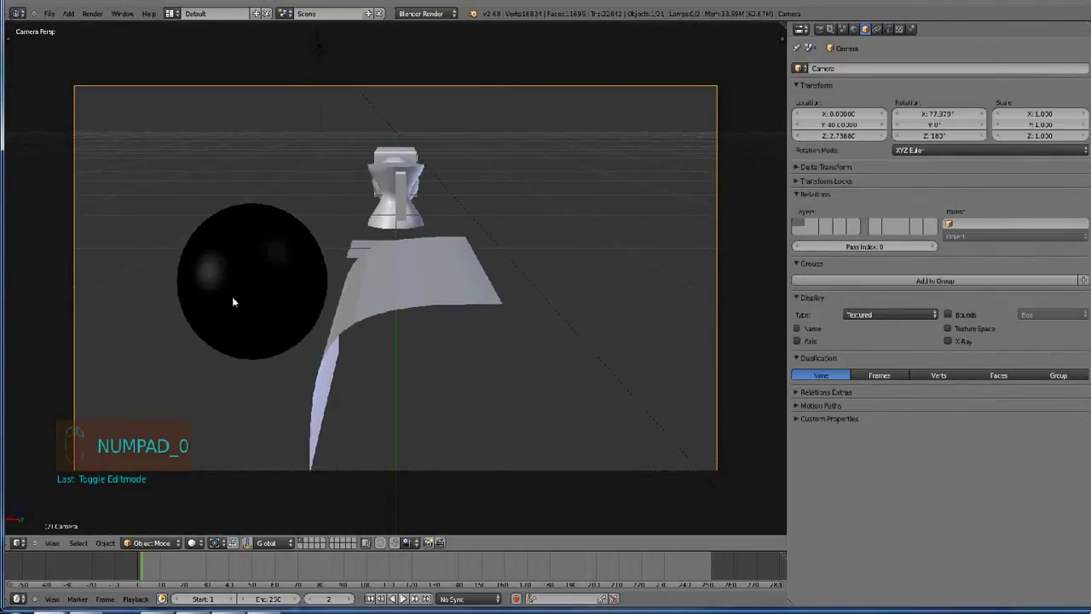
pyautogui.press('F12')
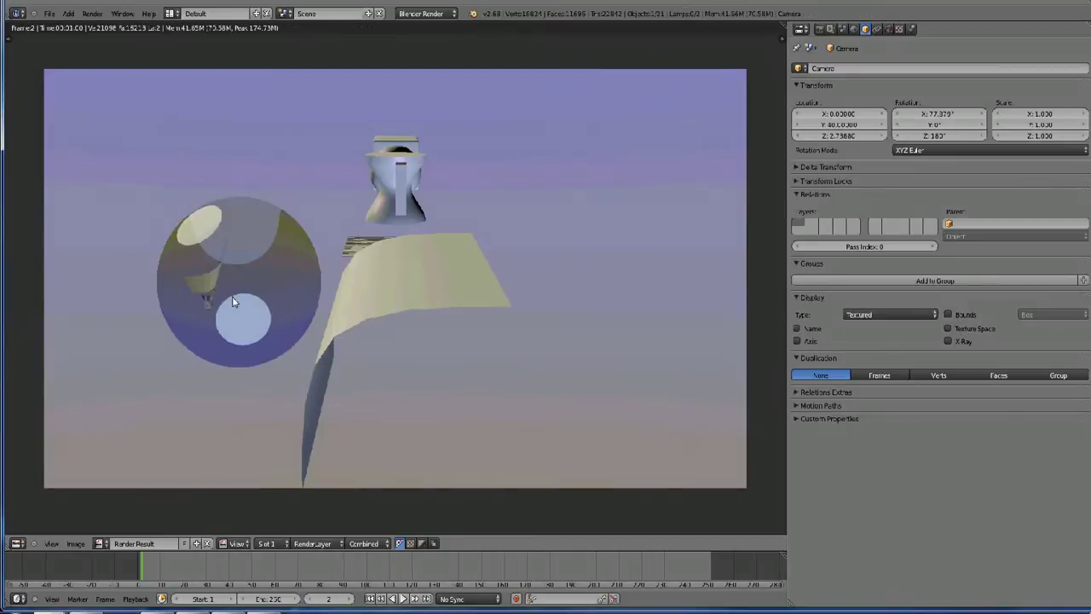
# Examine the rendered sphere, curved sheet and background objects, then close the render.
pyautogui.scroll(4, 233, 296)
pyautogui.moveTo(221, 298); pyautogui.dragTo(494, 294, button='middle')
pyautogui.scroll(-2, 486, 295)
pyautogui.scroll(1, 487, 295)
pyautogui.scroll(-2, 394, 176)
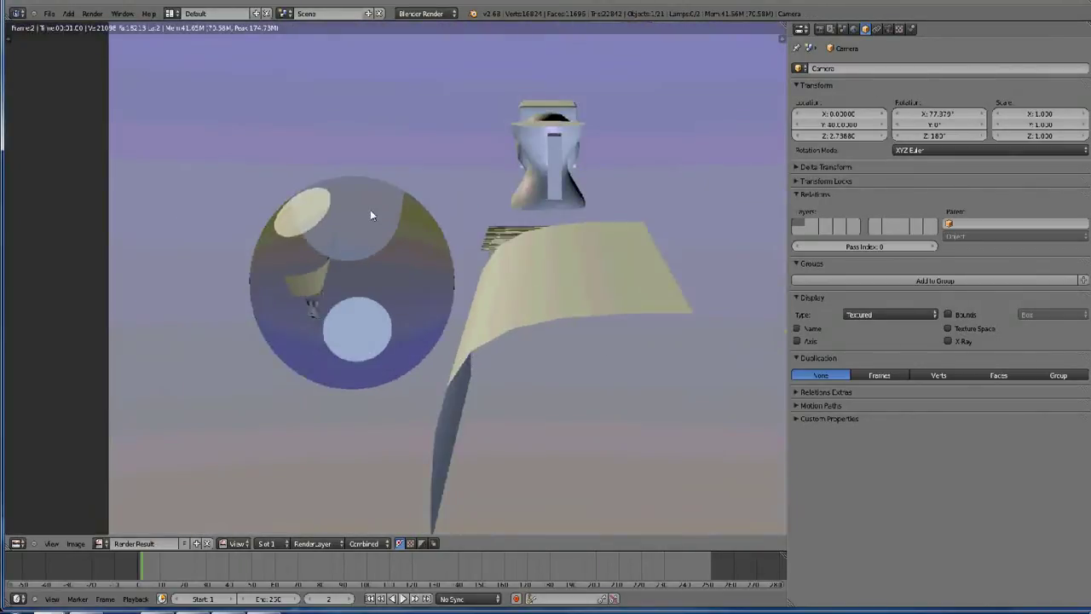
pyautogui.scroll(1, 380, 191)
pyautogui.scroll(-3, 380, 195)
pyautogui.moveTo(380, 194); pyautogui.dragTo(351, 196, button='middle')
pyautogui.scroll(1, 407, 240)
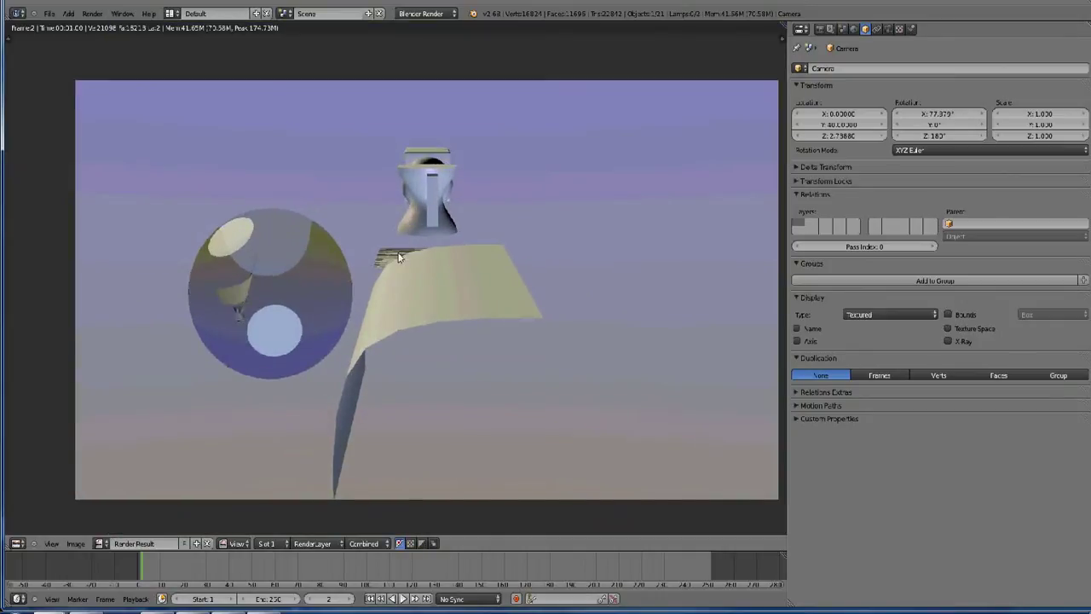
pyautogui.moveTo(408, 235); pyautogui.dragTo(360, 234, button='middle')
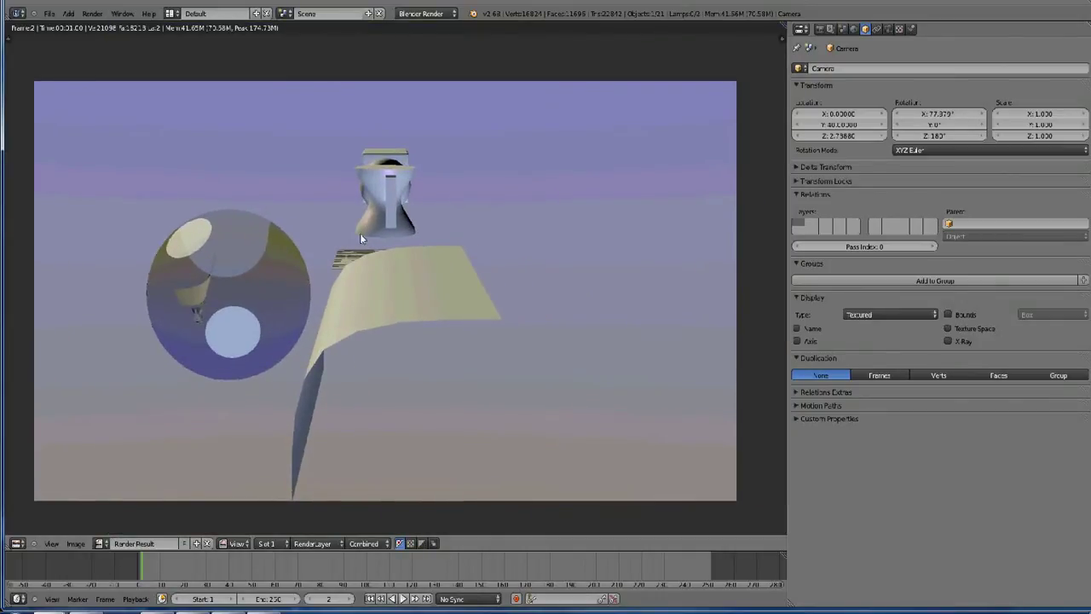
pyautogui.press('Escape')
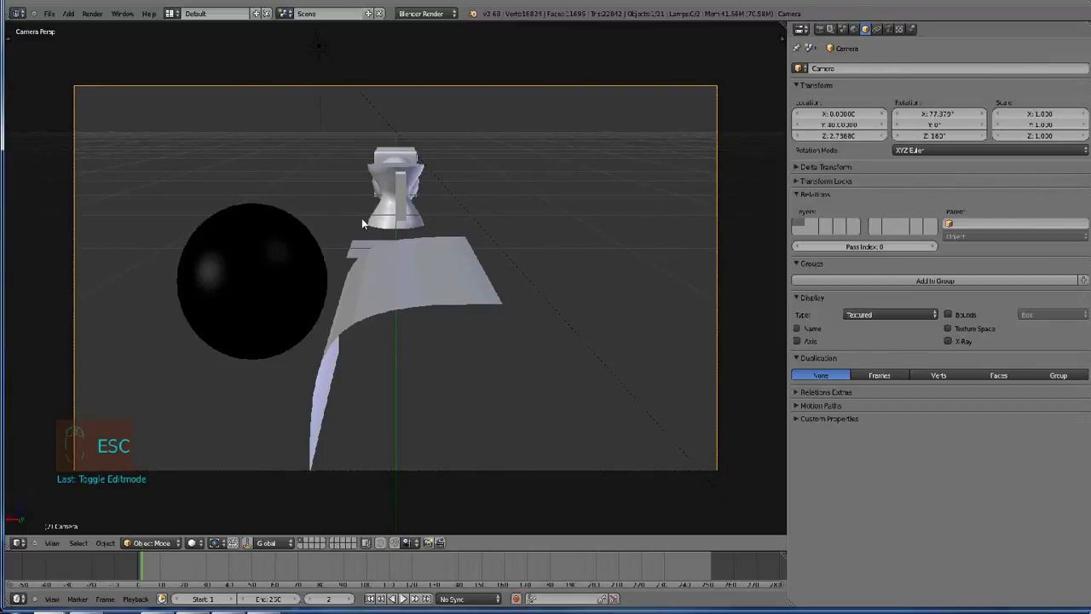
# Set a render border around the object at the back of the camera view and render only that region.
pyautogui.hotkey('shift', 'b')
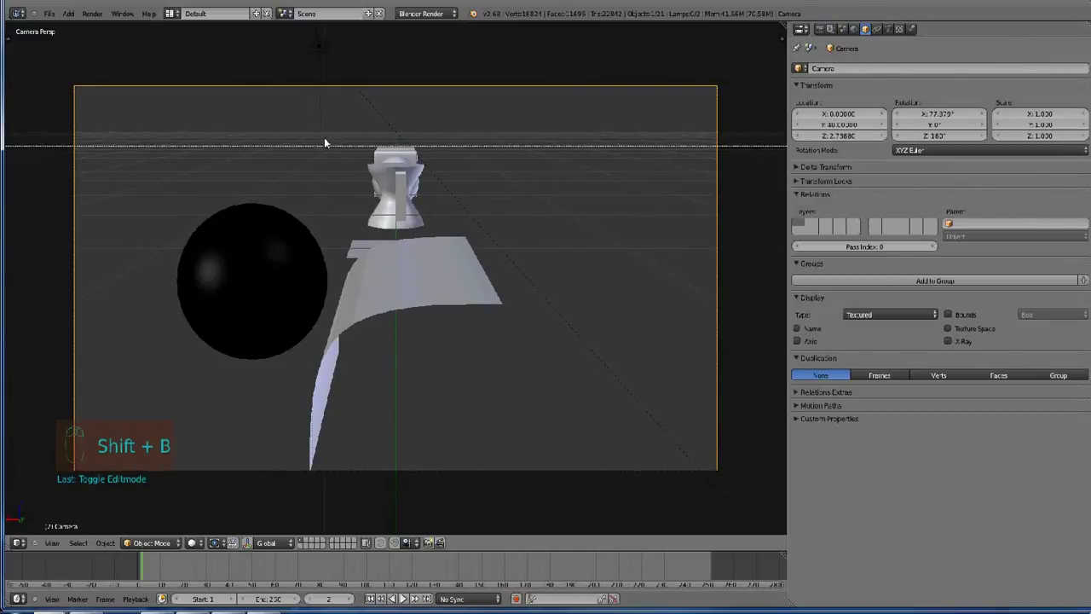
pyautogui.moveTo(339, 133); pyautogui.dragTo(450, 236)
pyautogui.press('F12')
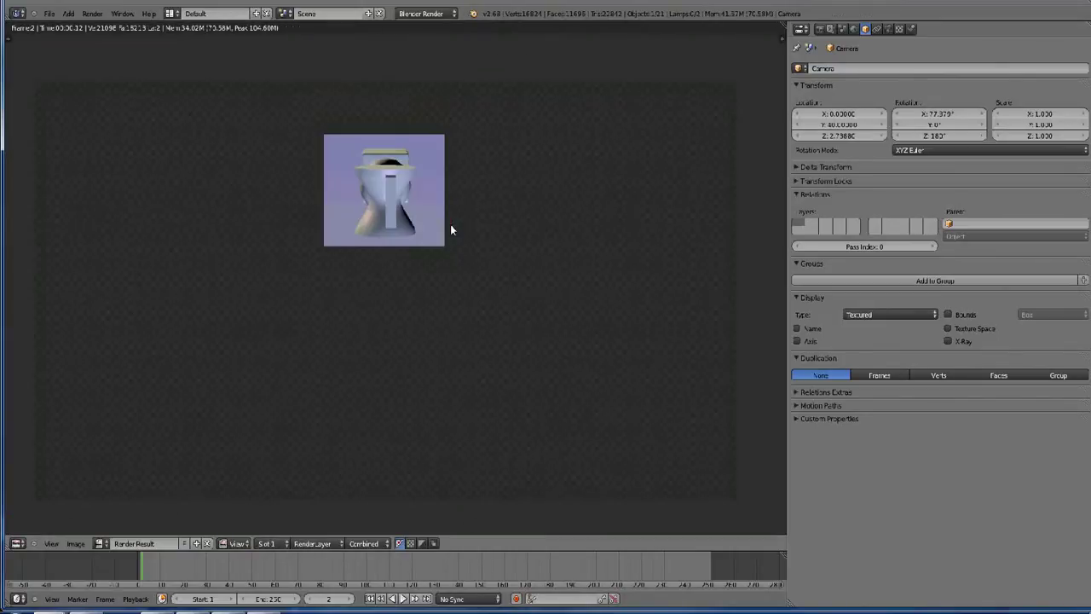
pyautogui.press('Escape')
# Select the upper of the two cameras and make it the active camera.
pyautogui.moveTo(449, 231)
pyautogui.mouseDown(button='middle')
pyautogui.moveTo(499, 244)
pyautogui.moveTo(436, 271)
pyautogui.moveTo(464, 245)
pyautogui.mouseUp(button='middle')
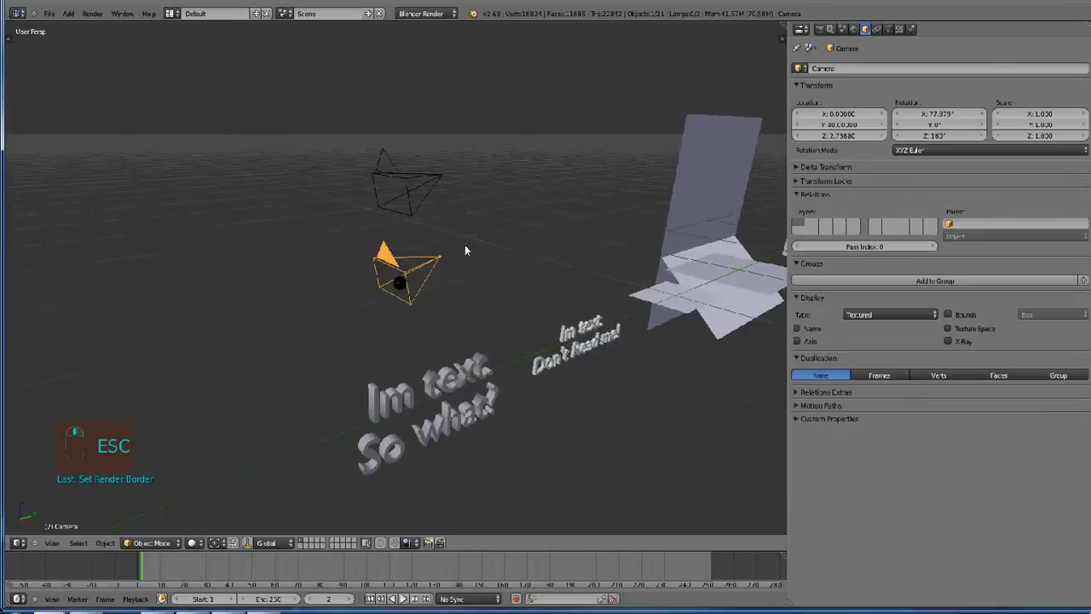
pyautogui.rightClick(408, 202)
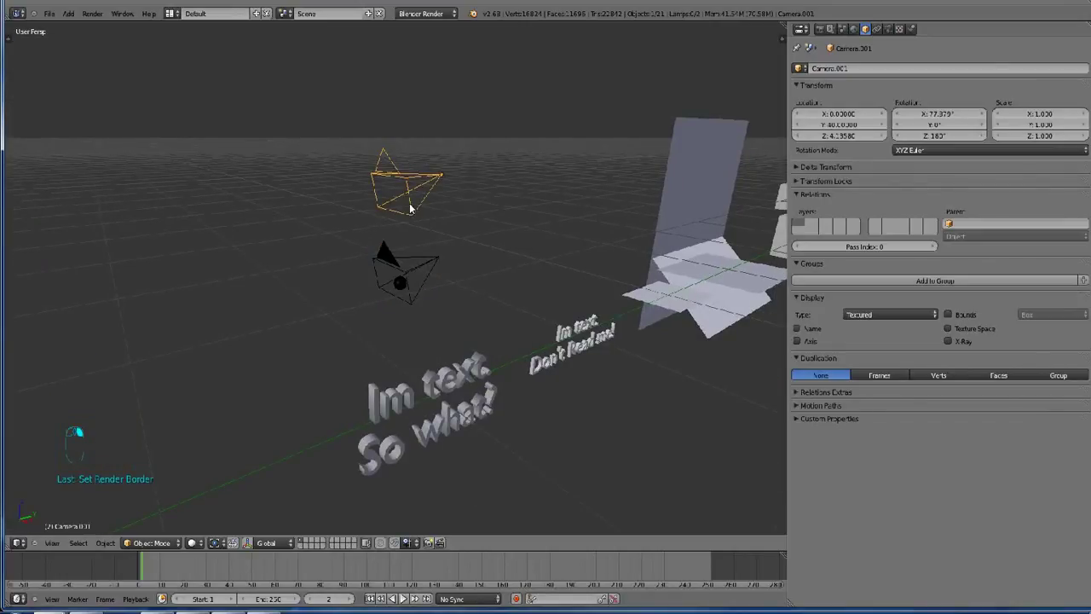
pyautogui.press('ctrl+KP_0')
# Select and frame the small flat plane beside the "Don't Read me!" text and enter Edit Mode.
pyautogui.moveTo(394, 203); pyautogui.dragTo(474, 344, button='middle')
pyautogui.rightClick(465, 312)
pyautogui.press('KP_Decimal')
pyautogui.press('Tab')
pyautogui.scroll(3, 474, 343)
pyautogui.scroll(-3, 424, 343)
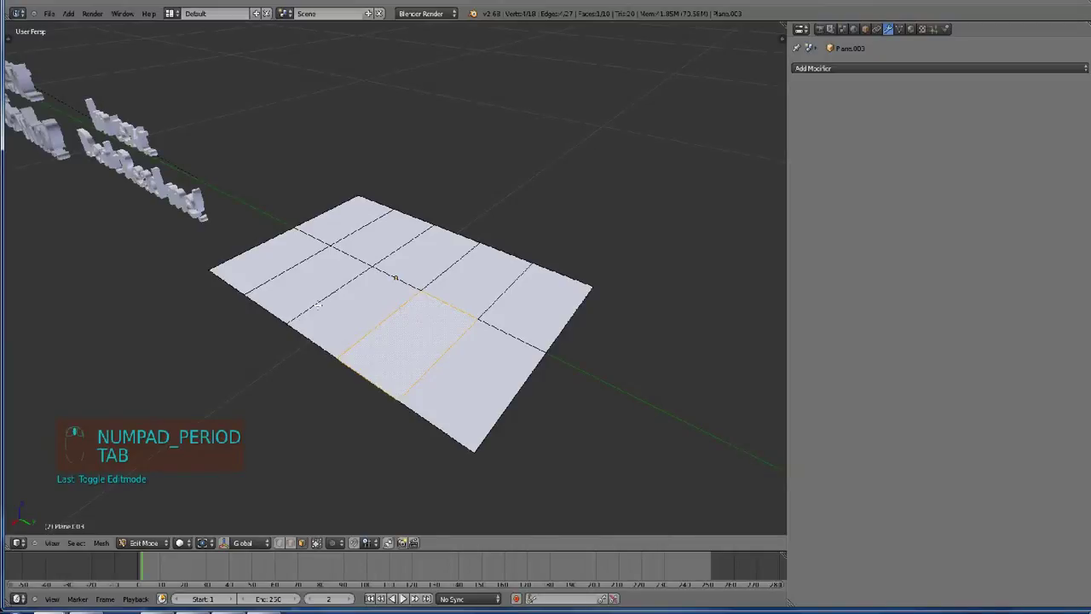
# Extrude the plane's selected face upward about 0.2 and scale its top face down.
pyautogui.moveTo(317, 305); pyautogui.dragTo(392, 328, button='middle')
pyautogui.press('e')
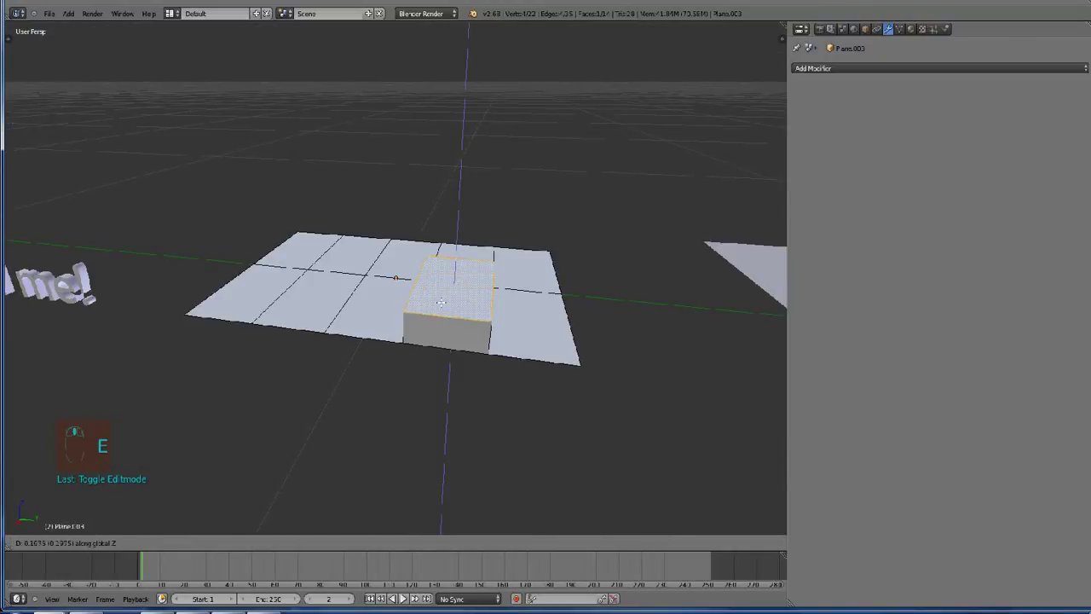
pyautogui.click(440, 304)
pyautogui.press('s')
pyautogui.click(496, 320)
# Extrude the neighbouring face of the plane upward and scale its top face down.
pyautogui.rightClick(391, 297)
pyautogui.press('e')
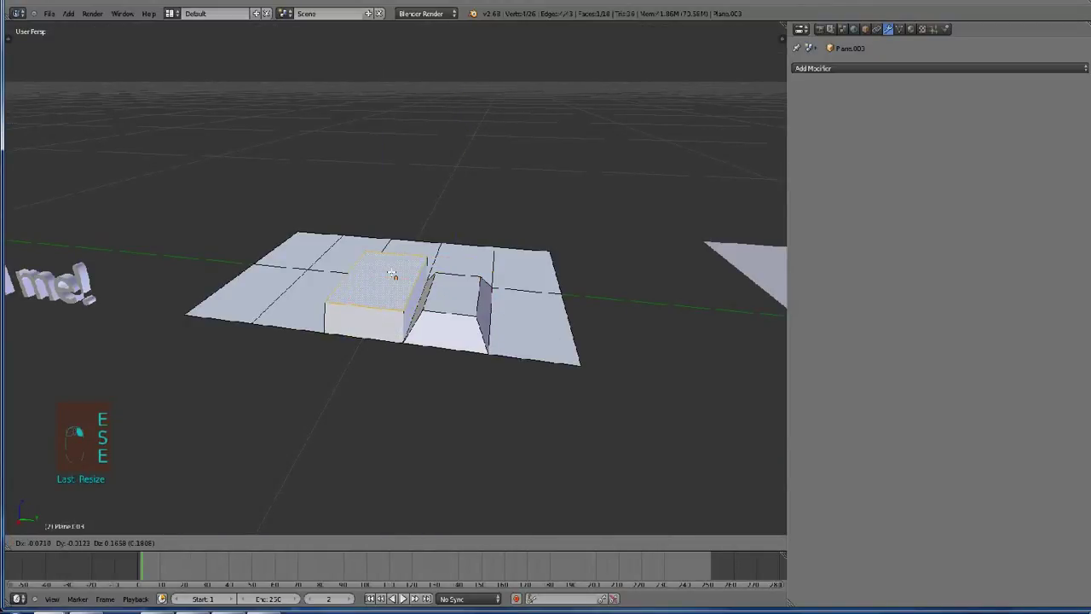
pyautogui.click(393, 288)
pyautogui.press('s')
pyautogui.click(514, 335)
pyautogui.moveTo(514, 335); pyautogui.dragTo(513, 351, button='middle')
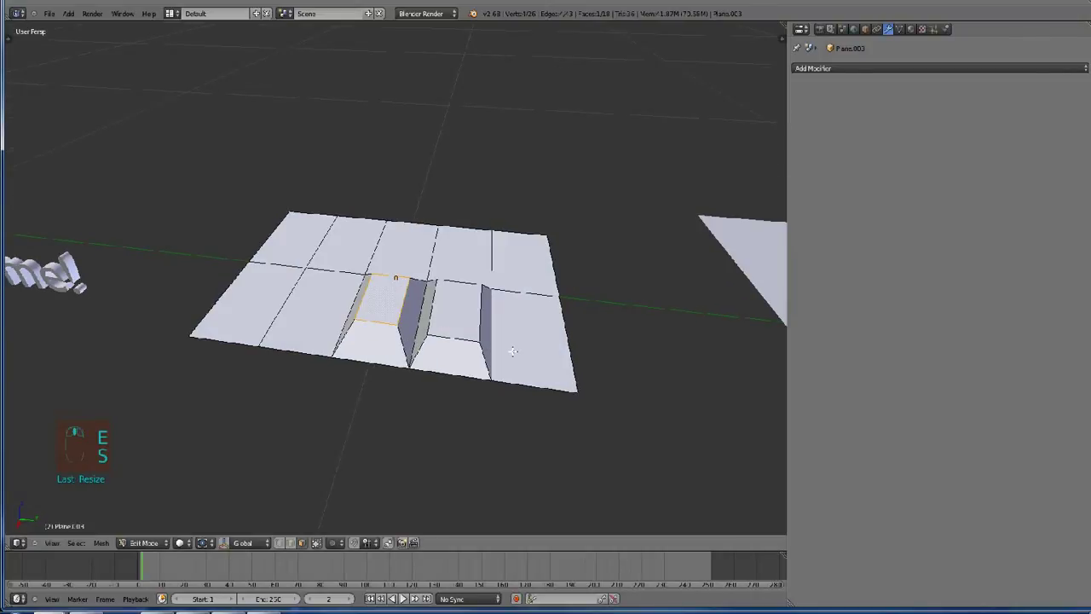
# Undo the extrusions and scalings of both plane faces.
pyautogui.hotkey('ctrl', 'z')
pyautogui.hotkey('ctrl', 'z')
pyautogui.hotkey('ctrl', 'z')
pyautogui.hotkey('ctrl', 'z')
pyautogui.hotkey('ctrl', 'z')
pyautogui.hotkey('ctrl', 'z')
pyautogui.hotkey('ctrl', 'z')
pyautogui.hotkey('ctrl', 'z')
pyautogui.hotkey('ctrl', 'z')
pyautogui.hotkey('ctrl', 'z')
# With the Individual Origins pivot, extrude two separate faces of the plane upward and scale their tops to about 0.7.
pyautogui.scroll(3, 508, 350)
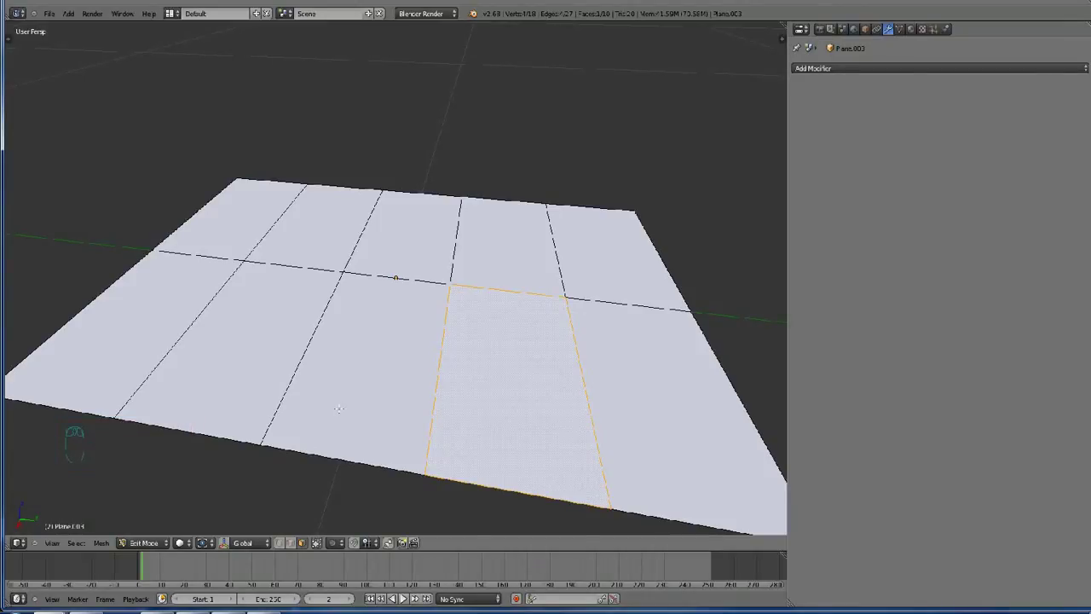
pyautogui.hotkey('ctrl', '.')
pyautogui.keyDown('shift'); pyautogui.rightClick(228, 384); pyautogui.keyUp('shift')
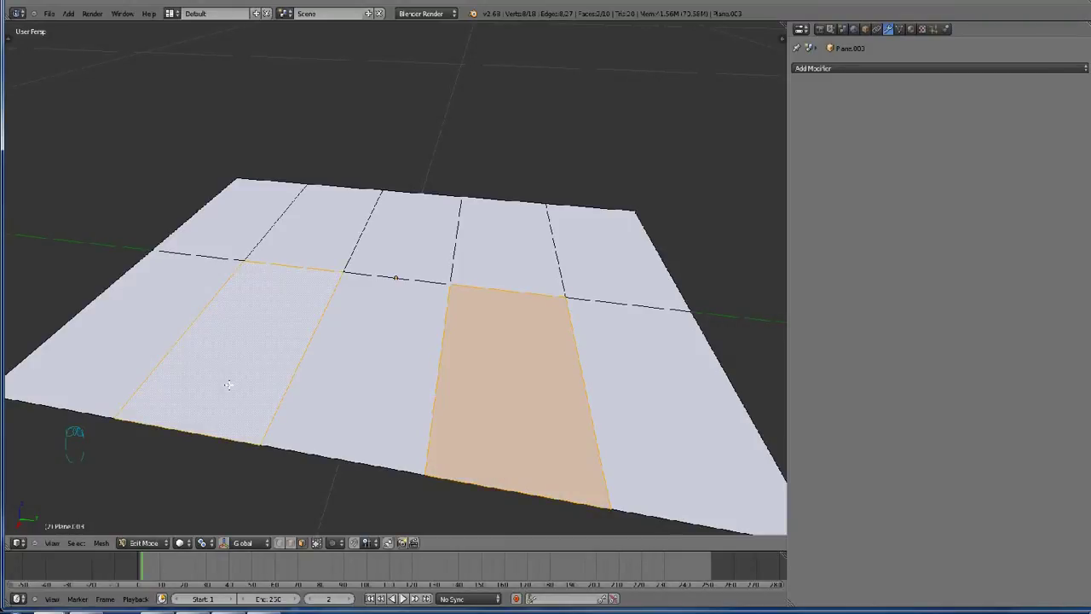
pyautogui.moveTo(479, 421); pyautogui.dragTo(471, 411, button='middle')
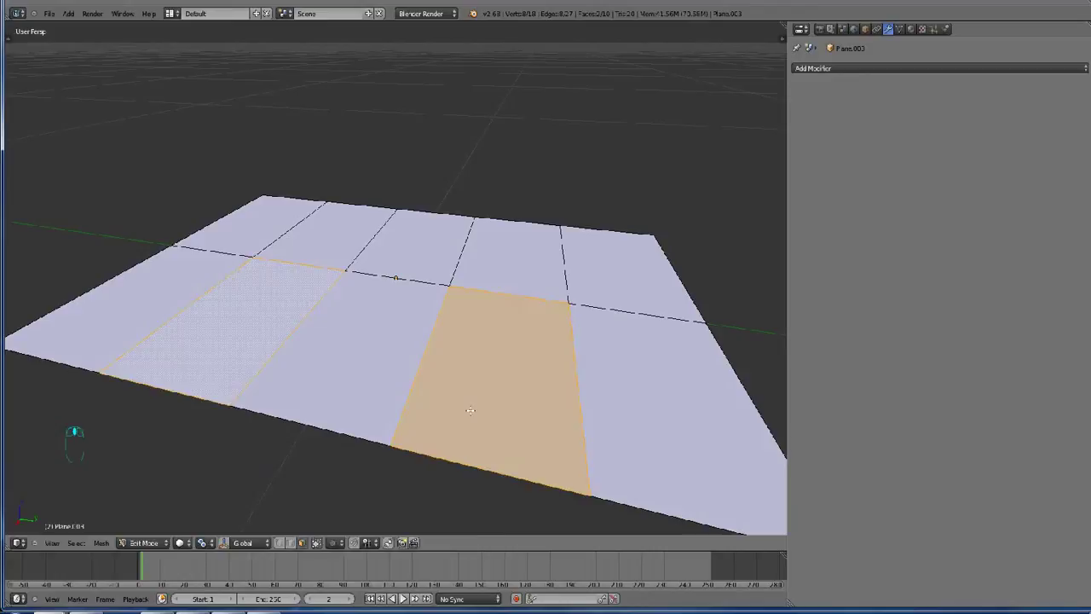
pyautogui.press('e')
pyautogui.click(470, 361)
pyautogui.press('s')
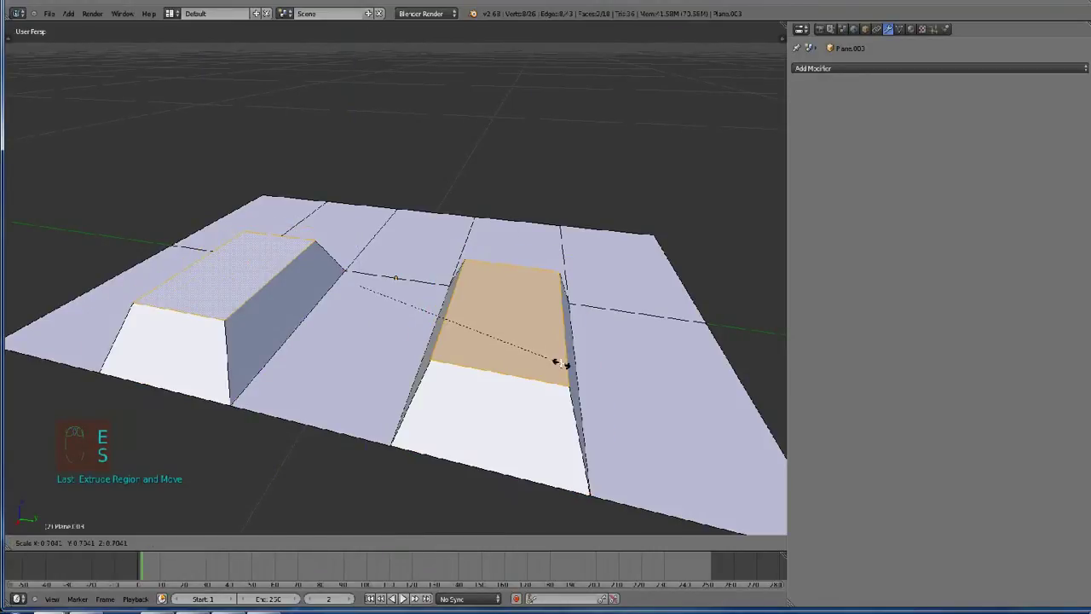
pyautogui.click(556, 361)
# Extrude both raised top faces again, scale them inward and lower them about 0.03 along Z.
pyautogui.press('e')
pyautogui.press('s')
pyautogui.click(550, 357)
pyautogui.press('g')
pyautogui.press('z')
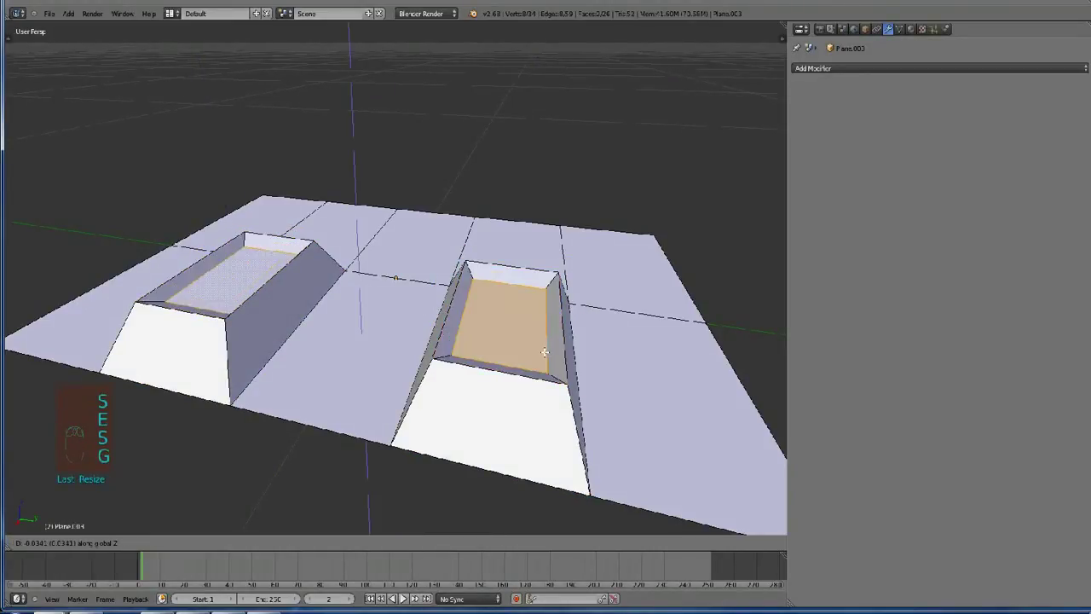
pyautogui.click(545, 352)
# Scale the floors of both recesses down further and adjust their height along Z.
pyautogui.press('e')
pyautogui.press('s')
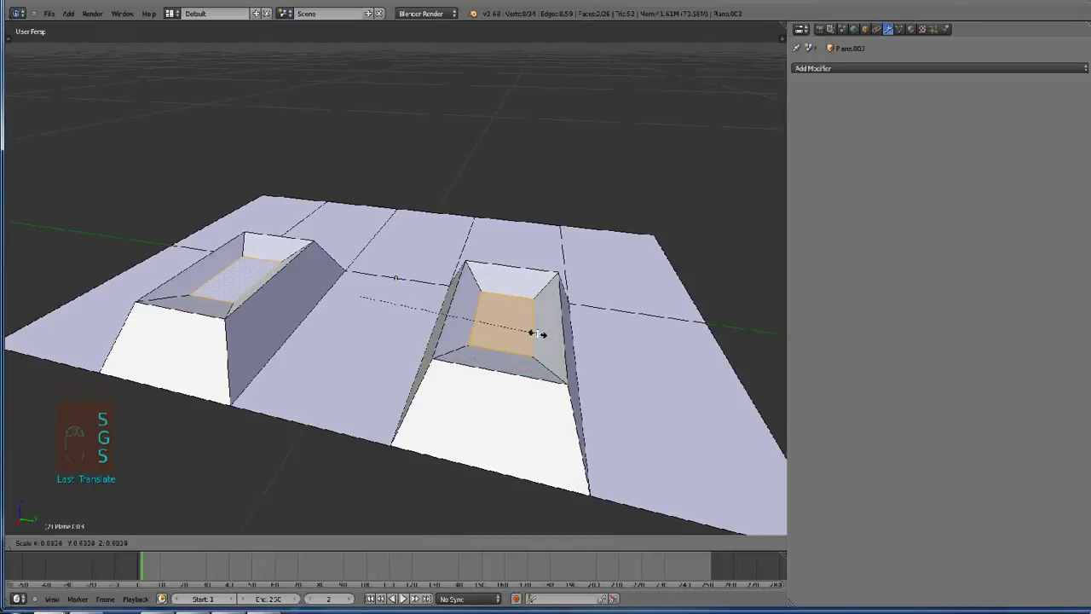
pyautogui.click(540, 333)
pyautogui.press('g')
pyautogui.press('z')
pyautogui.click(534, 341)
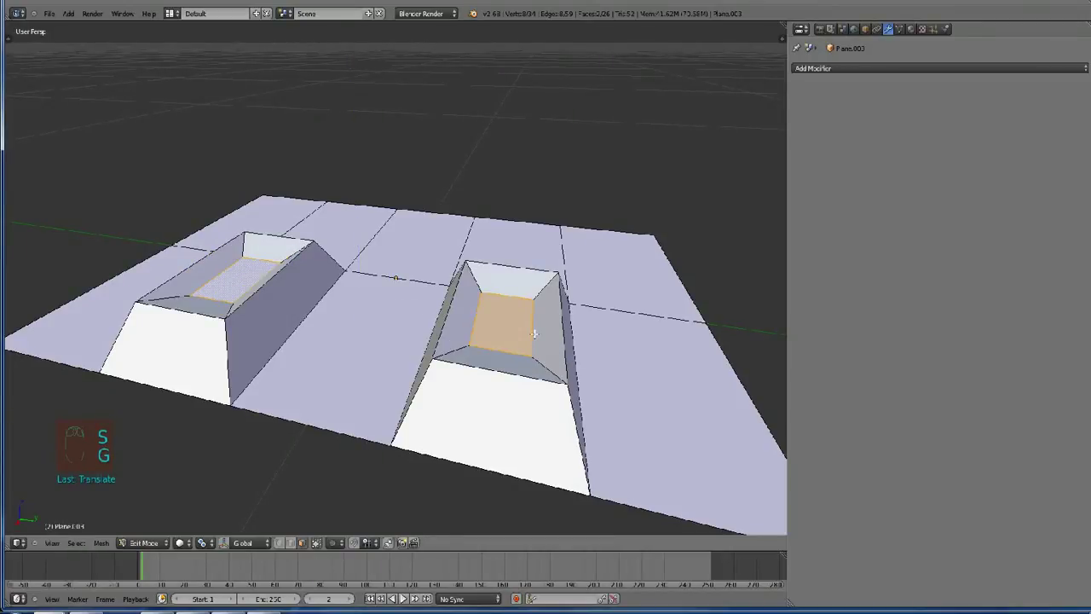
# Extrude two adjacent faces on the other half of the plane in place and scale them inward to about 0.65.
pyautogui.press('Tab')
pyautogui.moveTo(519, 336); pyautogui.dragTo(509, 297, button='middle')
pyautogui.press('Tab')
pyautogui.scroll(2, 396, 343)
pyautogui.rightClick(439, 386)
pyautogui.keyDown('shift'); pyautogui.rightClick(356, 361); pyautogui.keyUp('shift')
pyautogui.moveTo(356, 361); pyautogui.dragTo(366, 341, button='middle')
pyautogui.press('e')
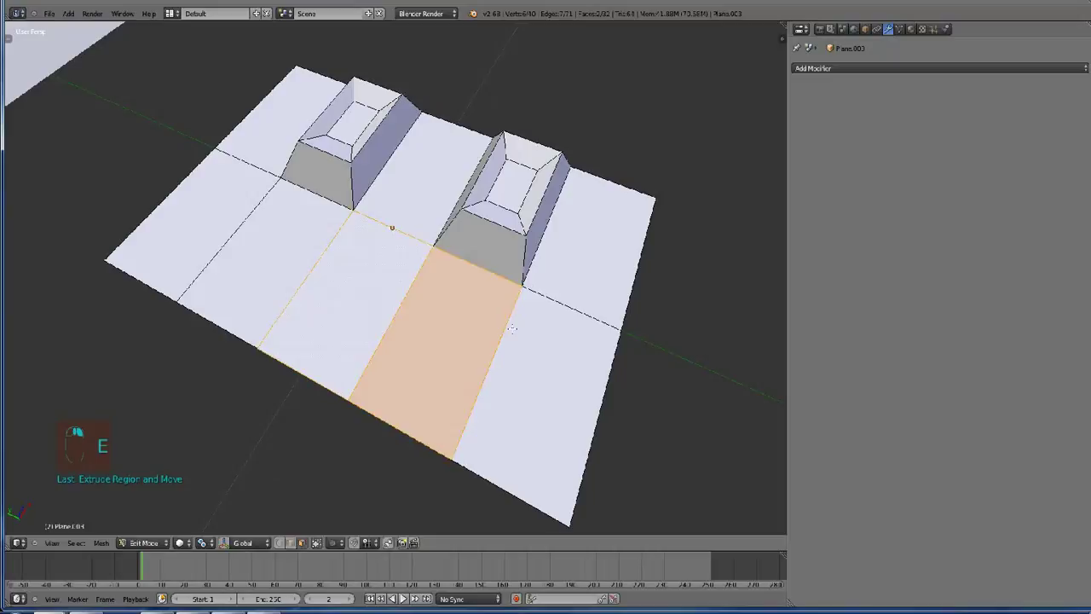
pyautogui.press('s')
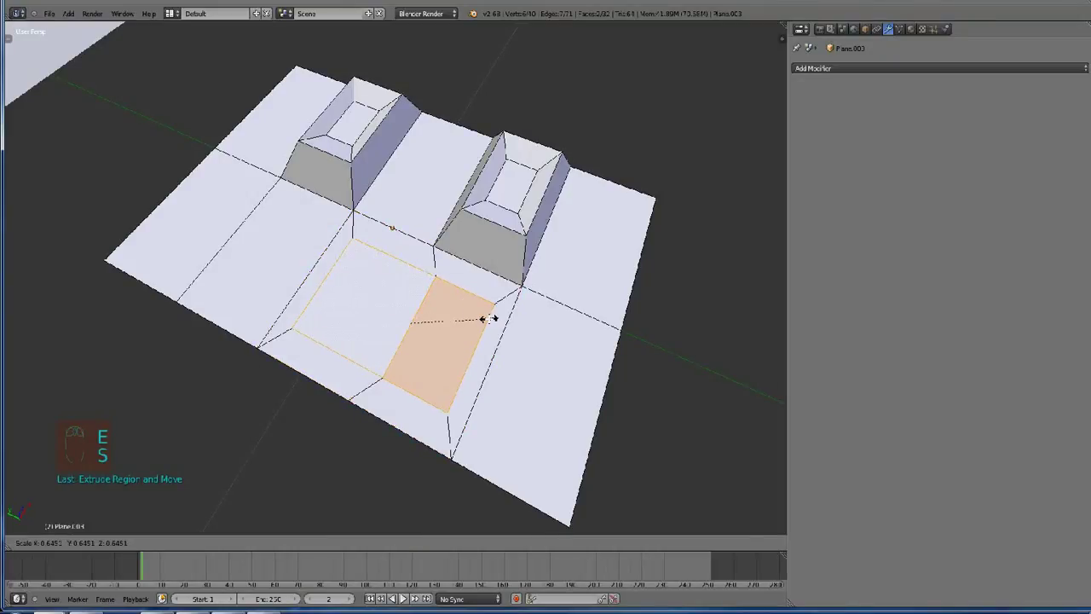
pyautogui.click(494, 321)
# Extrude the joined face pair upward, scale its top down, and return to Object Mode with the Bounding Box Center pivot.
pyautogui.moveTo(494, 321); pyautogui.dragTo(490, 350, button='middle')
pyautogui.press('e')
pyautogui.click(464, 334)
pyautogui.press('s')
pyautogui.click(456, 333)
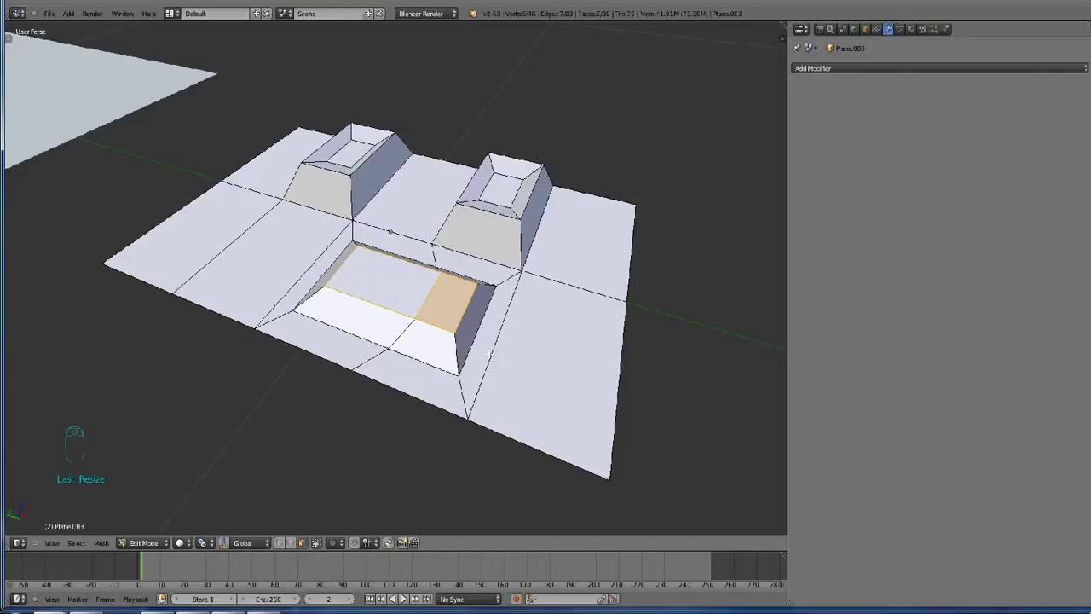
pyautogui.press(',')
pyautogui.press('Tab')
# Select and frame the larger flat plane, enter Edit Mode and select a vertex near the middle of its grid.
pyautogui.scroll(-6, 365, 316)
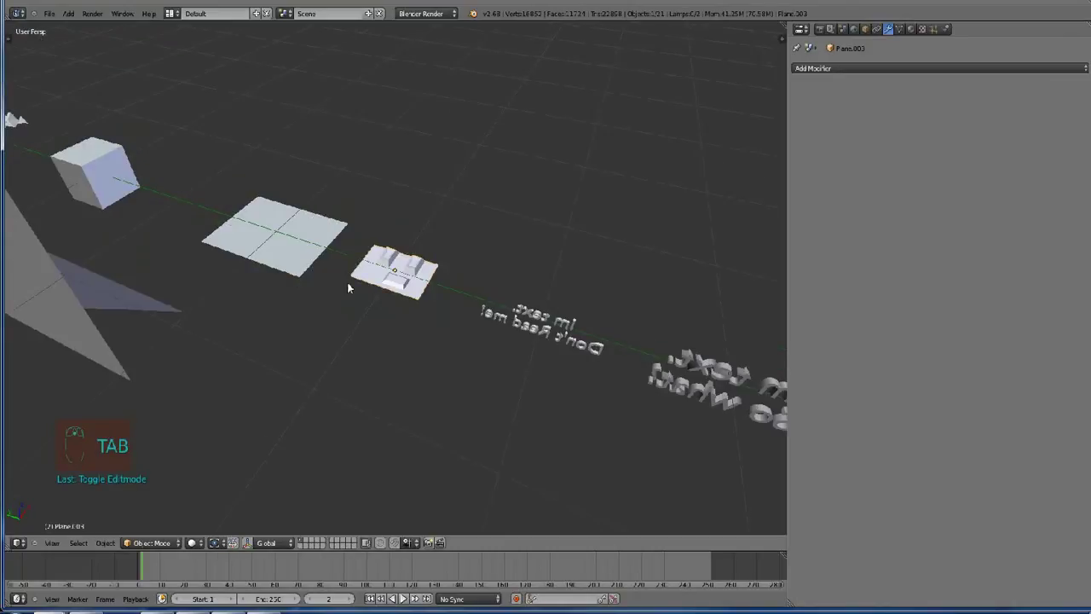
pyautogui.rightClick(308, 244)
pyautogui.press('KP_Decimal')
pyautogui.press('Tab')
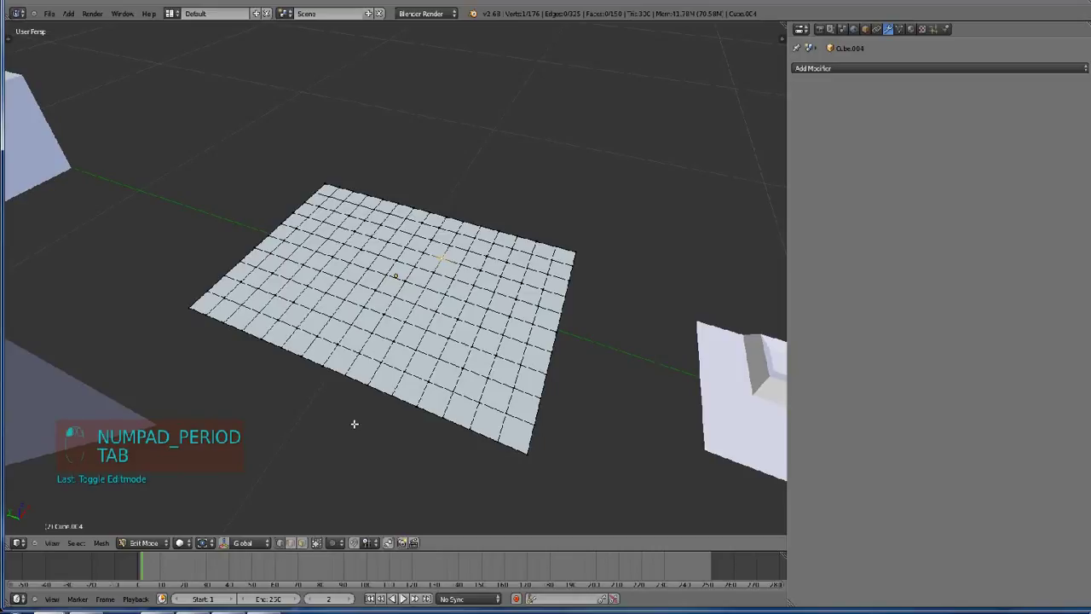
pyautogui.moveTo(353, 423); pyautogui.dragTo(175, 330, button='middle')
pyautogui.rightClick(407, 276)
pyautogui.moveTo(282, 331); pyautogui.dragTo(258, 380, button='middle')
pyautogui.scroll(1, 397, 308)
pyautogui.moveTo(395, 308); pyautogui.dragTo(415, 294, button='middle')
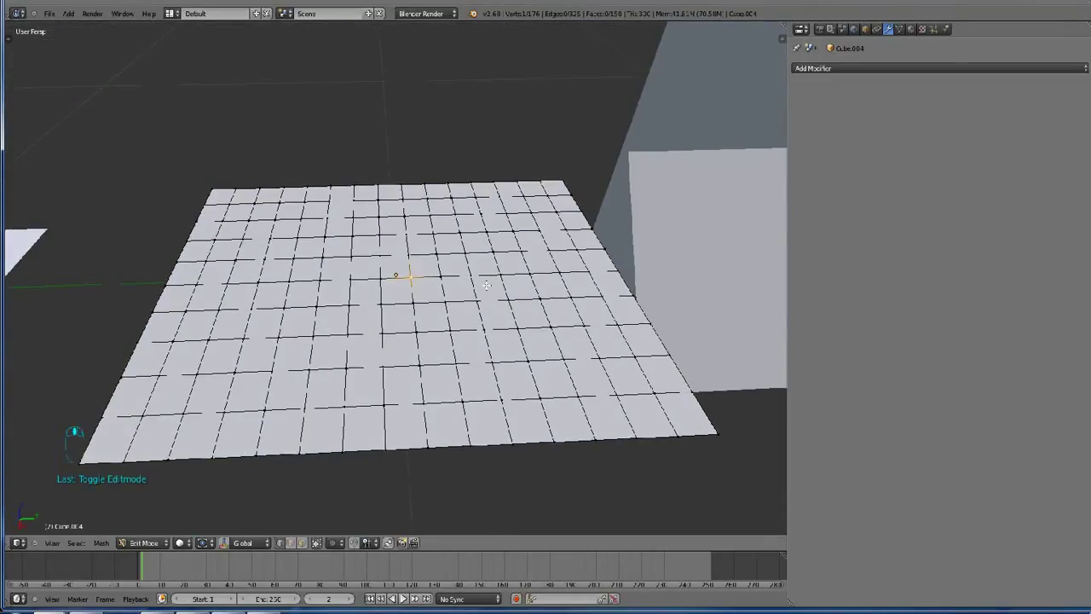
# Enable proportional editing and try moving the selected middle vertex along Z with Smooth falloff and different influence radii.
pyautogui.press('o')
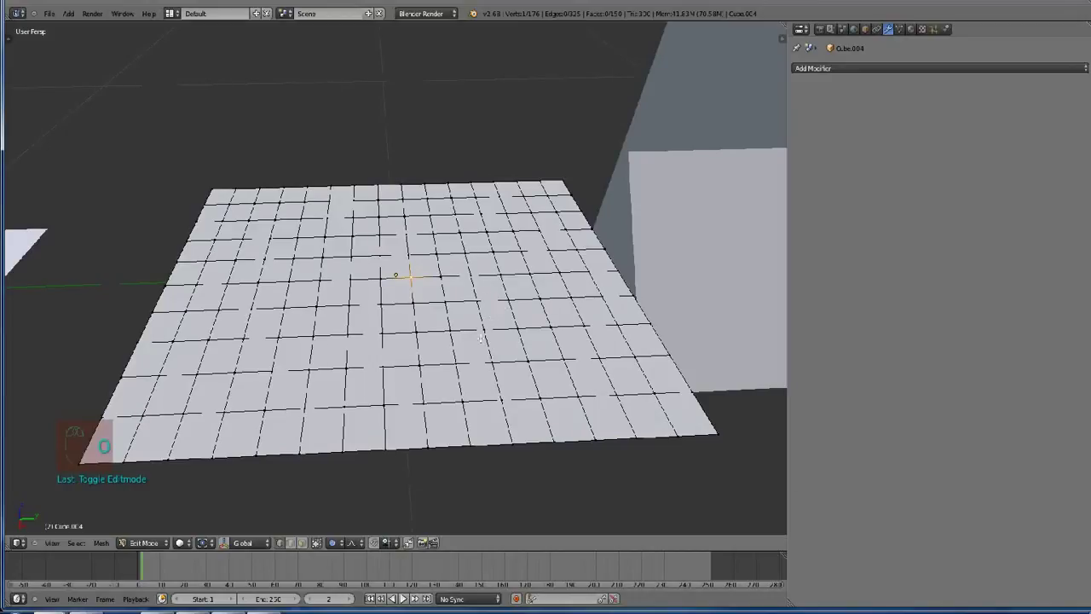
pyautogui.press('g')
pyautogui.press('z')
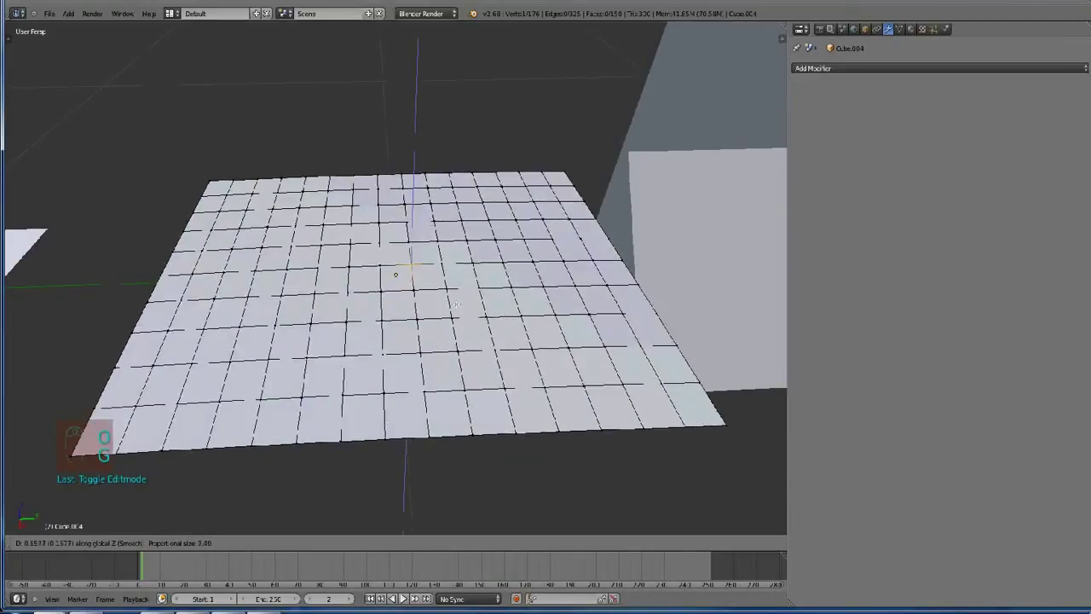
pyautogui.scroll(10, 456, 315)
pyautogui.scroll(-8, 439, 366)
pyautogui.scroll(2, 430, 410)
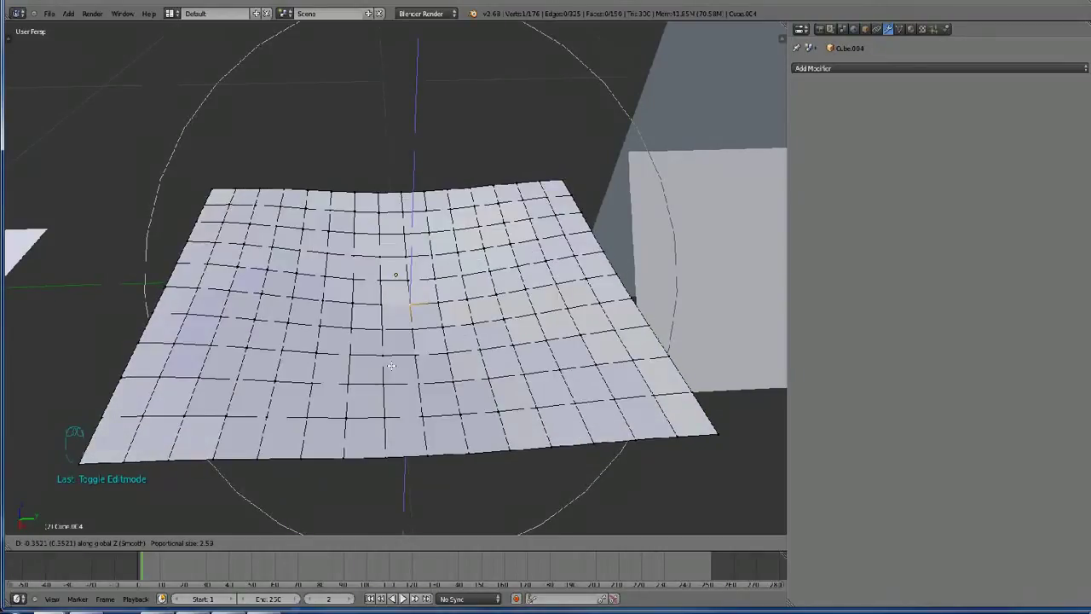
pyautogui.scroll(4, 396, 392)
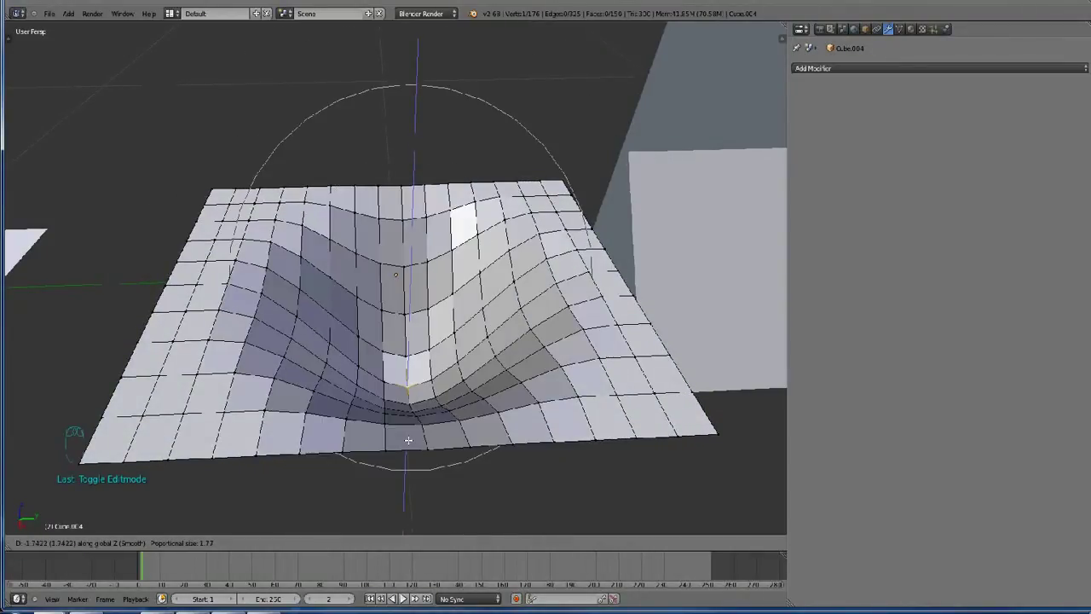
pyautogui.scroll(-4, 408, 440)
pyautogui.rightClick(421, 367)
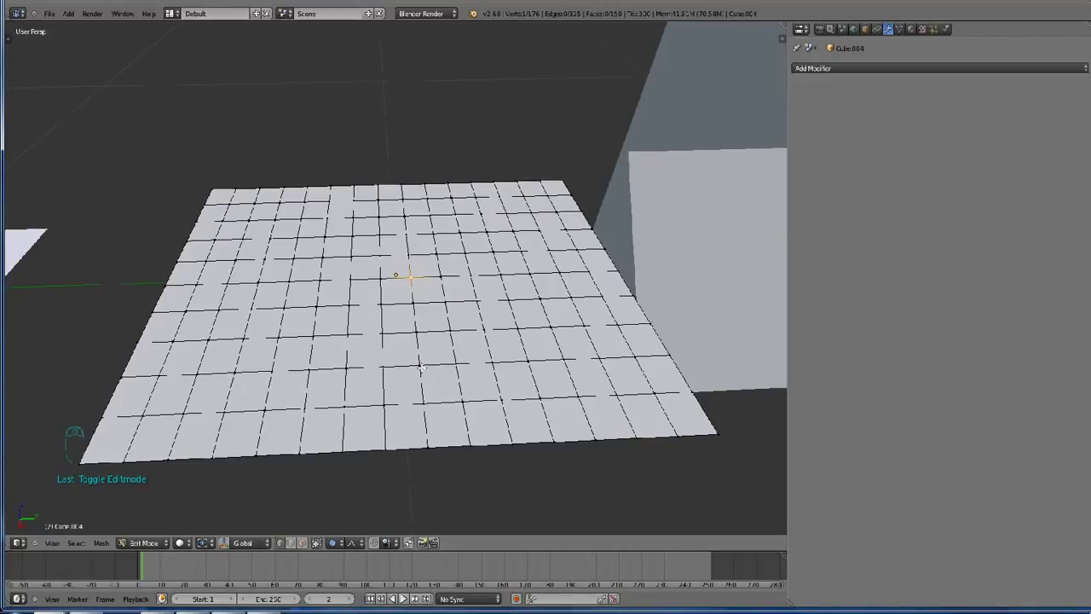
# Look through the proportional editing modes and falloff types, and set the falloff to Random.
pyautogui.hotkey('shift', 'o')
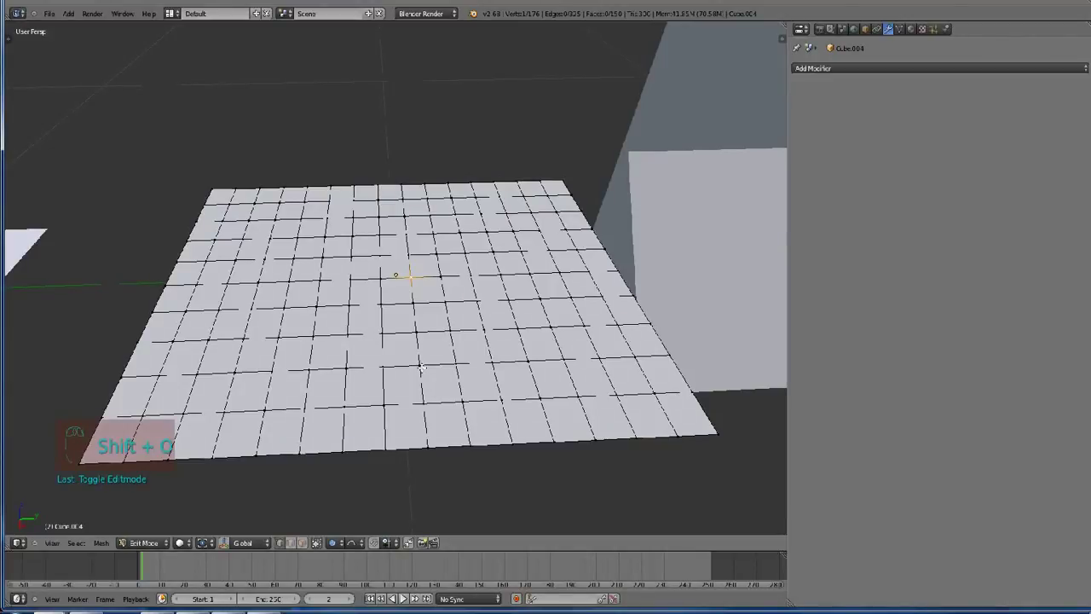
pyautogui.click(334, 542)
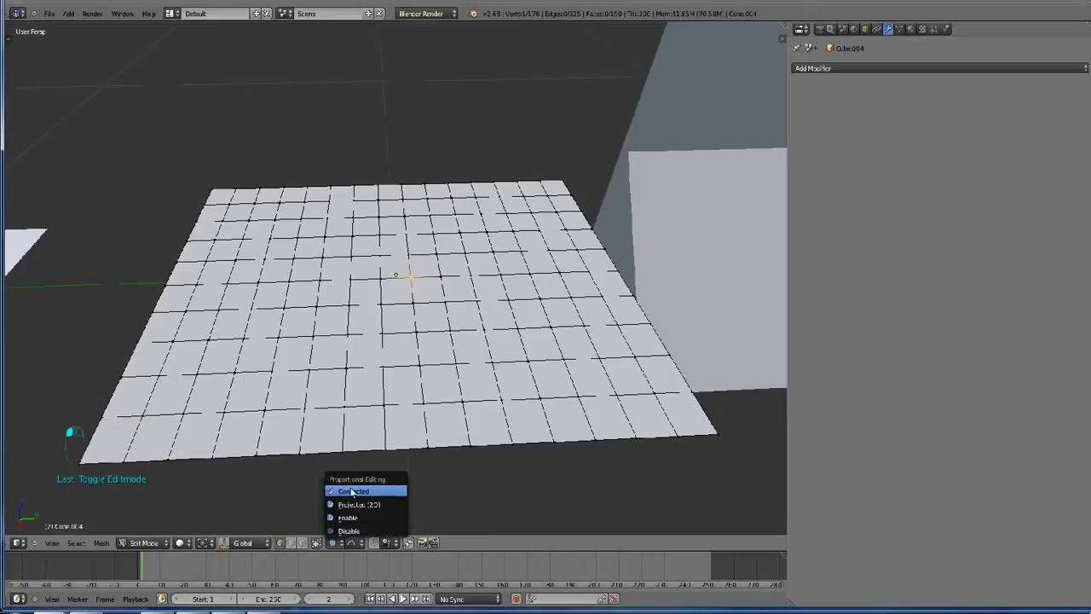
pyautogui.click(353, 546)
pyautogui.click(351, 543)
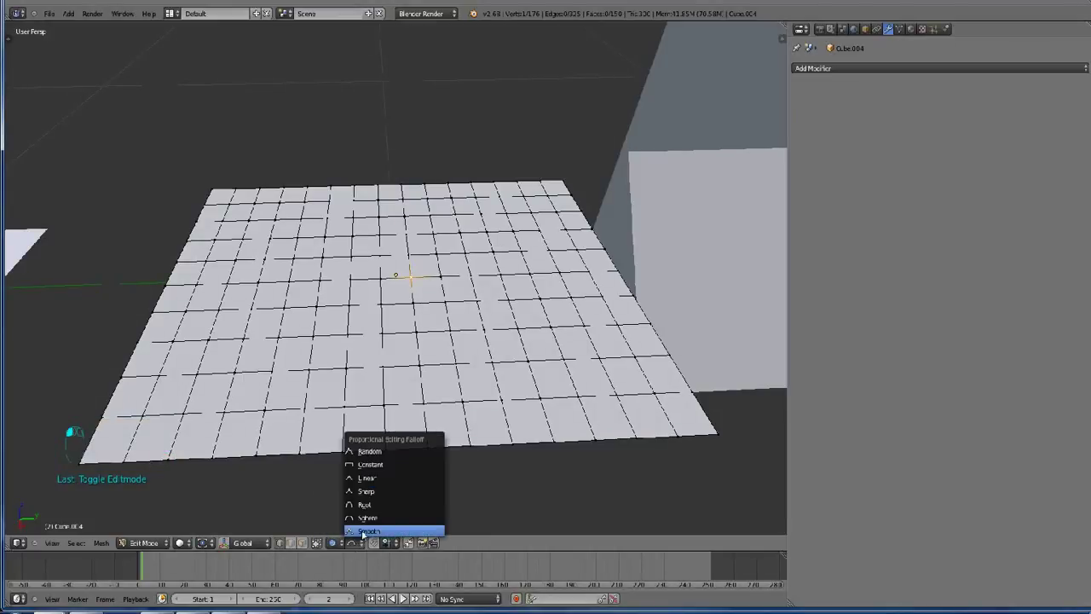
pyautogui.hotkey('shift', 'o')
pyautogui.hotkey('shift', 'o')
pyautogui.hotkey('shift', 'o')
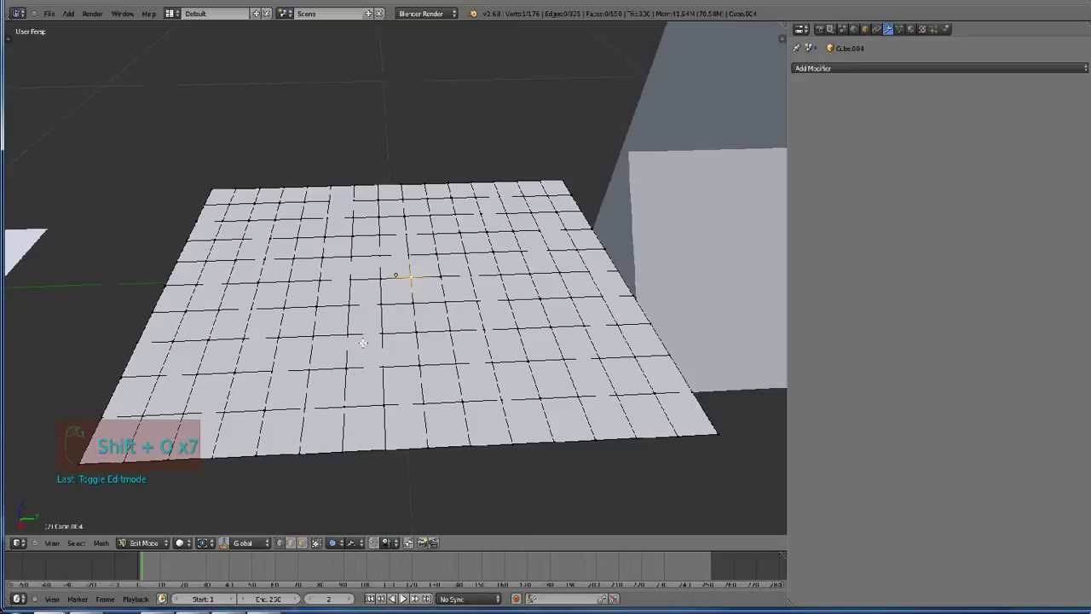
# Move the middle vertex along Z with an influence radius of about 6.12 to roughen the whole plane, and return to Object Mode.
pyautogui.press('g')
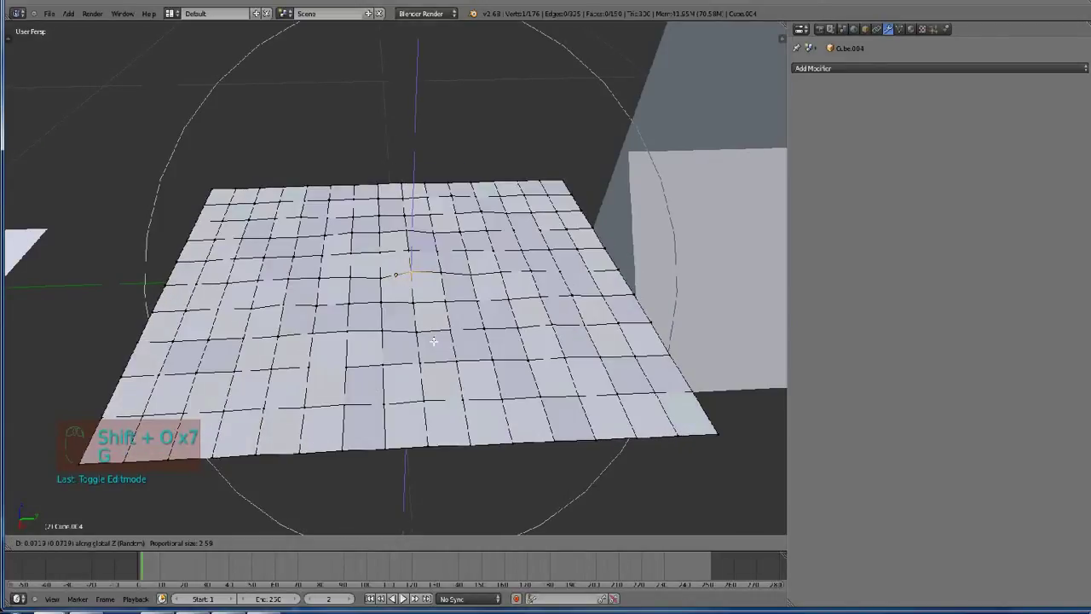
pyautogui.scroll(-9, 419, 307)
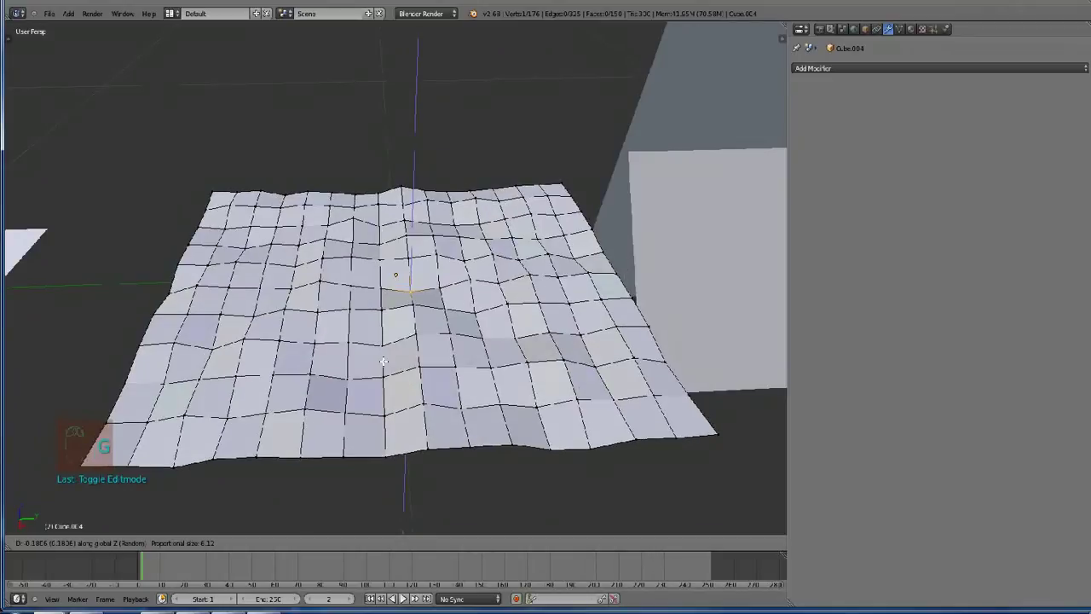
pyautogui.click(390, 316)
pyautogui.press('Tab')
# Add a level 2 Subdivision Surface to the roughened plane.
pyautogui.scroll(-6, 451, 380)
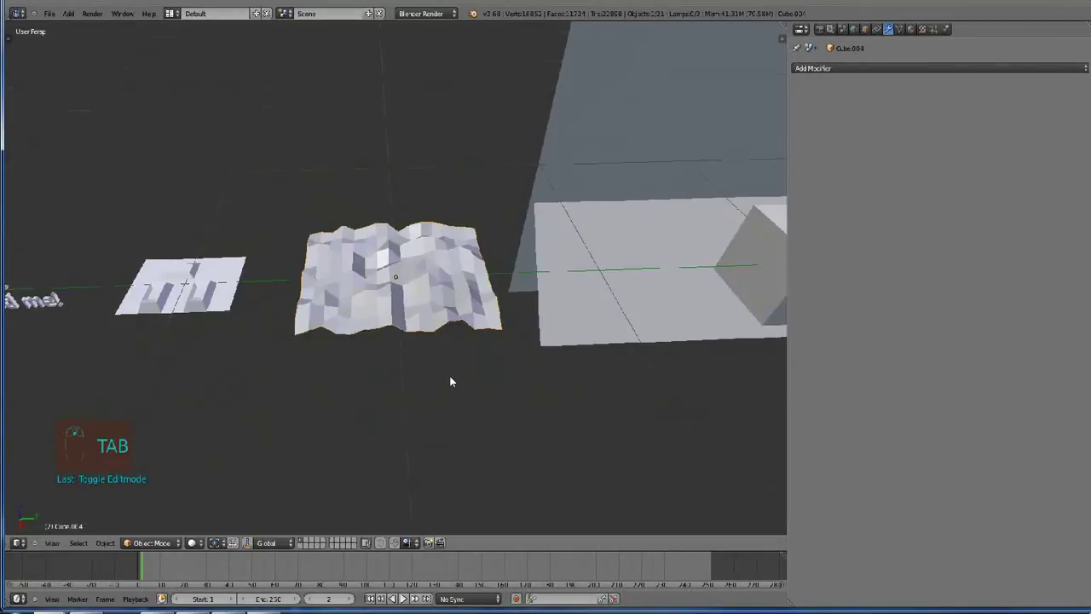
pyautogui.moveTo(537, 362); pyautogui.dragTo(467, 326, button='middle')
pyautogui.scroll(-4, 466, 321)
pyautogui.rightClick(598, 368)
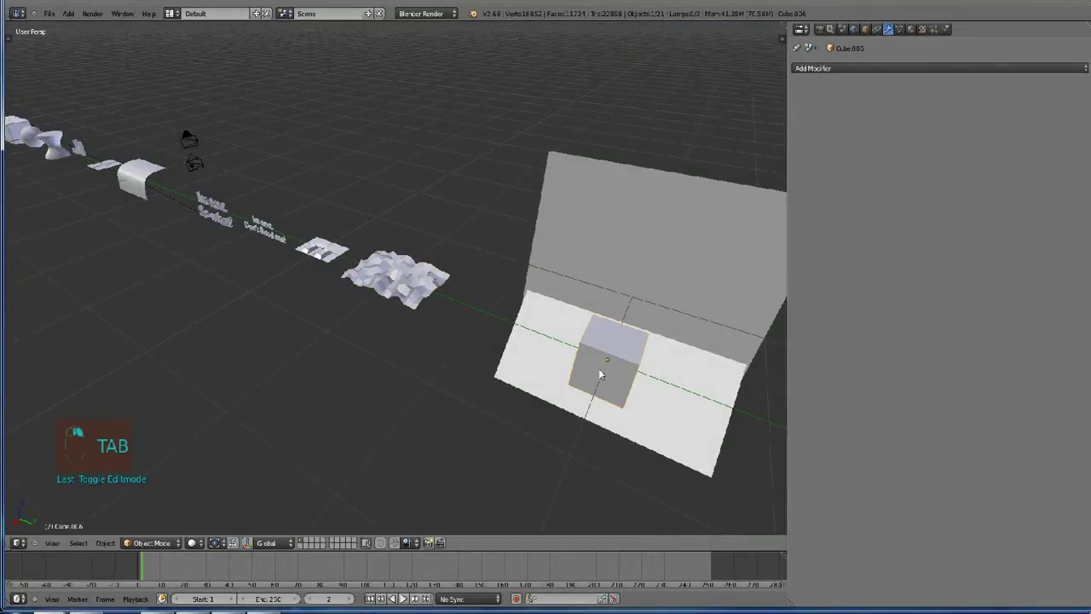
pyautogui.rightClick(416, 269)
pyautogui.hotkey('ctrl', '2')
pyautogui.scroll(7, 518, 319)
pyautogui.moveTo(470, 335); pyautogui.dragTo(503, 358, button='middle')
pyautogui.press('t')
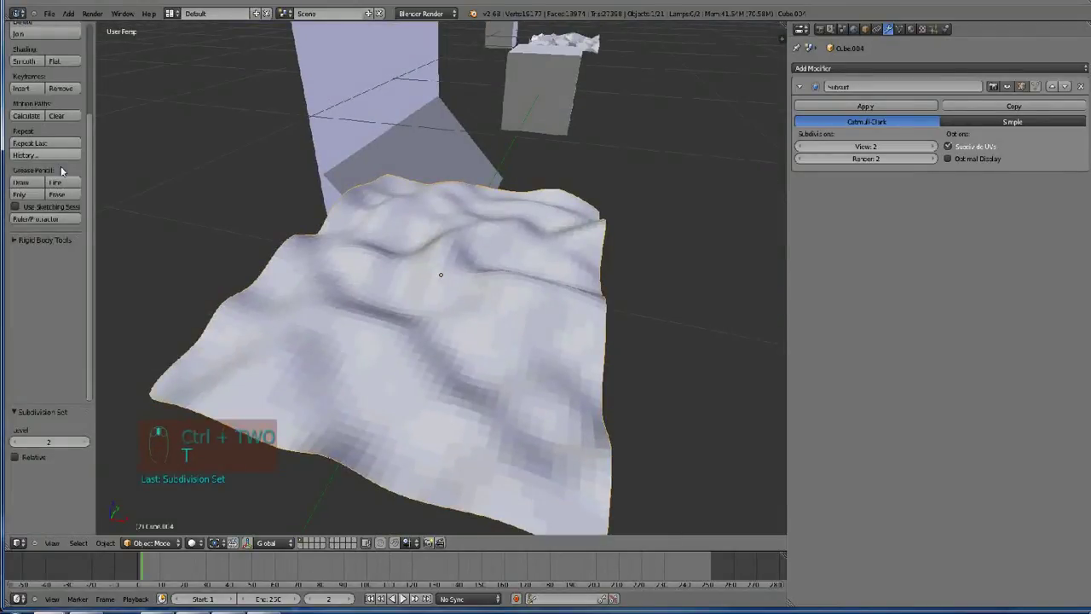
# Select the whole terrain mesh in Edit Mode, apply smooth shading to it and return to Object Mode.
pyautogui.press('t')
pyautogui.press('Tab')
pyautogui.press('a')
pyautogui.press('a')
pyautogui.press('a')
pyautogui.press('a')
pyautogui.press('w')
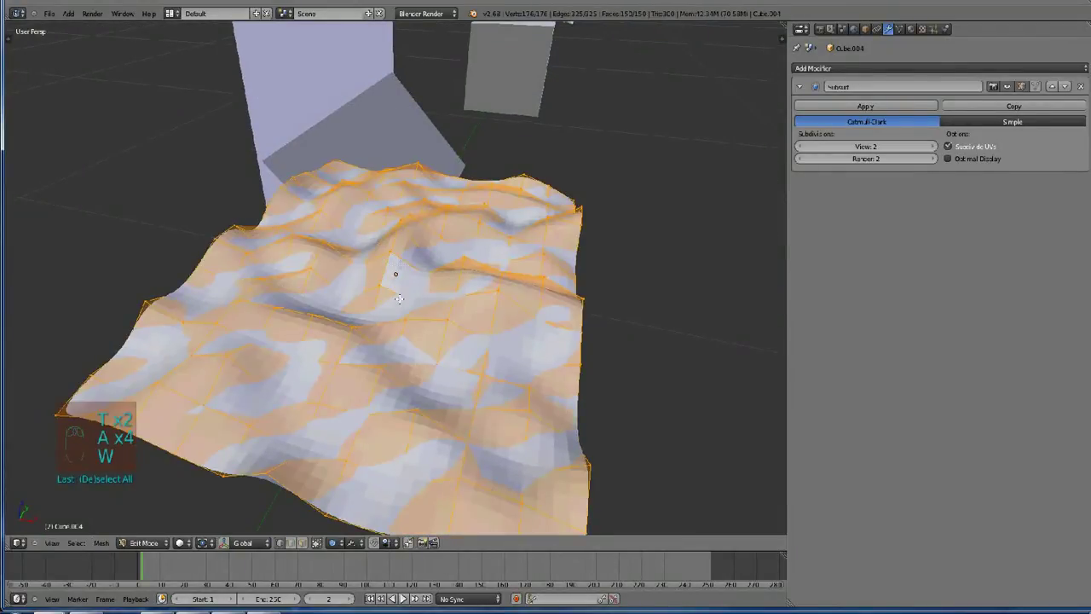
pyautogui.press('w')
pyautogui.click(398, 299)
pyautogui.press('Tab')
# Select the cube beside the two angled planes and frame it together with them.
pyautogui.rightClick(497, 109)
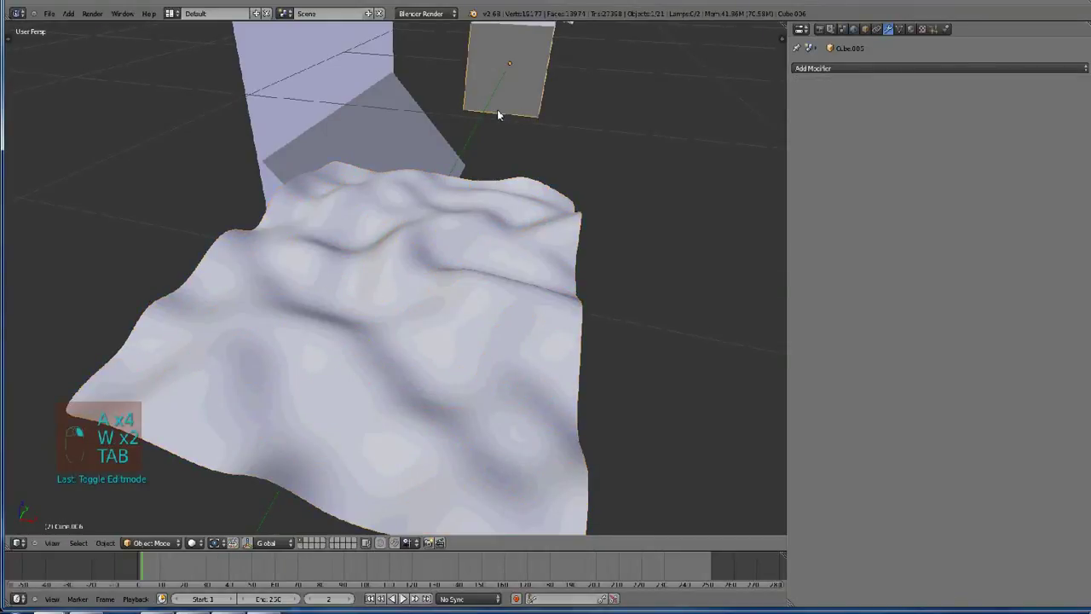
pyautogui.press('KP_Decimal')
pyautogui.scroll(-6, 498, 110)
pyautogui.moveTo(524, 196); pyautogui.dragTo(392, 225, button='middle')
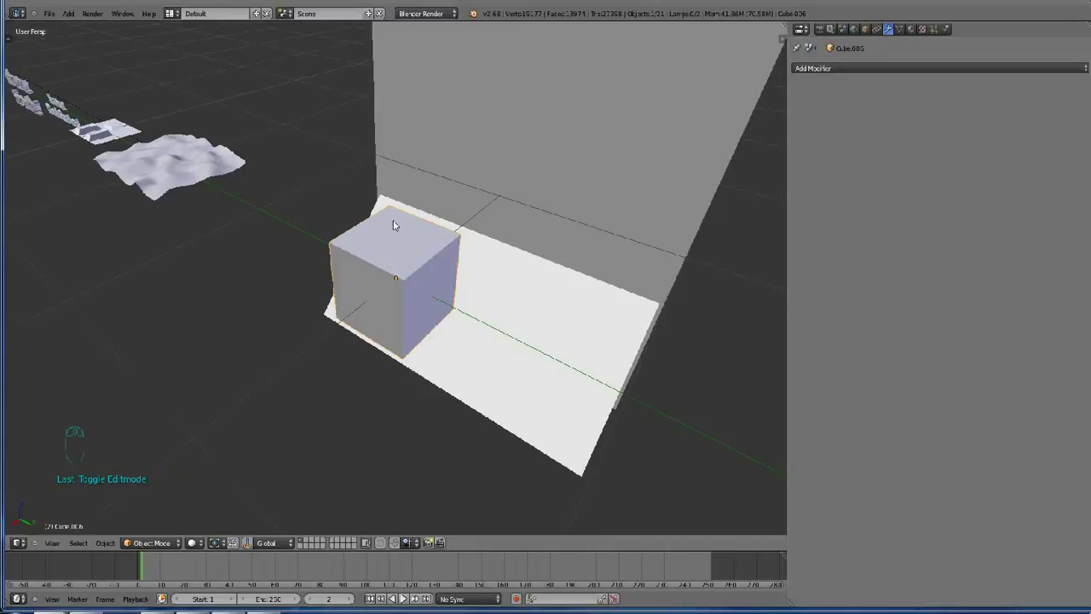
pyautogui.moveTo(446, 252)
pyautogui.mouseDown(button='middle')
pyautogui.moveTo(448, 273)
pyautogui.moveTo(425, 253)
pyautogui.mouseUp(button='middle')
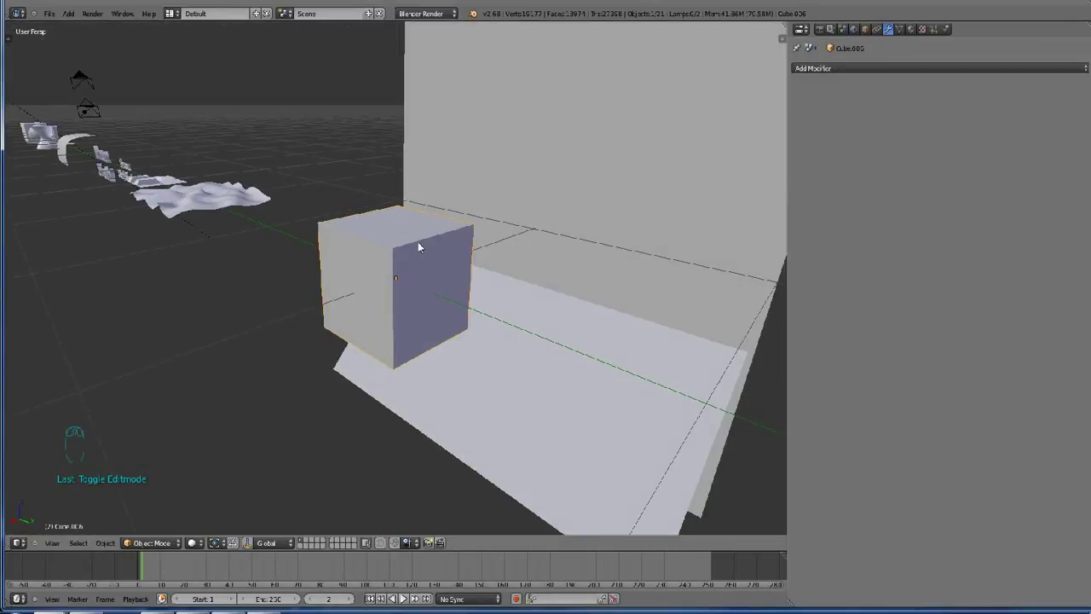
pyautogui.scroll(1, 418, 241)
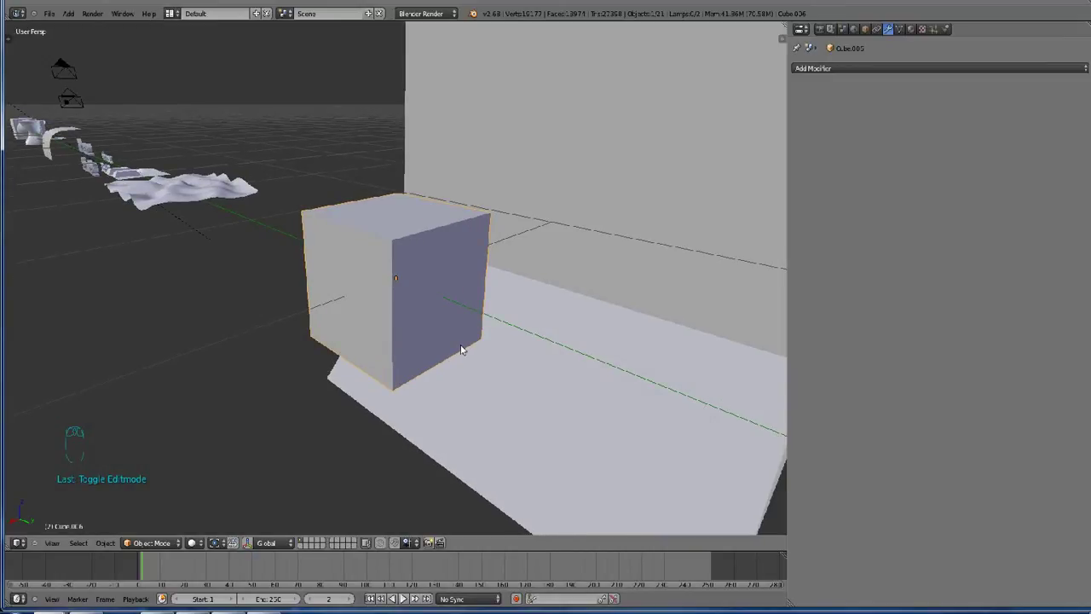
# Enable snapping in Object Mode and set the snap element to Face.
pyautogui.hotkey('ctrl', 'Tab')
pyautogui.hotkey('ctrl', 'Tab')
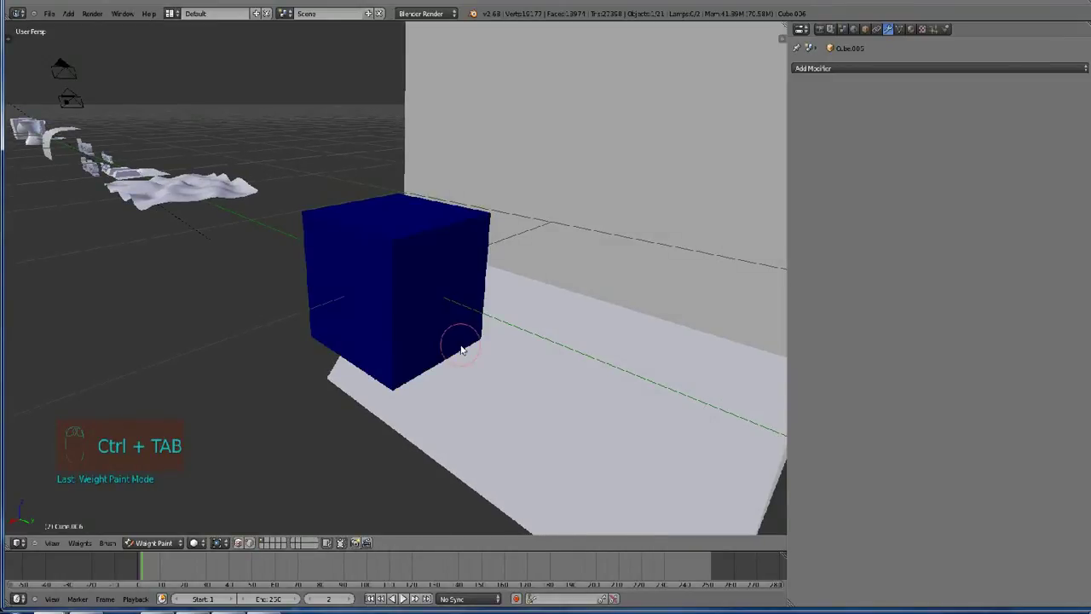
pyautogui.hotkey('shift', 'Tab')
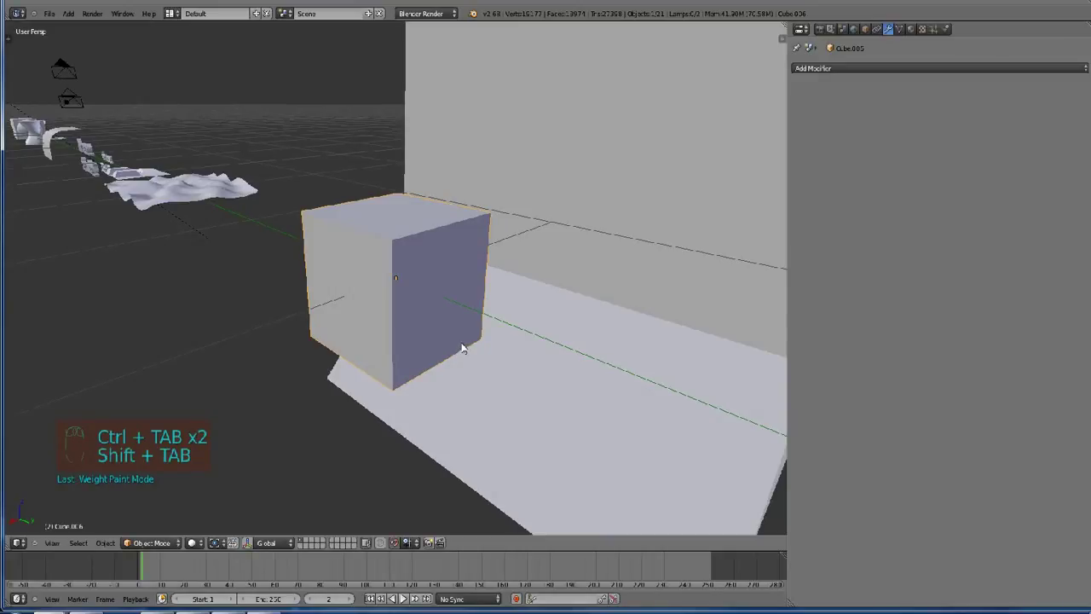
pyautogui.moveTo(409, 437); pyautogui.dragTo(421, 440, button='middle')
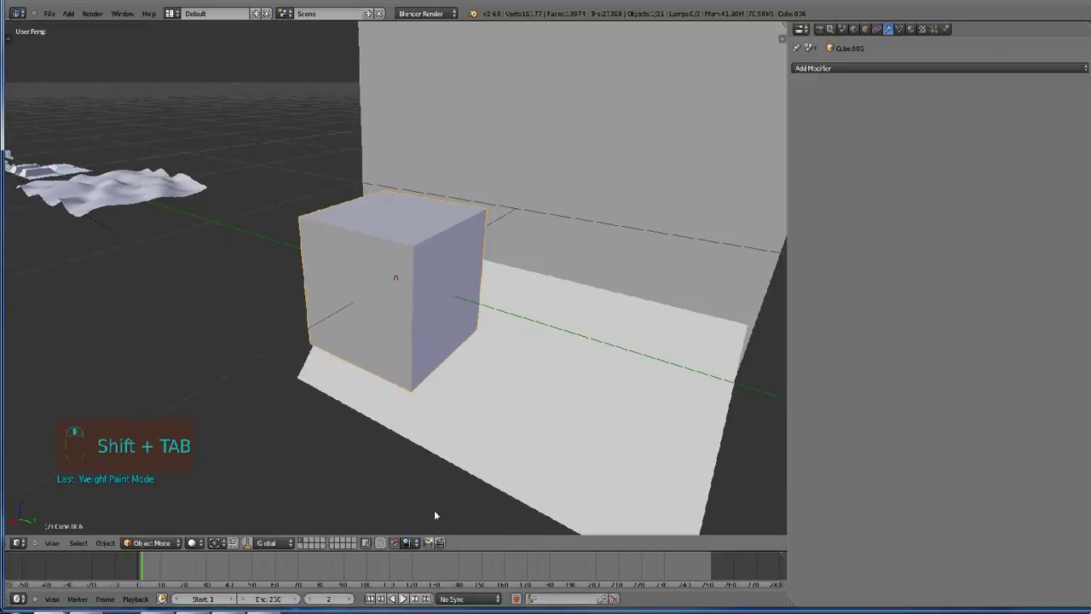
pyautogui.click(407, 543)
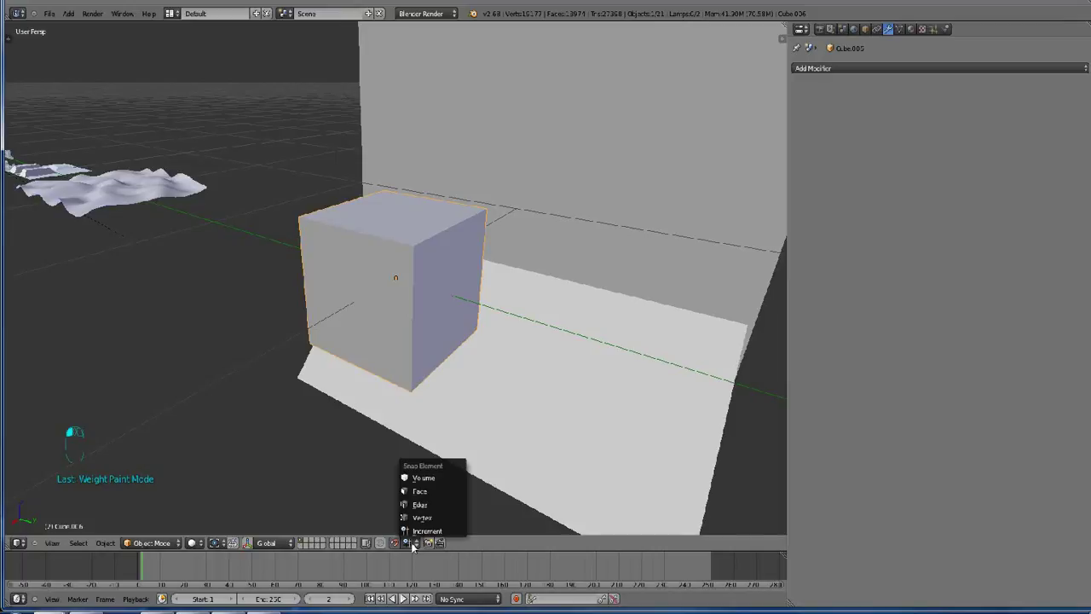
pyautogui.click(419, 491)
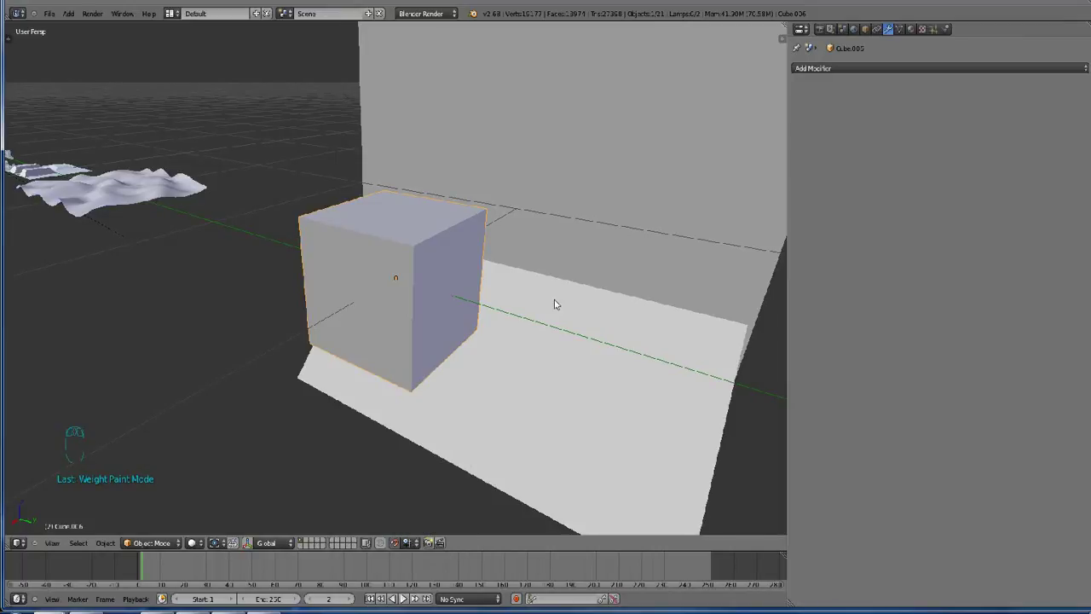
pyautogui.hotkey('ctrl', 'shift', 'Tab')
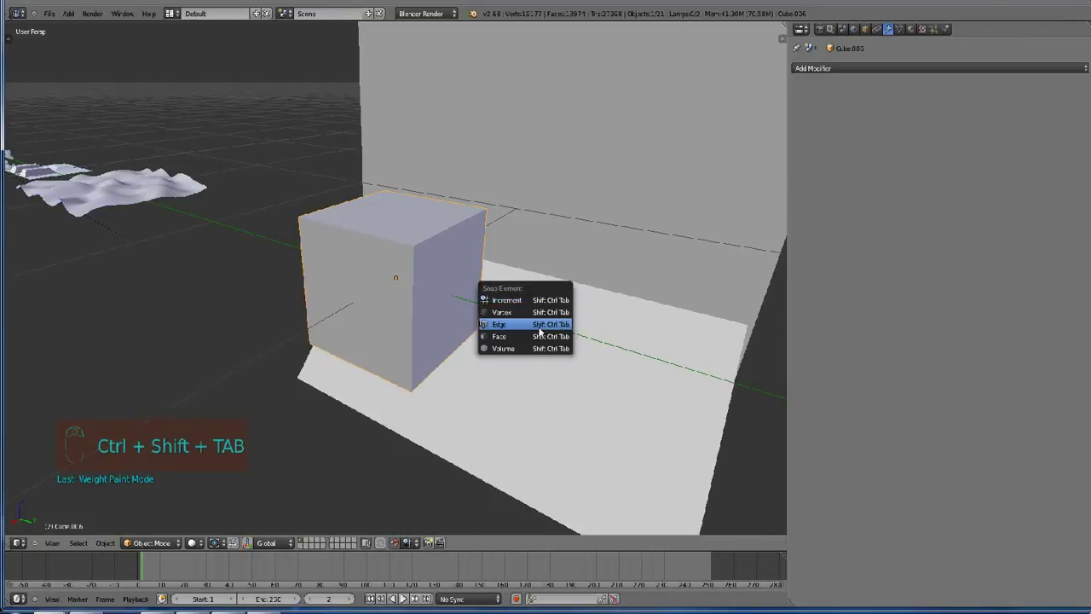
pyautogui.click(520, 334)
# Try moving the cube onto the sloped plane with face snapping.
pyautogui.keyDown('shift'); pyautogui.moveTo(522, 335); pyautogui.dragTo(447, 347, button='middle'); pyautogui.keyUp('shift')
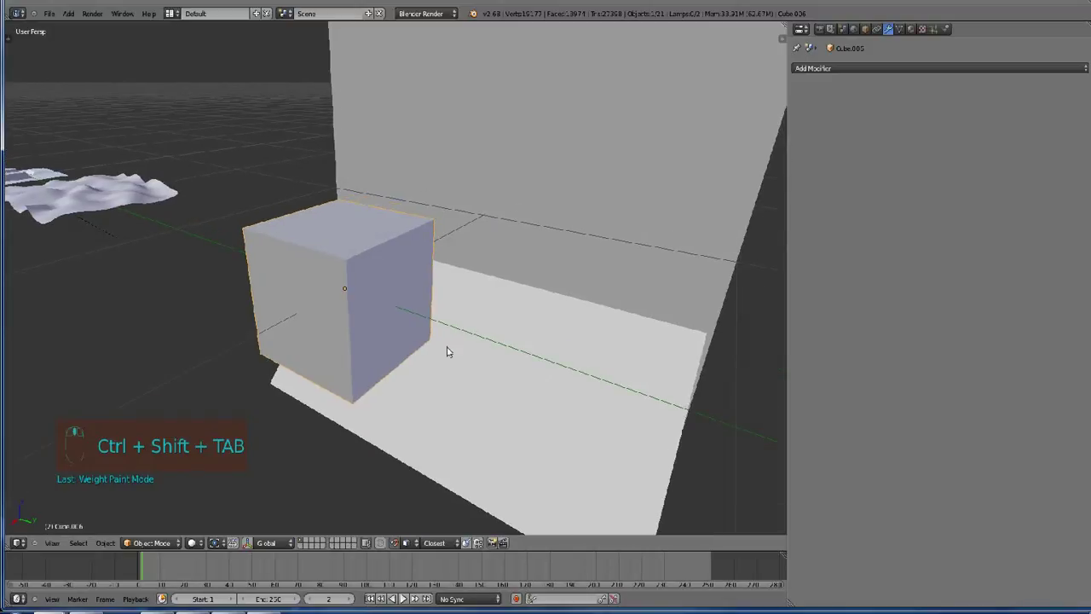
pyautogui.press('shift+super+Tab')
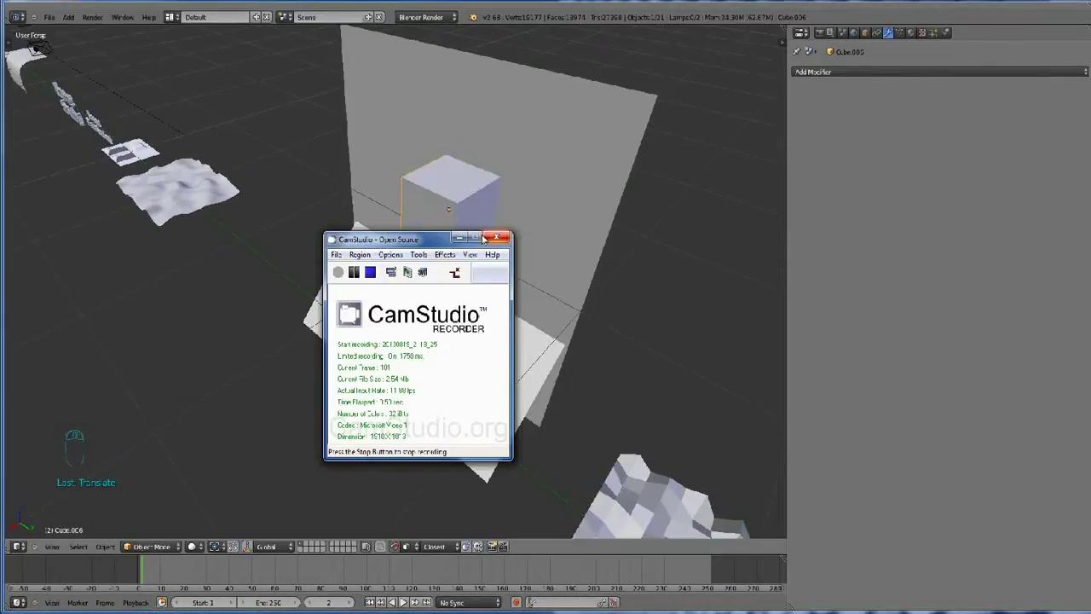
pyautogui.click(465, 242)
pyautogui.press('g')
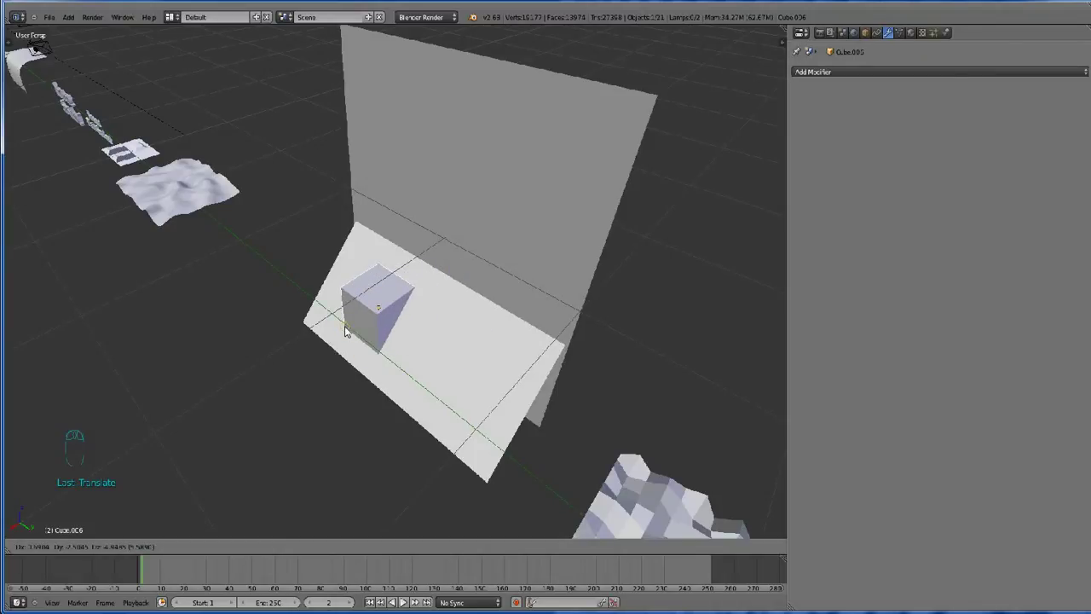
pyautogui.rightClick(412, 326)
# Select and frame the jagged terrain mesh beyond the planes, enter Edit Mode and select all its vertices.
pyautogui.scroll(-3, 412, 326)
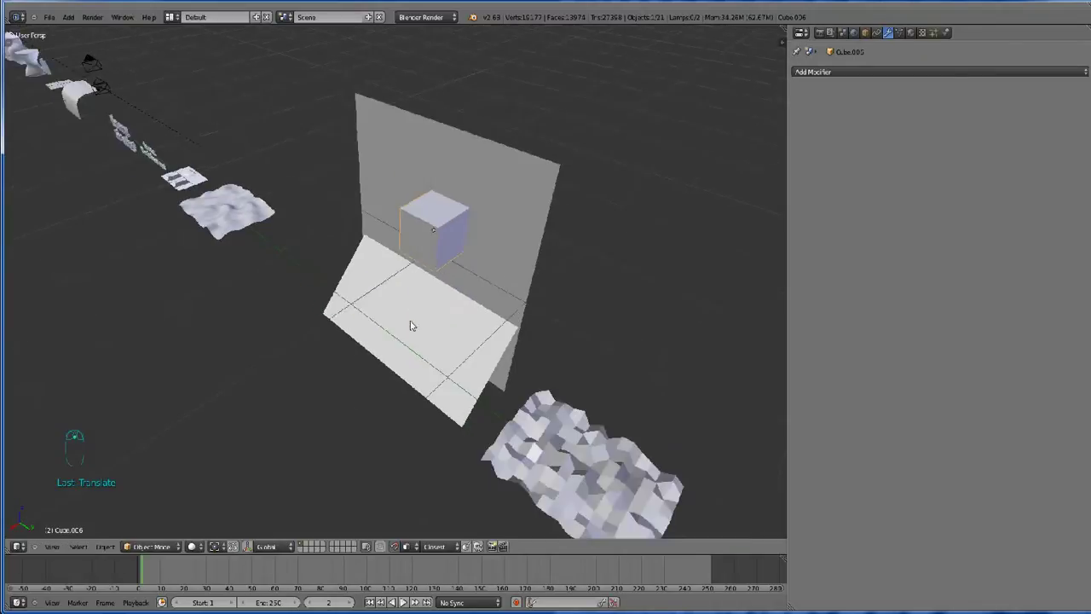
pyautogui.rightClick(528, 450)
pyautogui.press('KP_Decimal')
pyautogui.moveTo(529, 450); pyautogui.dragTo(389, 413, button='middle')
pyautogui.moveTo(397, 331); pyautogui.dragTo(572, 313, button='middle')
pyautogui.press('Tab')
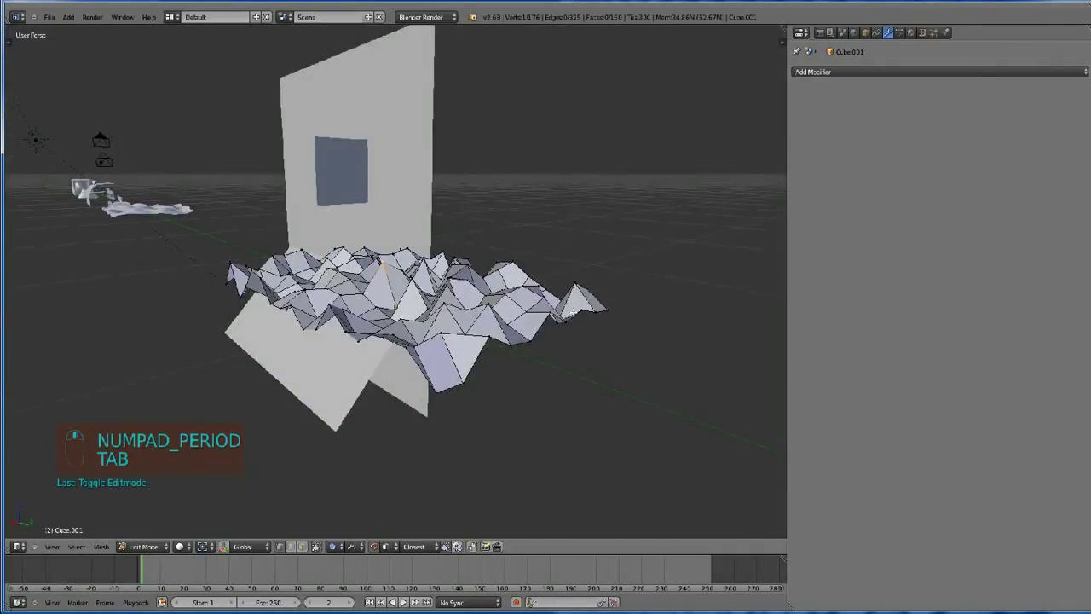
pyautogui.press('a')
pyautogui.press('a')
pyautogui.press('a')
pyautogui.press('a')
# Try scaling the selected terrain along Z and turn off proportional editing.
pyautogui.press('z')
pyautogui.press('z')
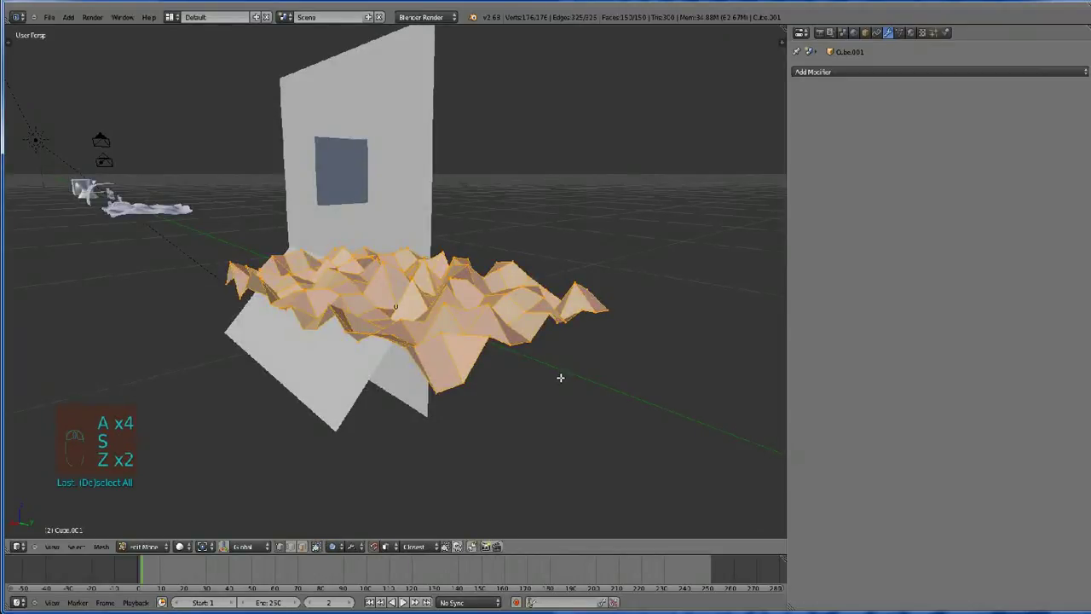
pyautogui.press('s')
pyautogui.press('o')
pyautogui.press('Escape')
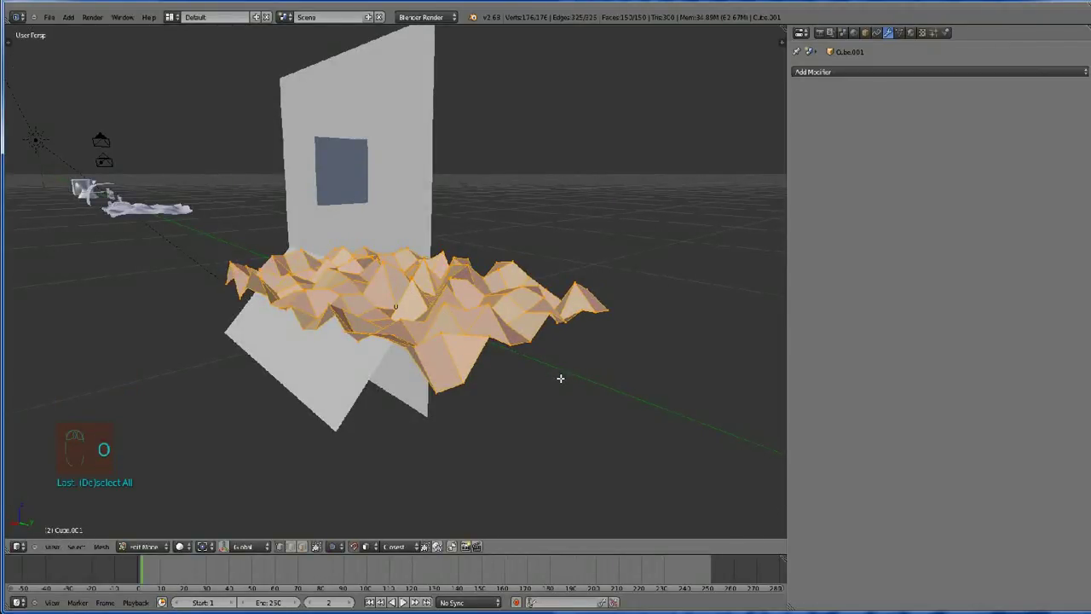
# Turn off snapping and set the snap element to Increment.
pyautogui.hotkey('shift', 'Tab')
pyautogui.moveTo(558, 378); pyautogui.dragTo(563, 395, button='middle')
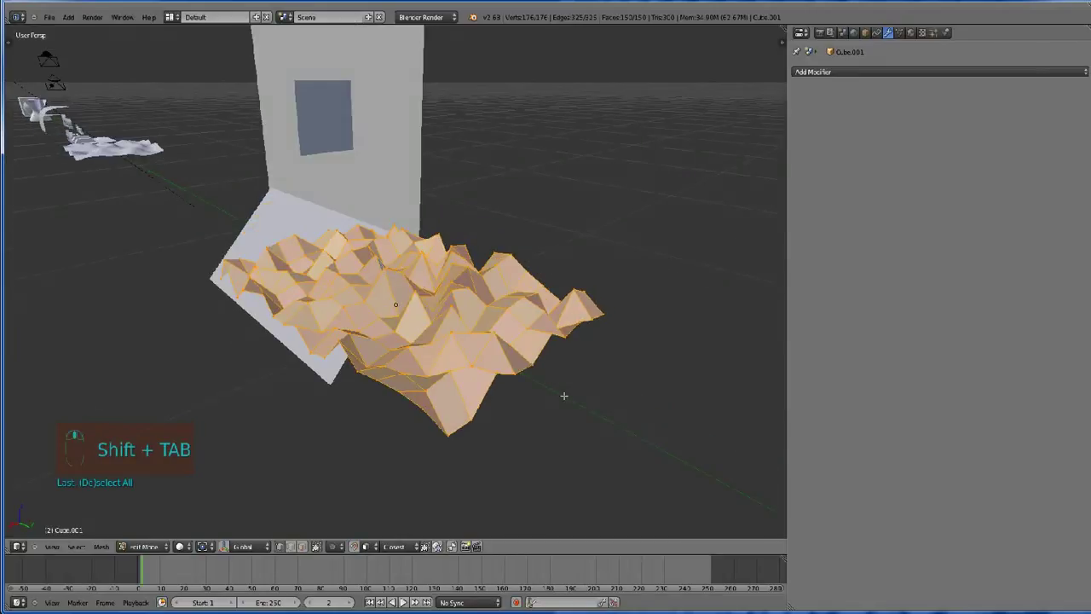
pyautogui.hotkey('ctrl', 'shift', 'Tab')
pyautogui.click(531, 360)
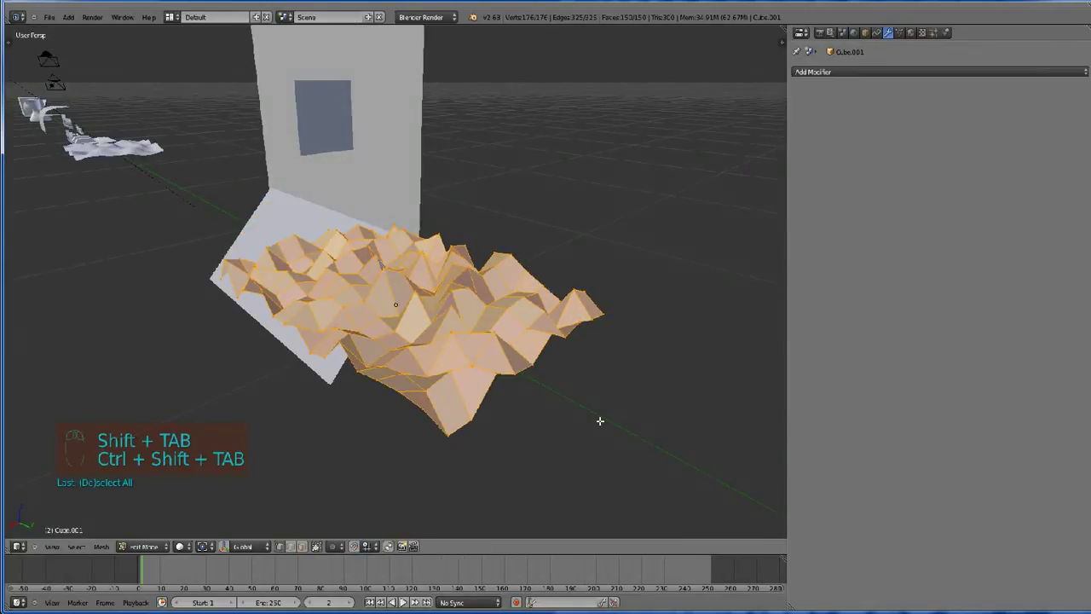
pyautogui.press('s')
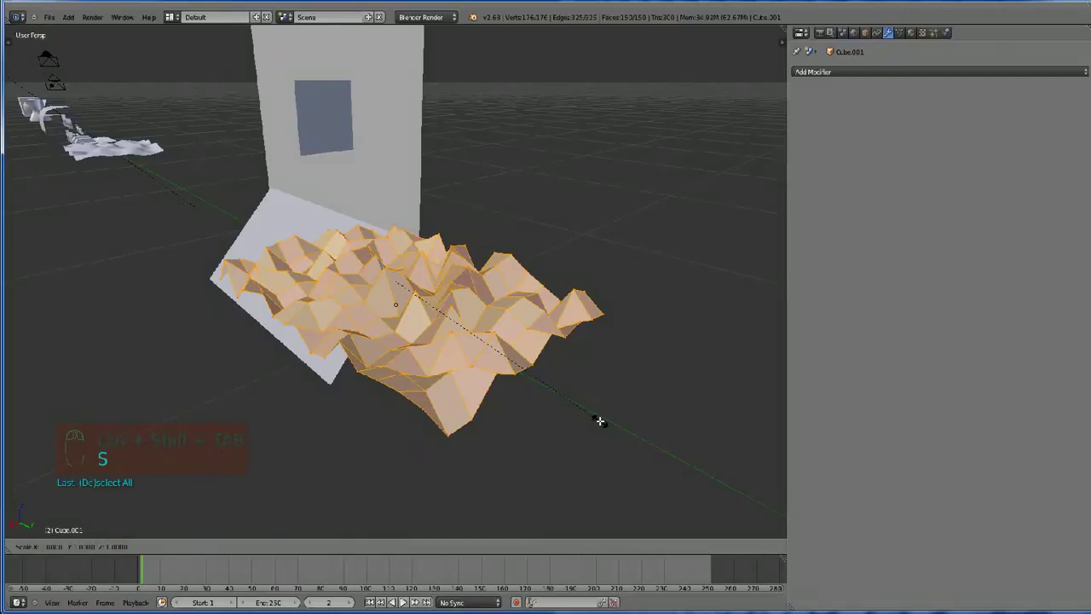
pyautogui.press('z')
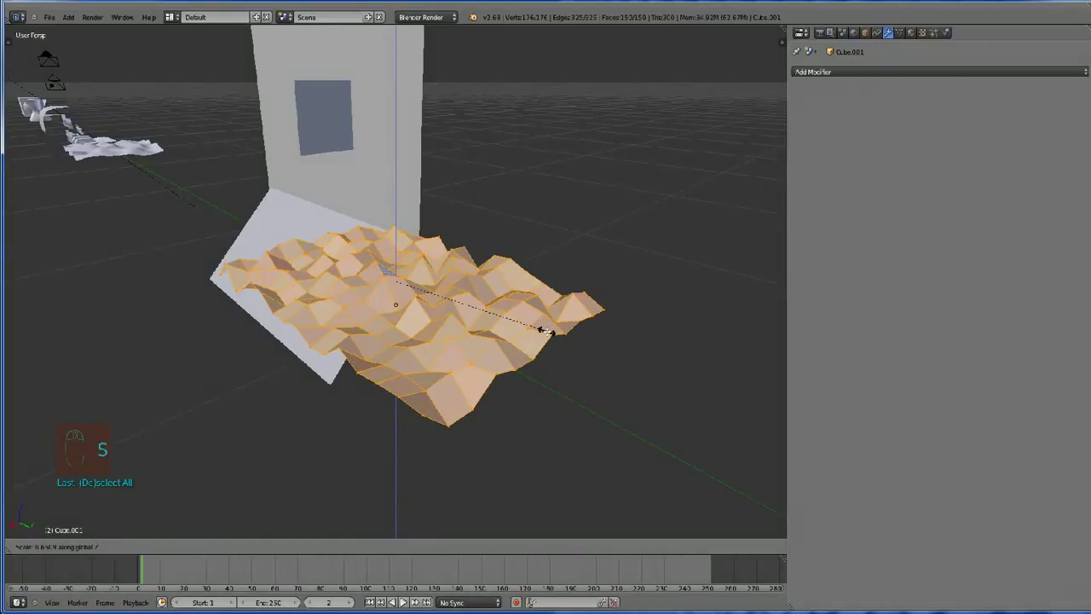
pyautogui.rightClick(544, 330)
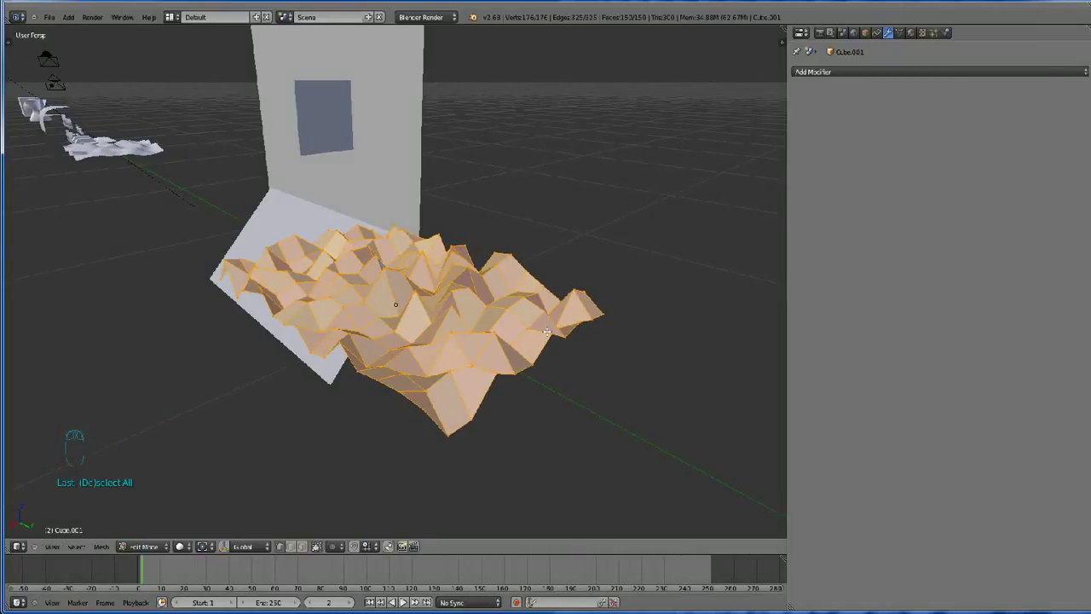
# Flatten the selected terrain by scaling it to 0 along Z, and undo the scaling.
pyautogui.press('s')
pyautogui.write('z')
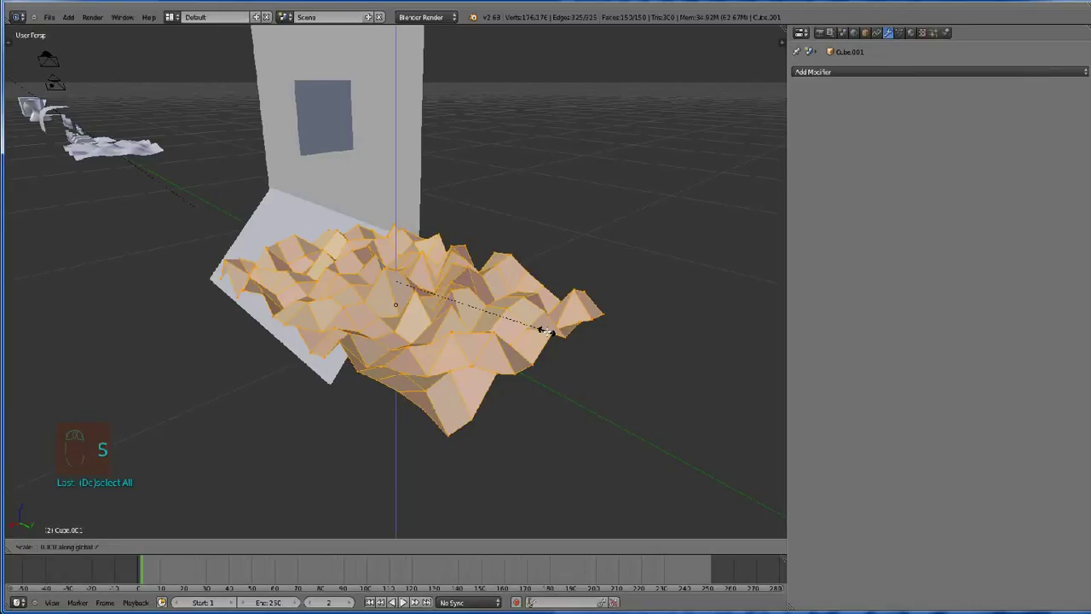
pyautogui.write('0')
pyautogui.press('Return')
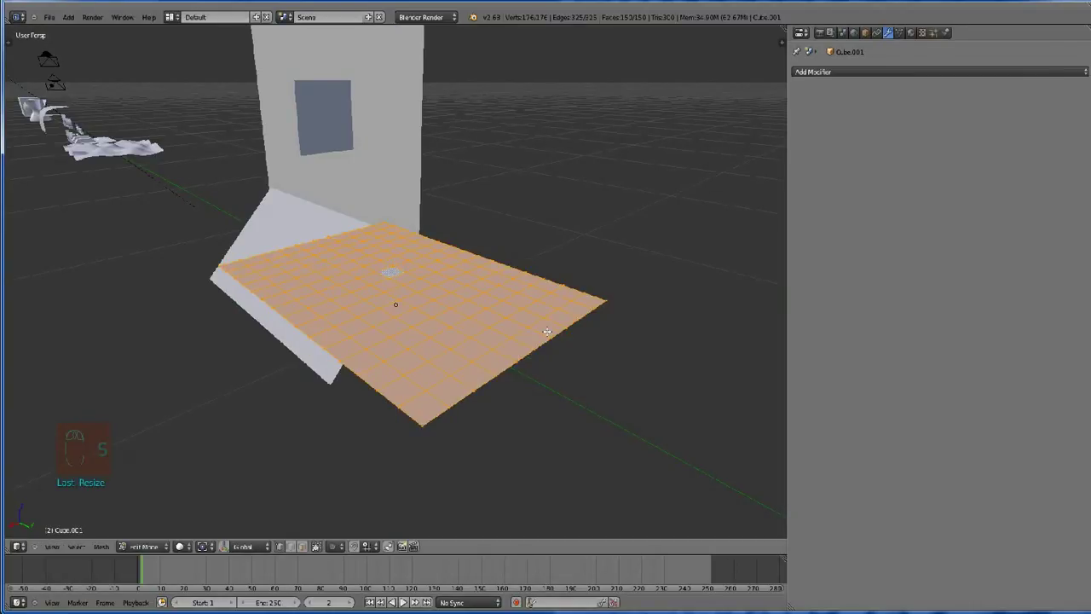
pyautogui.hotkey('ctrl', 'z')
# Flatten the terrain again with a Z scale of 0 and inspect the flat plane in Object Mode.
pyautogui.write('sz0')
pyautogui.press('Return')
pyautogui.scroll(-10, 377, 312)
pyautogui.moveTo(382, 315); pyautogui.dragTo(431, 342, button='middle')
pyautogui.scroll(5, 431, 342)
pyautogui.scroll(3, 606, 380)
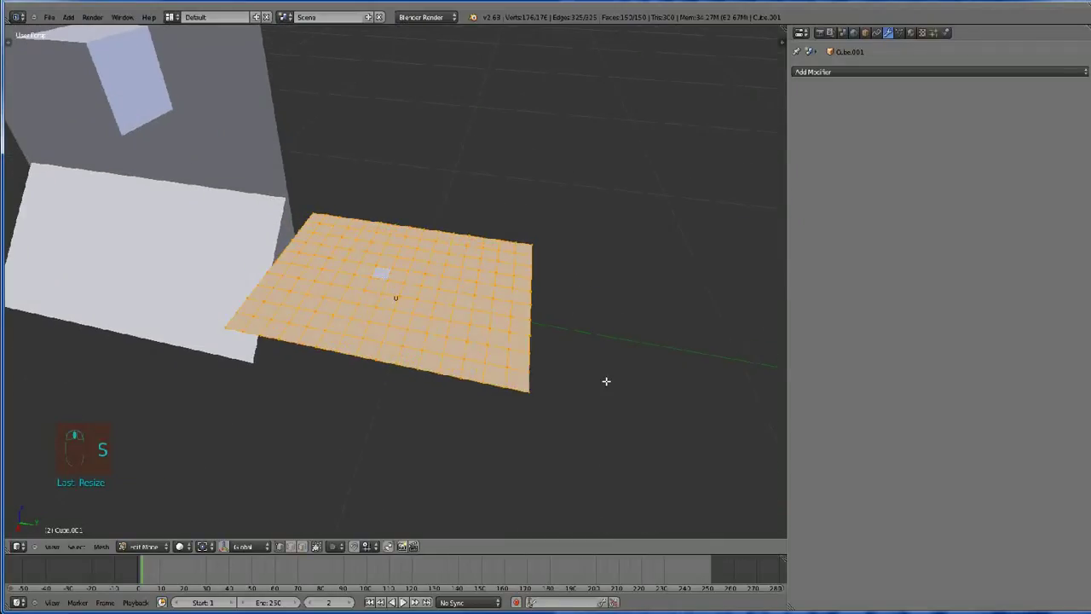
pyautogui.press('Tab')
pyautogui.scroll(-2, 628, 366)
pyautogui.moveTo(628, 366); pyautogui.dragTo(555, 387, button='middle')
pyautogui.scroll(5, 499, 279)
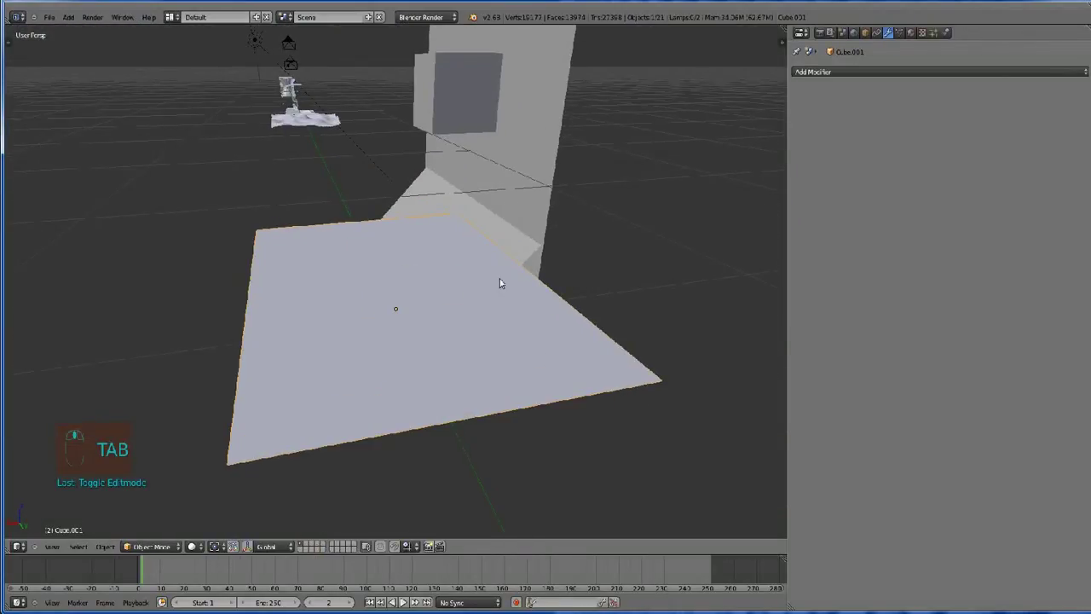
# Return to Edit Mode and undo the Z flattening of the terrain.
pyautogui.press('Tab')
pyautogui.scroll(-4, 498, 278)
pyautogui.hotkey('ctrl', 'z')
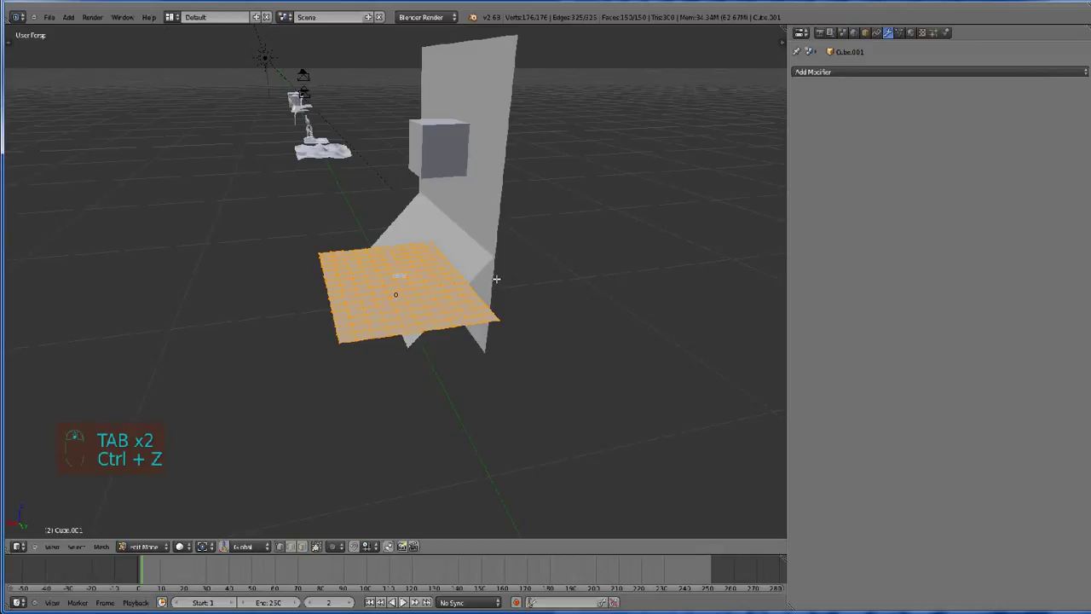
pyautogui.hotkey('ctrl', 'z')
# Rotate the terrain vertices so the mesh stands upright and flatten it with a Y scale of 0.
pyautogui.press('r')
pyautogui.press('Return')
pyautogui.press('s')
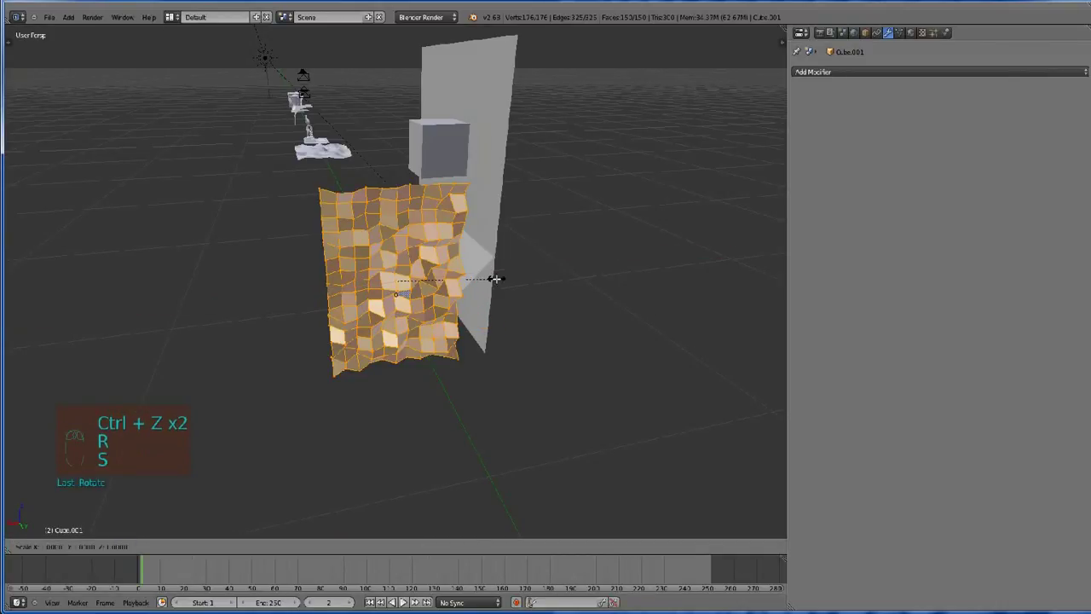
pyautogui.press('y')
pyautogui.press('0')
pyautogui.press('Return')
# Leave Edit Mode and rotate the flattened plane 90 degrees about X so it lies level.
pyautogui.press('Tab')
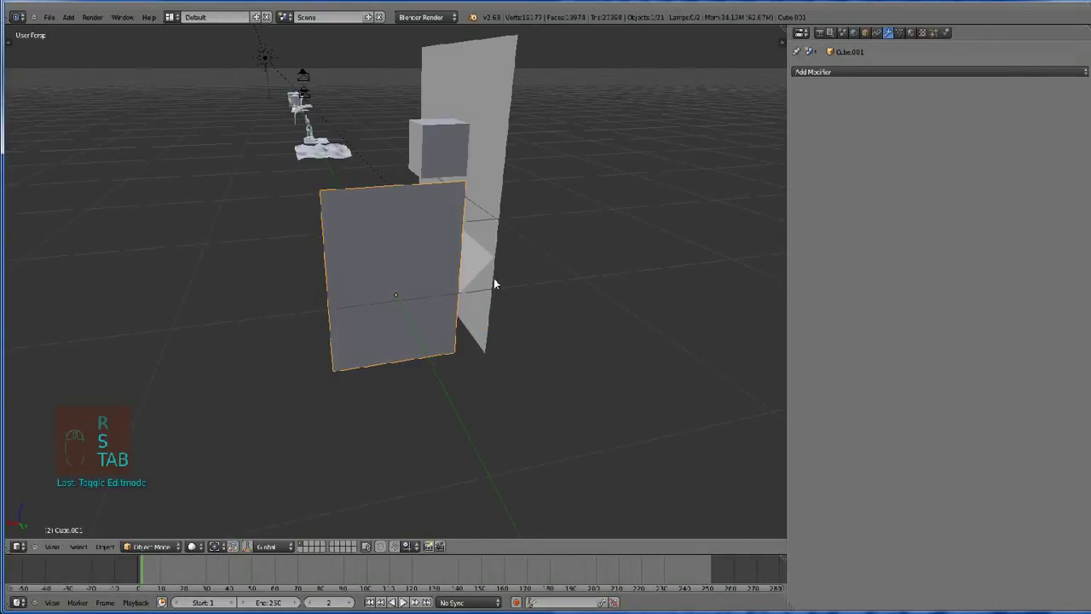
pyautogui.moveTo(493, 278); pyautogui.dragTo(558, 312, button='middle')
pyautogui.write('rx90')
pyautogui.press('Return')
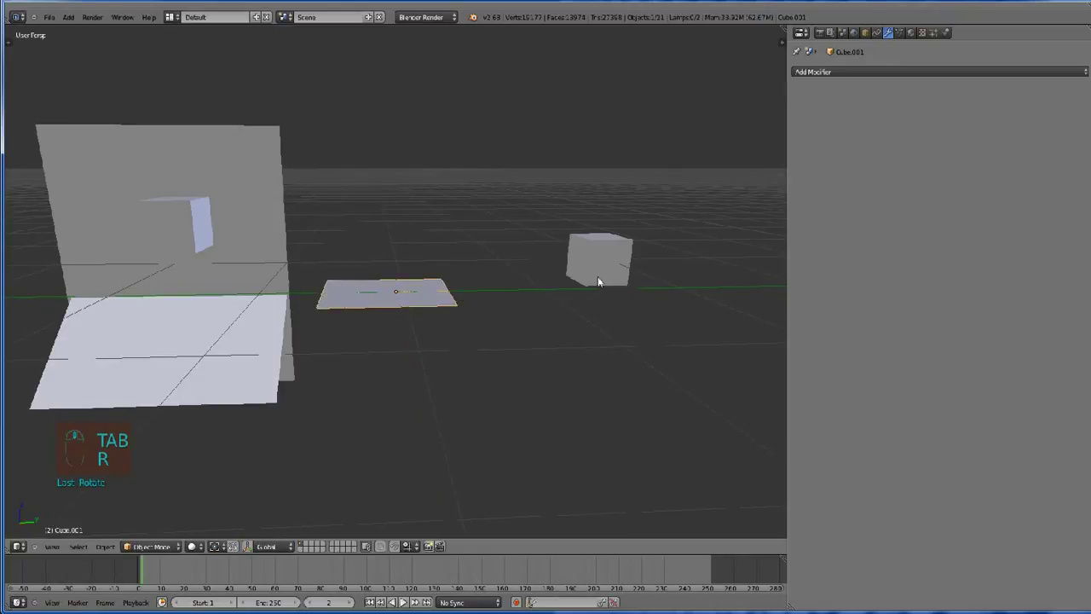
# Select the separate cube beyond the flattened plane and frame it in the view.
pyautogui.rightClick(598, 278)
pyautogui.scroll(-3, 596, 279)
pyautogui.moveTo(595, 279); pyautogui.dragTo(569, 308, button='middle')
pyautogui.press('KP_Decimal')
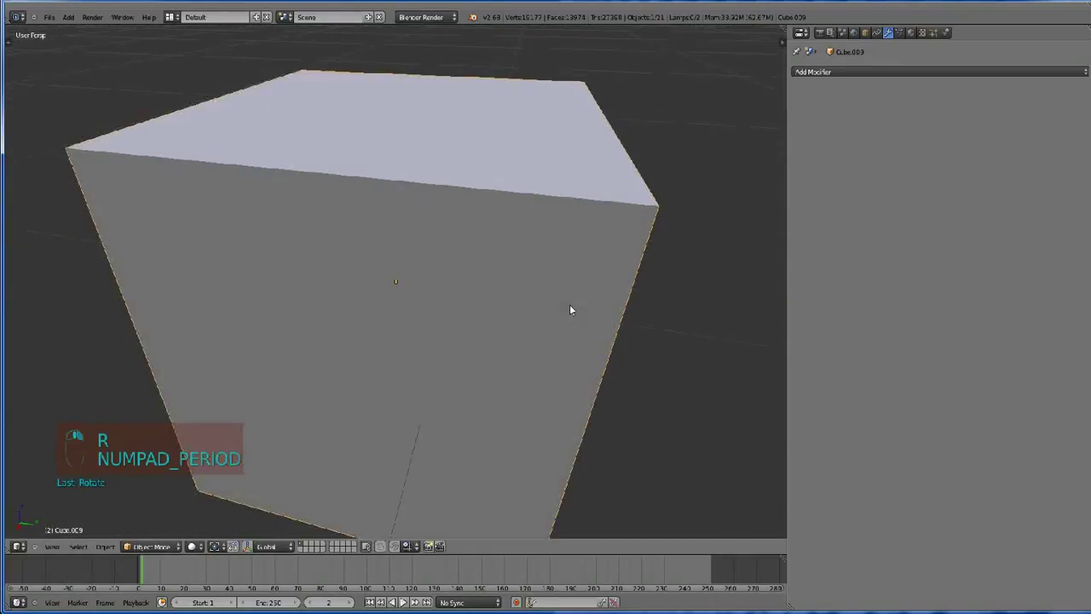
pyautogui.scroll(-6, 569, 305)
pyautogui.moveTo(519, 370); pyautogui.dragTo(557, 383, button='middle')
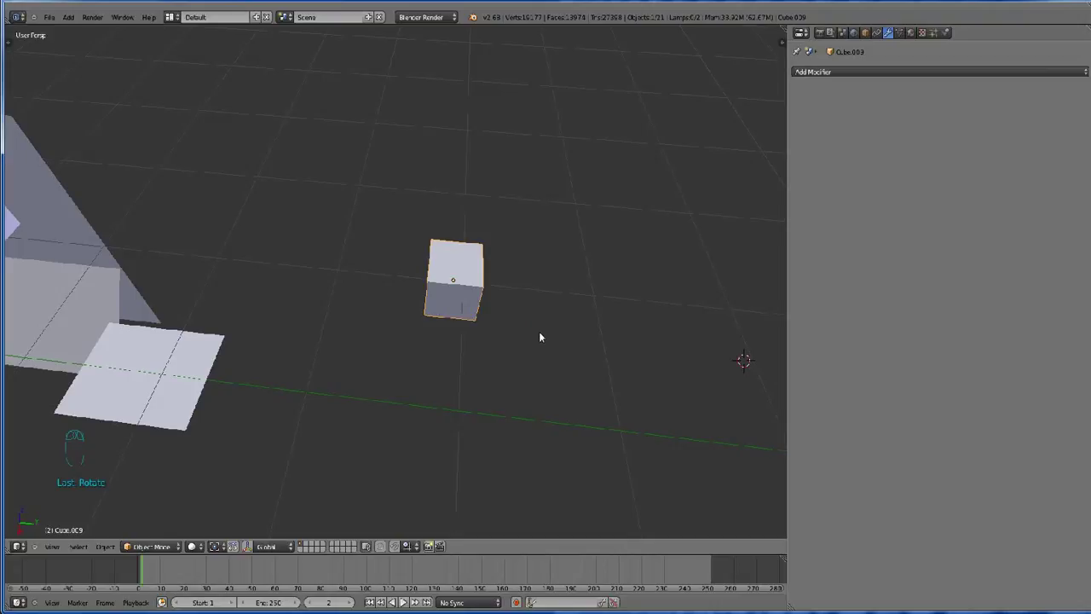
# Move the cube along Y and along X onto the green axis line next to the flattened plane.
pyautogui.press('a')
pyautogui.press('g')
pyautogui.press('x')
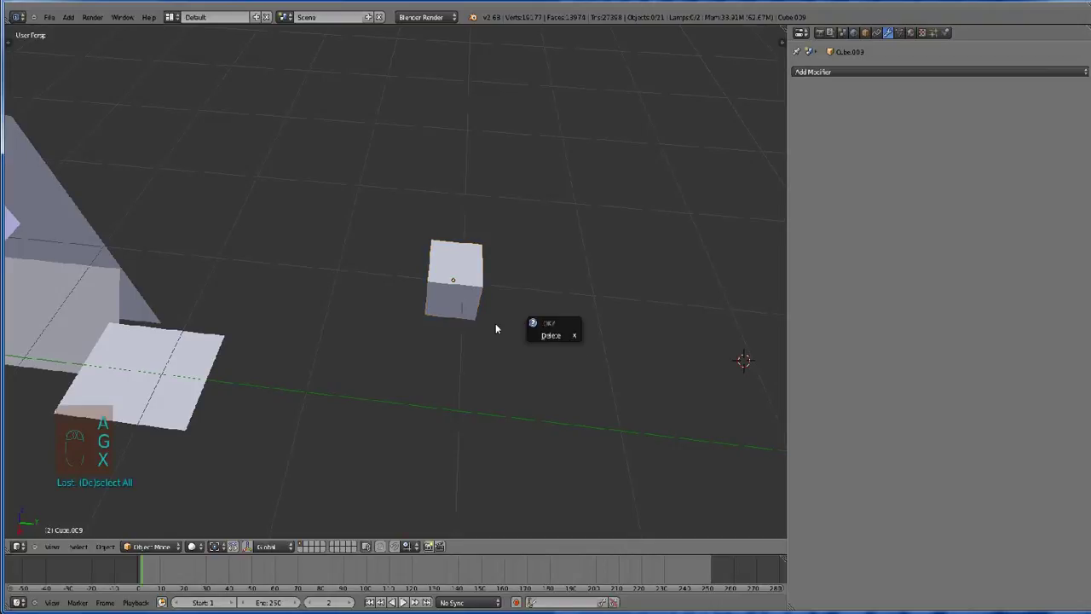
pyautogui.press('g')
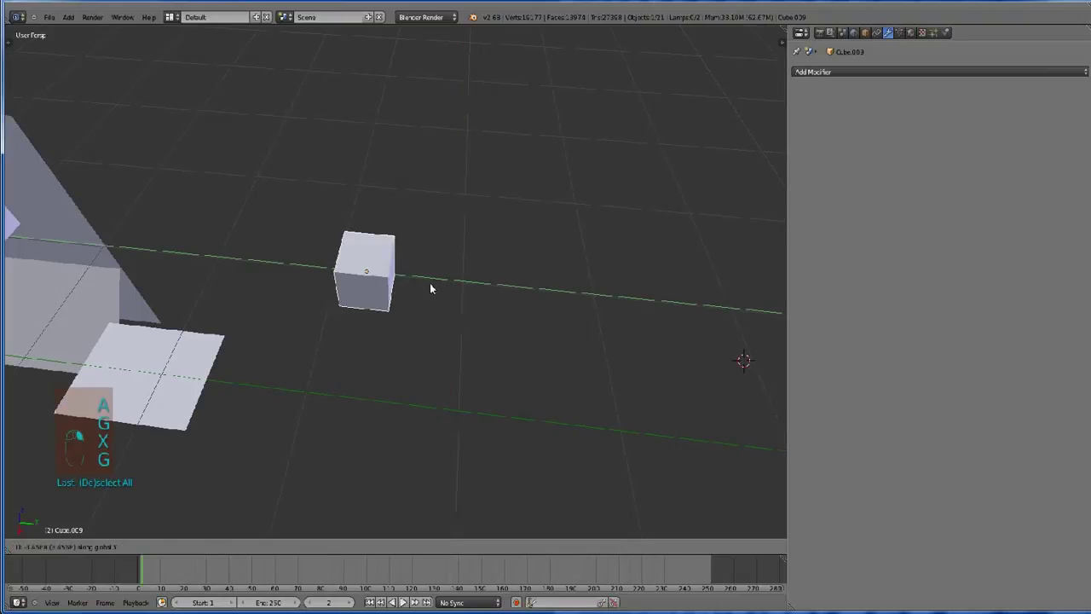
pyautogui.click(399, 288)
pyautogui.press('g')
pyautogui.click(372, 397)
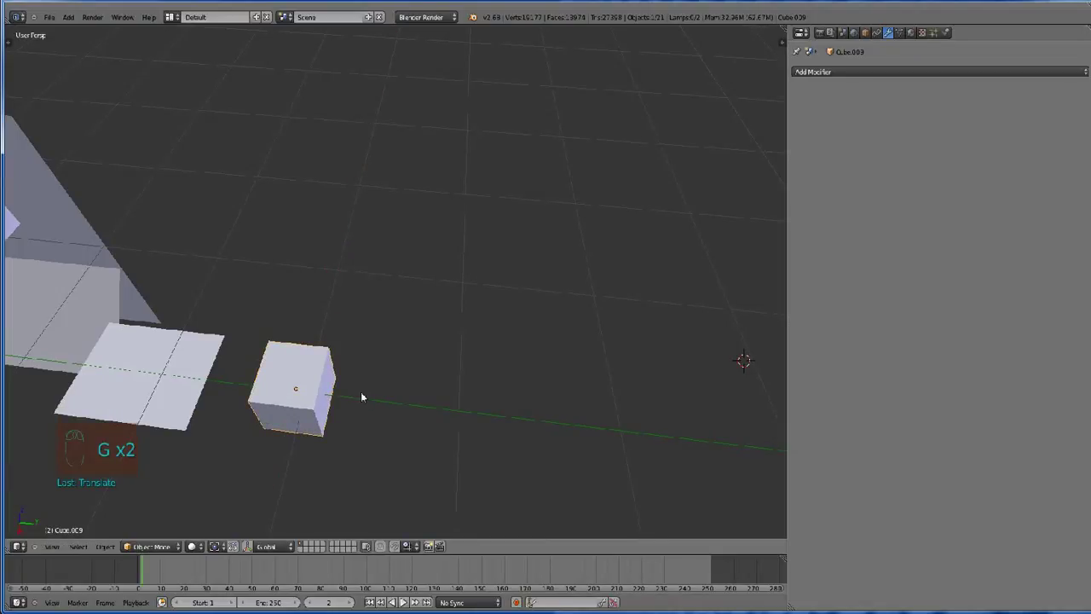
# Try moving the cube across the ground with the Z axis locked.
pyautogui.press('g')
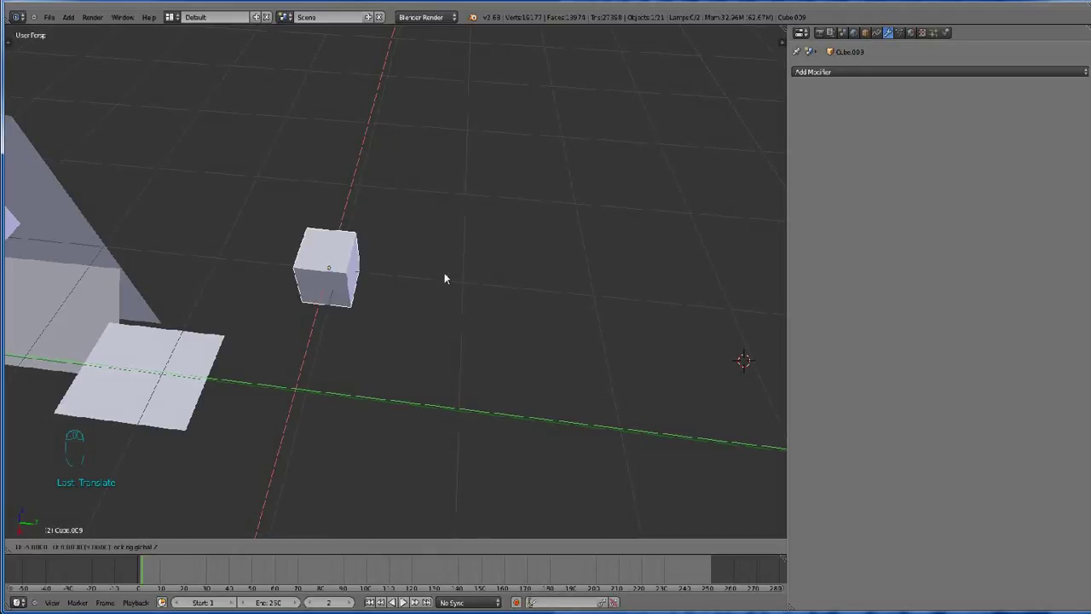
pyautogui.rightClick(512, 302)
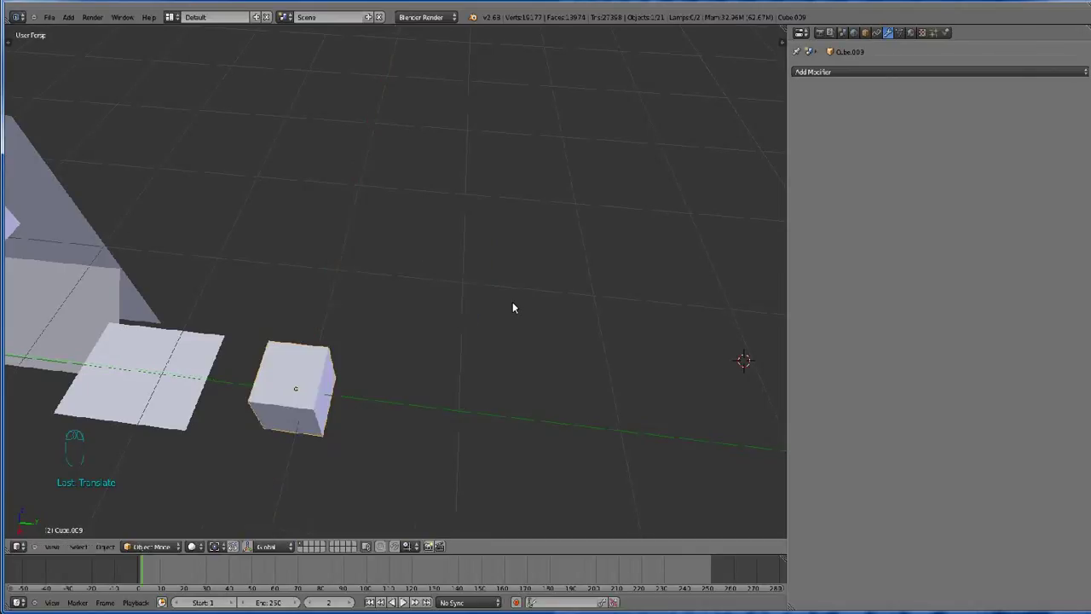
pyautogui.scroll(-4, 499, 298)
pyautogui.scroll(4, 484, 297)
pyautogui.moveTo(496, 302); pyautogui.dragTo(455, 297, button='middle')
# Move the cube across the ground with the Z axis locked and bring it back beside the flattened plane.
pyautogui.press('g')
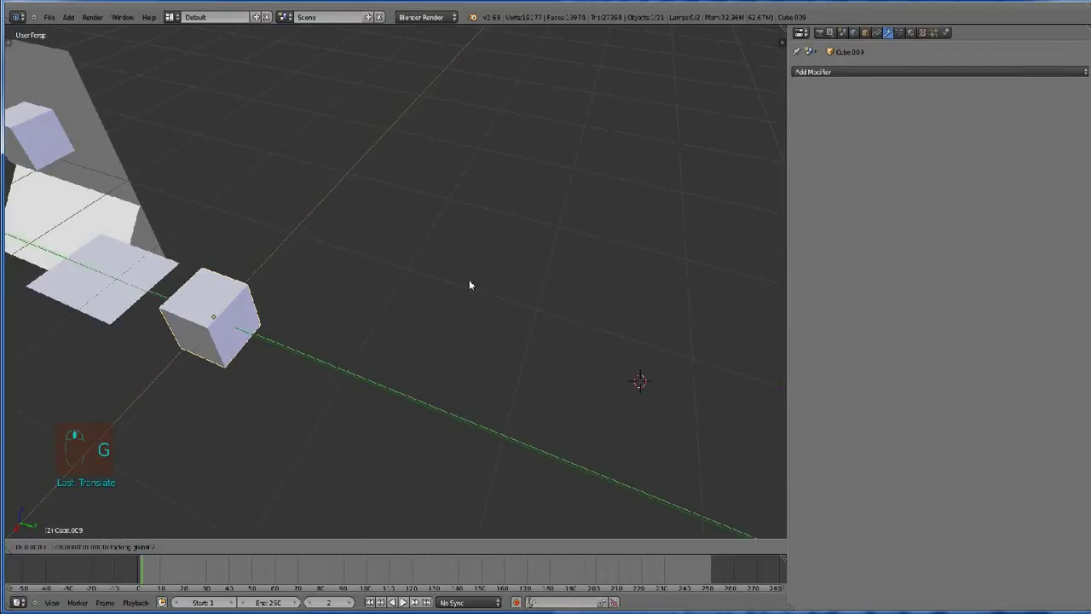
pyautogui.click(623, 271)
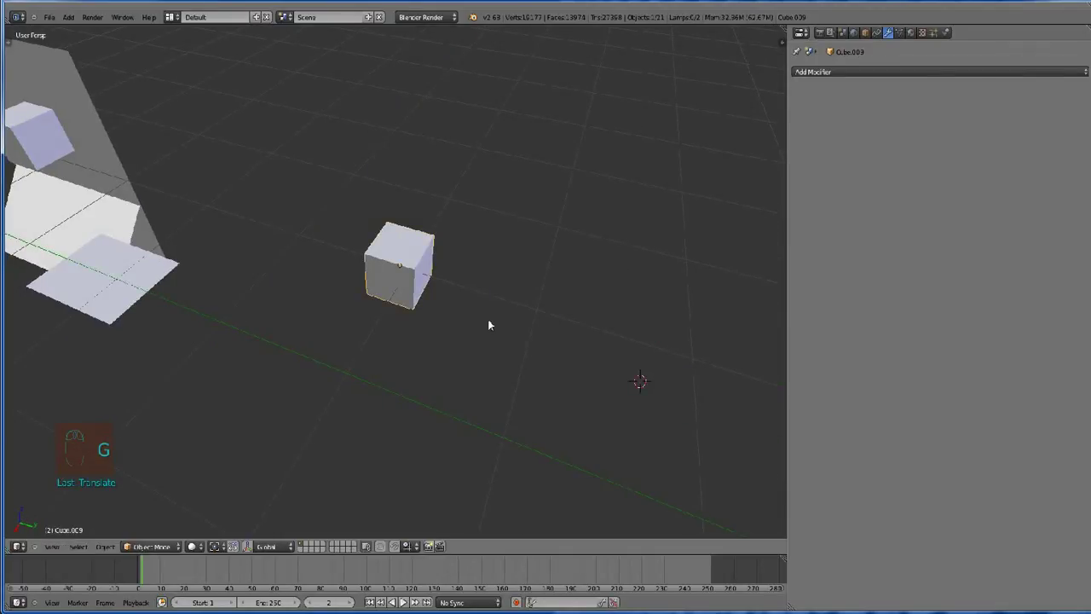
pyautogui.press('g')
pyautogui.click(271, 343)
pyautogui.scroll(-4, 399, 375)
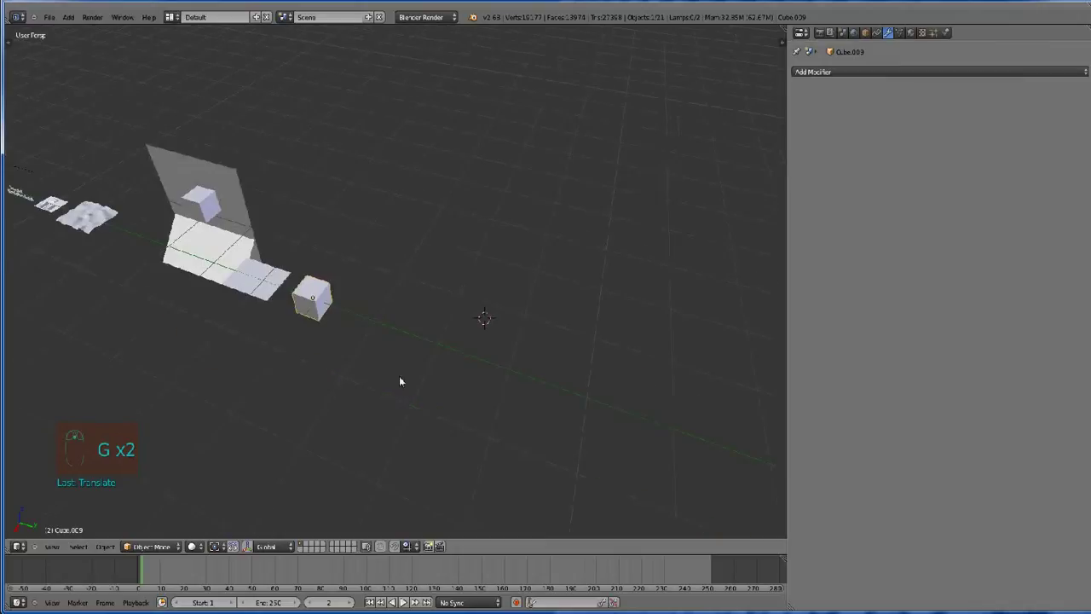
# Place the 3D cursor near the green axis line beside the cube and check its position from several angles.
pyautogui.scroll(4, 398, 376)
pyautogui.scroll(3, 398, 374)
pyautogui.moveTo(398, 373); pyautogui.dragTo(419, 367, button='middle')
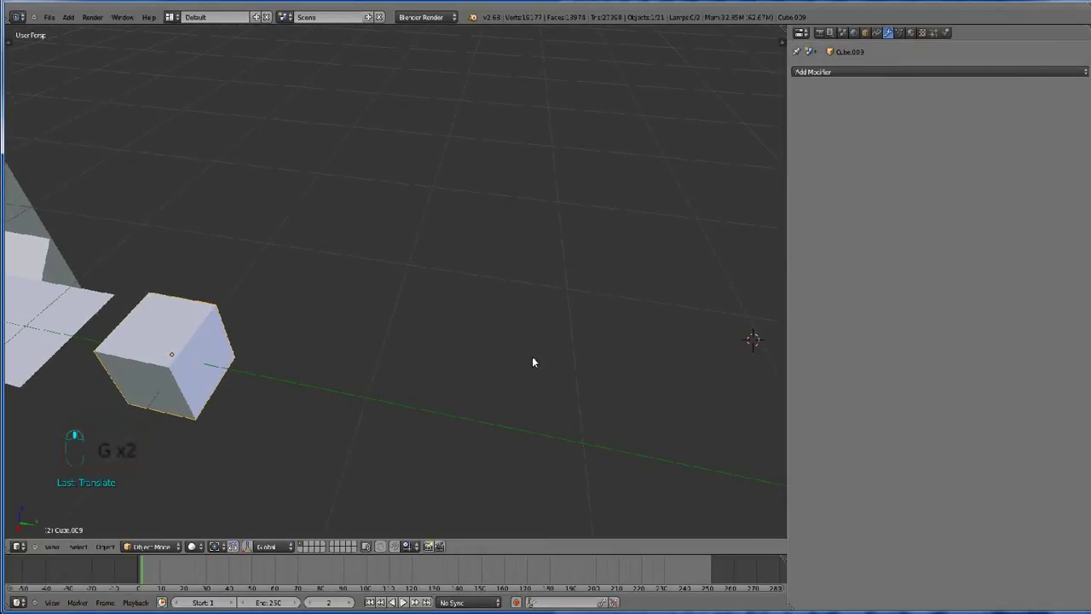
pyautogui.scroll(-3, 587, 355)
pyautogui.moveTo(587, 359); pyautogui.dragTo(229, 282, button='middle')
pyautogui.scroll(6, 423, 378)
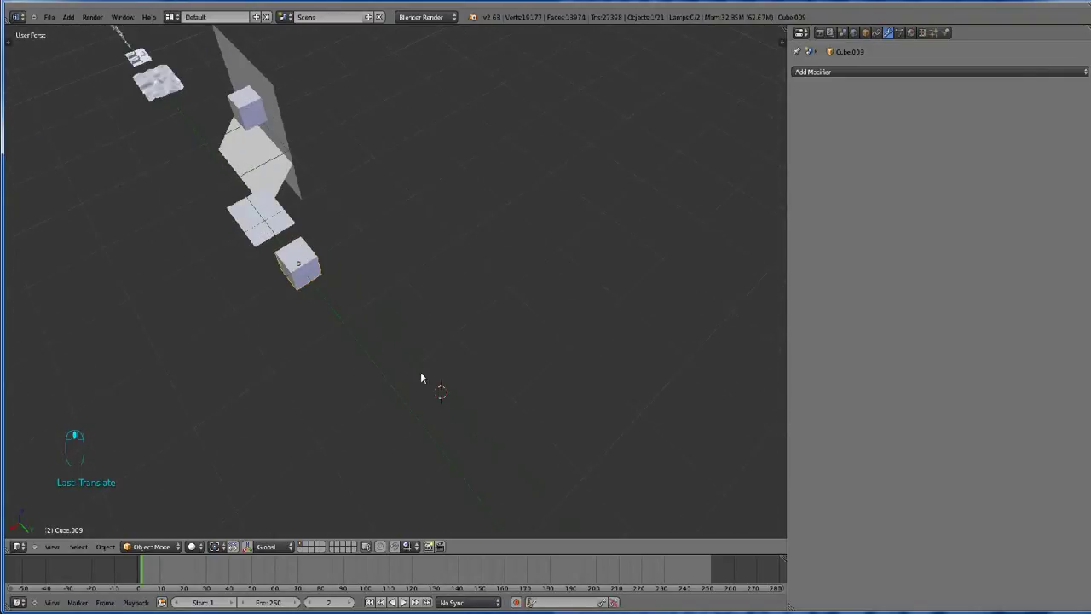
pyautogui.moveTo(543, 400); pyautogui.dragTo(417, 351, button='middle')
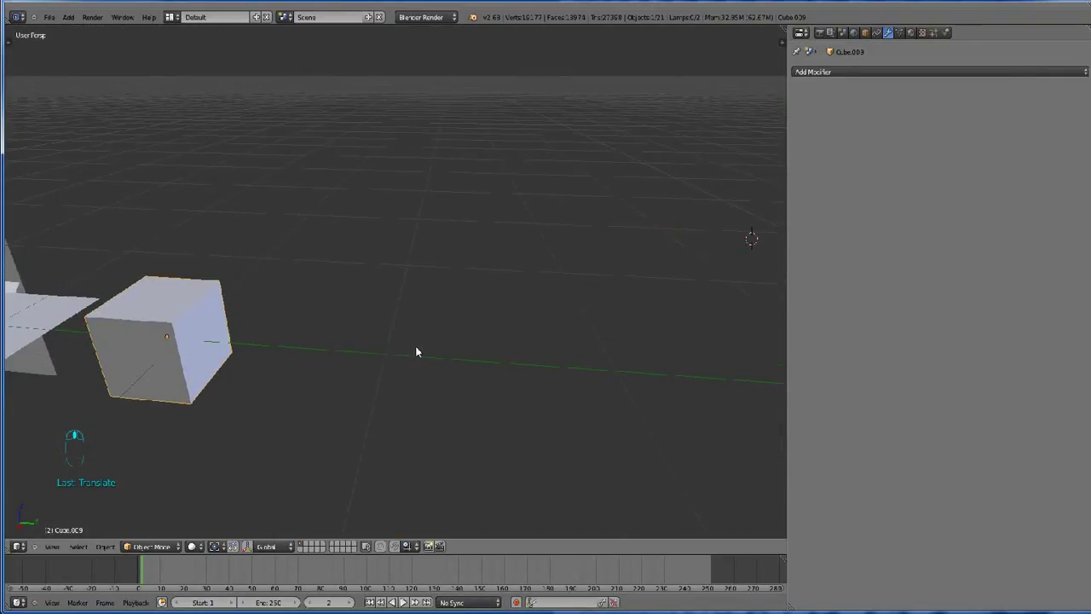
pyautogui.click(401, 359)
pyautogui.moveTo(367, 355); pyautogui.dragTo(469, 283, button='middle')
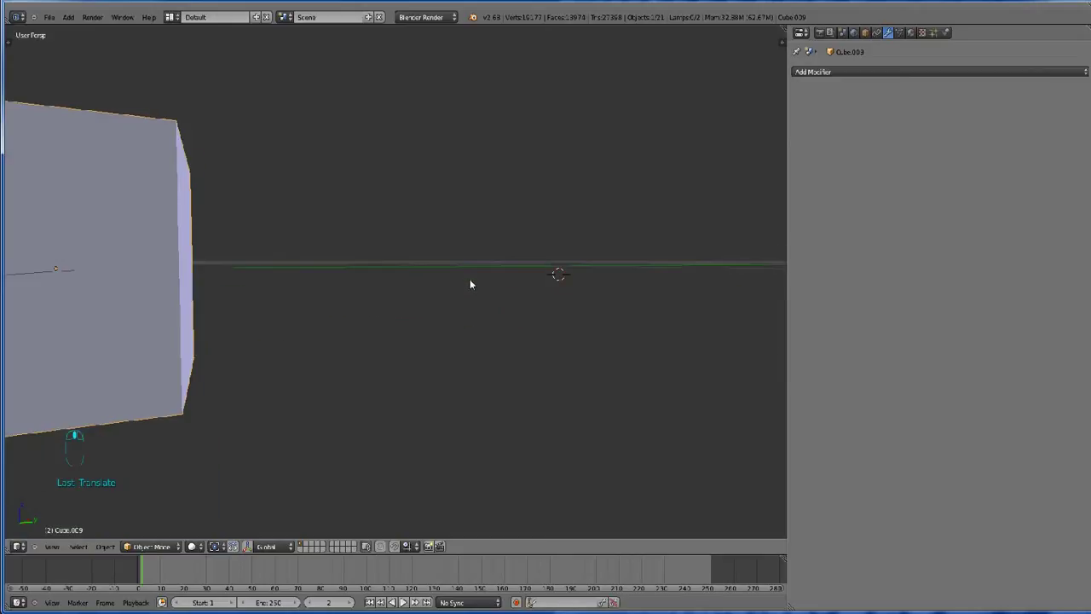
pyautogui.moveTo(560, 271); pyautogui.dragTo(438, 507, button='middle')
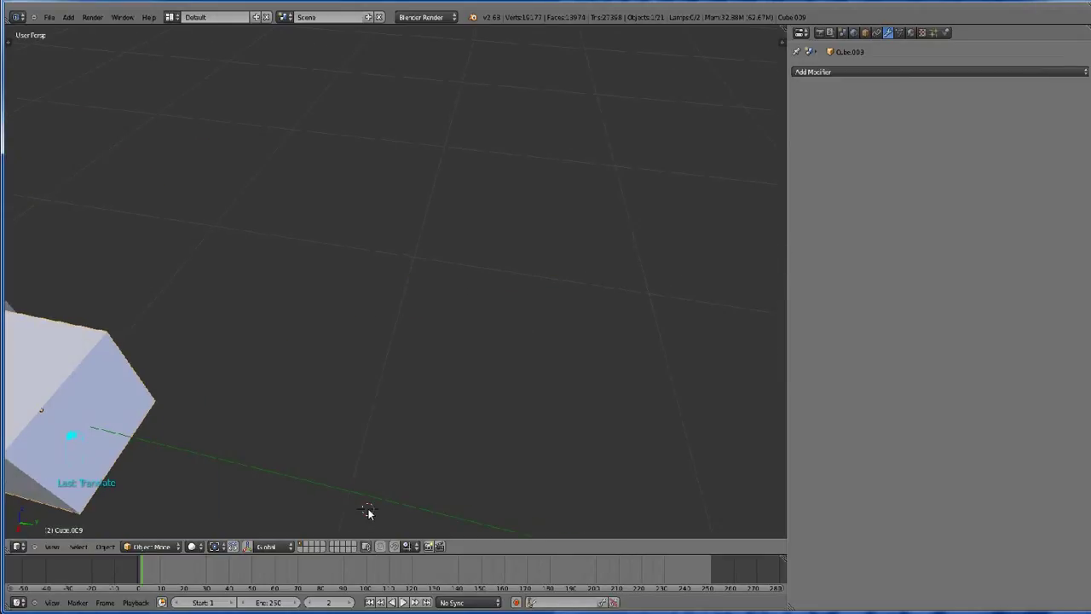
# Snap the 3D cursor to the grid.
pyautogui.hotkey('shift', 's')
pyautogui.click(414, 377)
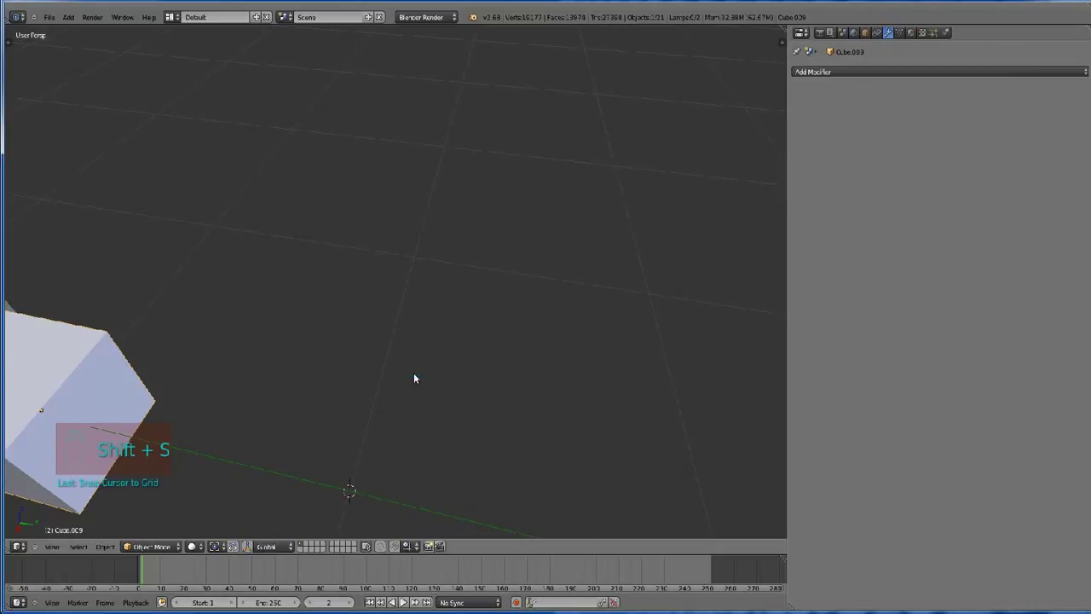
pyautogui.scroll(-4, 440, 453)
pyautogui.moveTo(441, 452); pyautogui.dragTo(418, 421, button='middle')
pyautogui.scroll(-2, 358, 426)
pyautogui.scroll(-1, 488, 379)
pyautogui.moveTo(489, 383); pyautogui.dragTo(233, 304, button='middle')
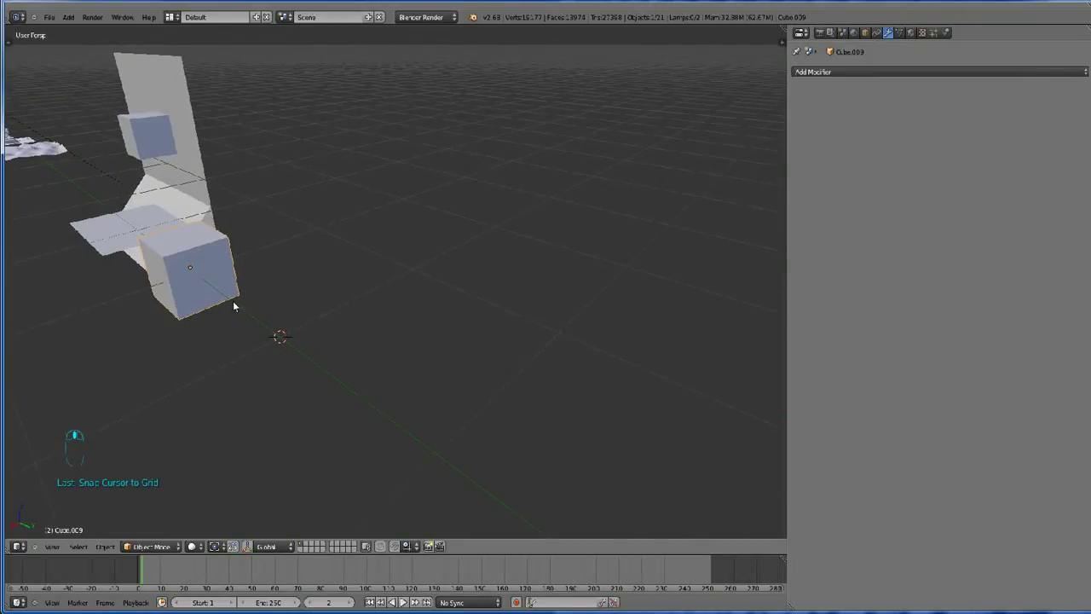
# Reset the 3D cursor to the scene origin and view the whole row of sample objects.
pyautogui.hotkey('ctrl', 'c')
pyautogui.hotkey('shift', 'c')
pyautogui.moveTo(424, 296); pyautogui.dragTo(420, 320, button='middle')
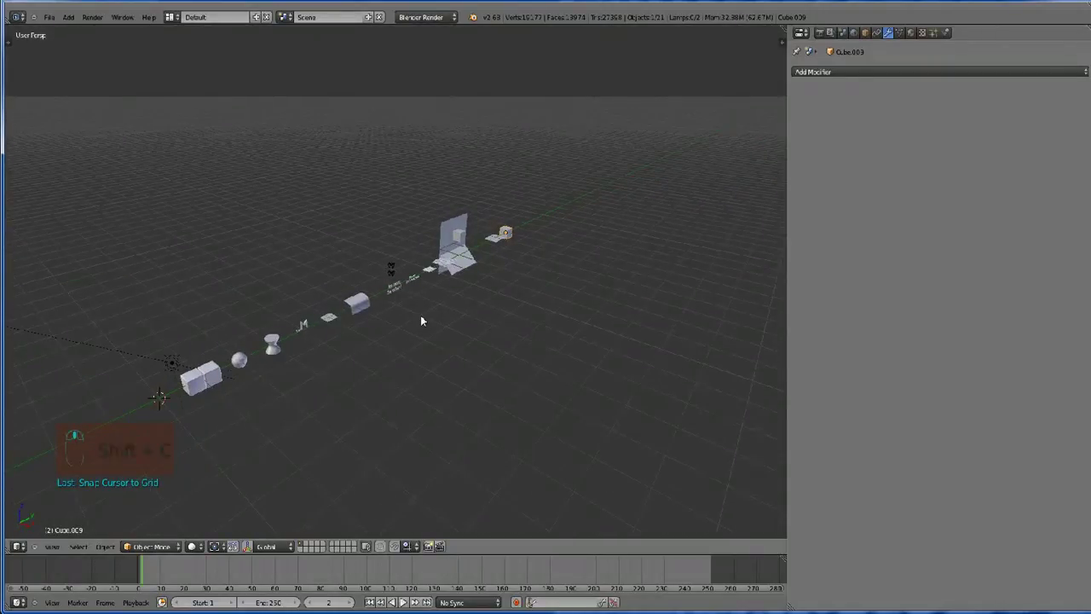
pyautogui.scroll(-2, 420, 320)
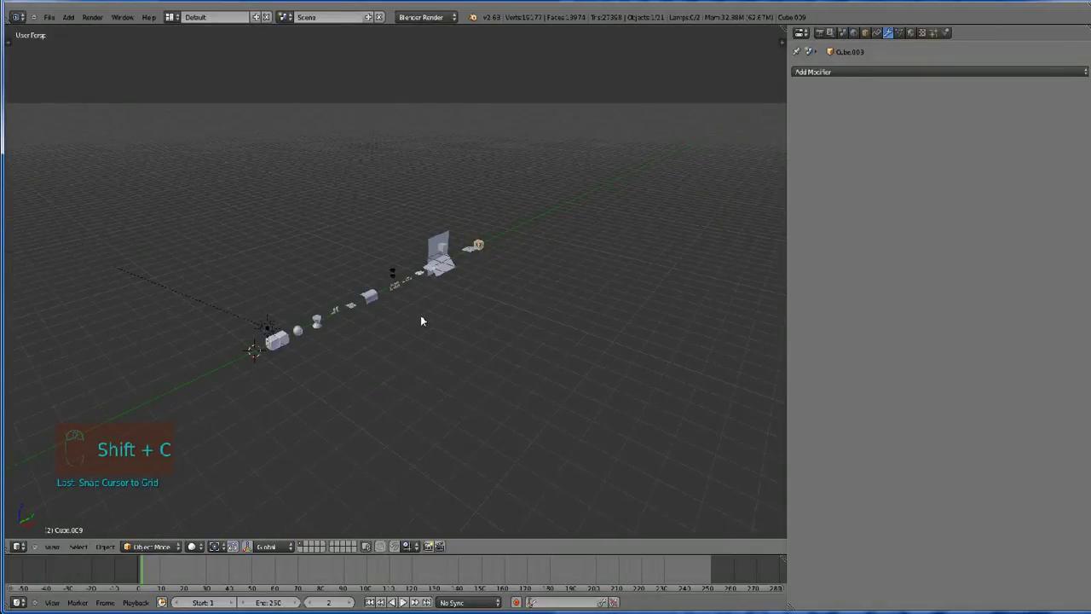
pyautogui.scroll(2, 421, 315)
pyautogui.keyDown('shift'); pyautogui.moveTo(264, 378); pyautogui.dragTo(372, 304, button='middle'); pyautogui.keyUp('shift')
pyautogui.scroll(3, 402, 229)
pyautogui.moveTo(395, 263); pyautogui.dragTo(388, 333, button='middle')
pyautogui.scroll(-3, 367, 291)
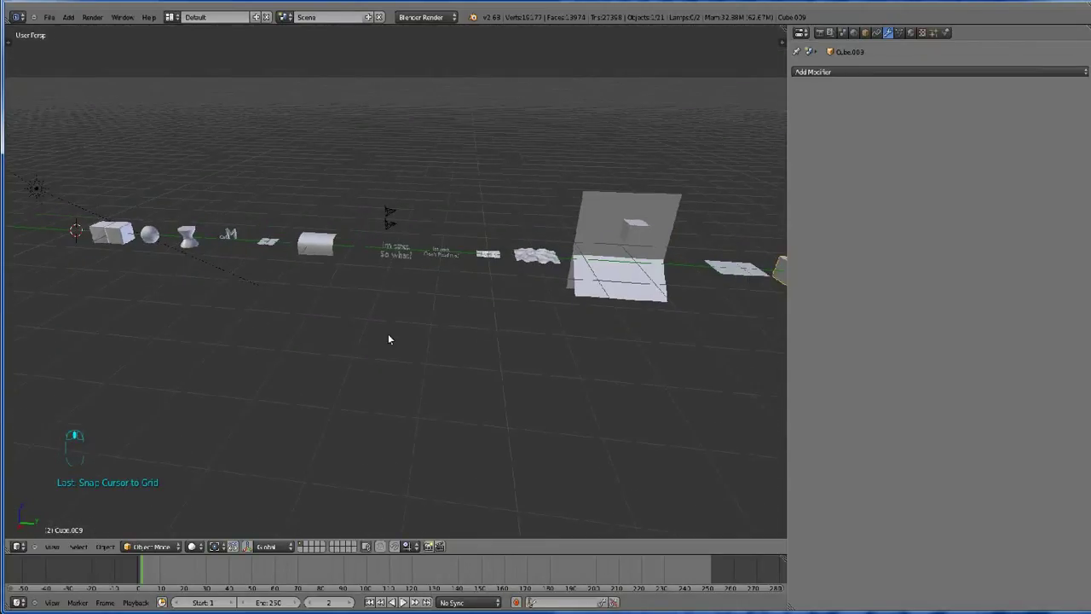
# Select all objects in the scene and frame them in the view.
pyautogui.scroll(-2, 388, 339)
pyautogui.press('a')
pyautogui.press('a')
pyautogui.press('a')
pyautogui.press('KP_Decimal')
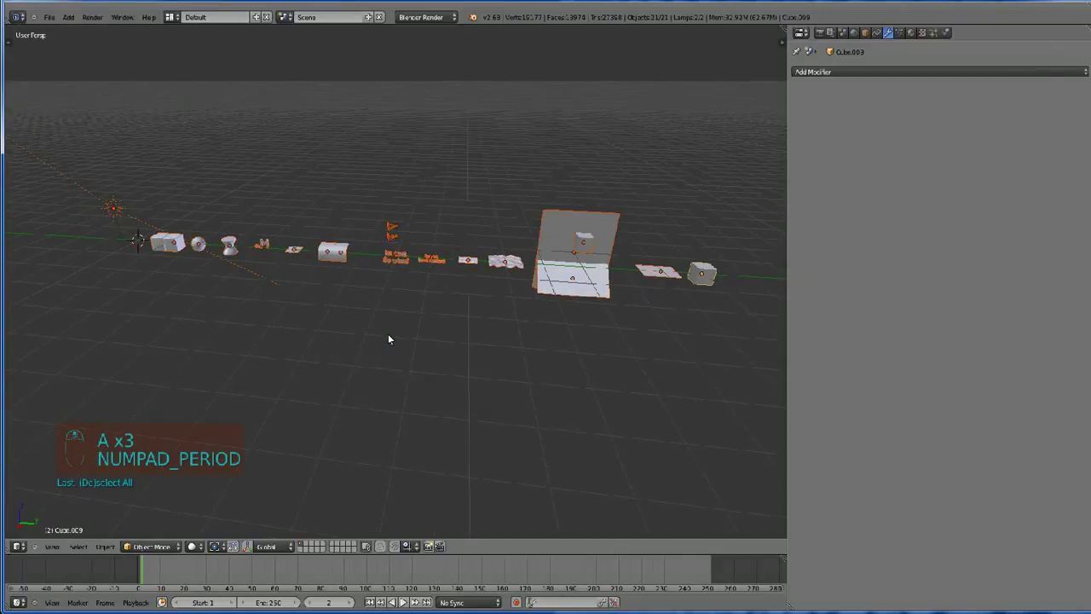
pyautogui.press('KP_Decimal')
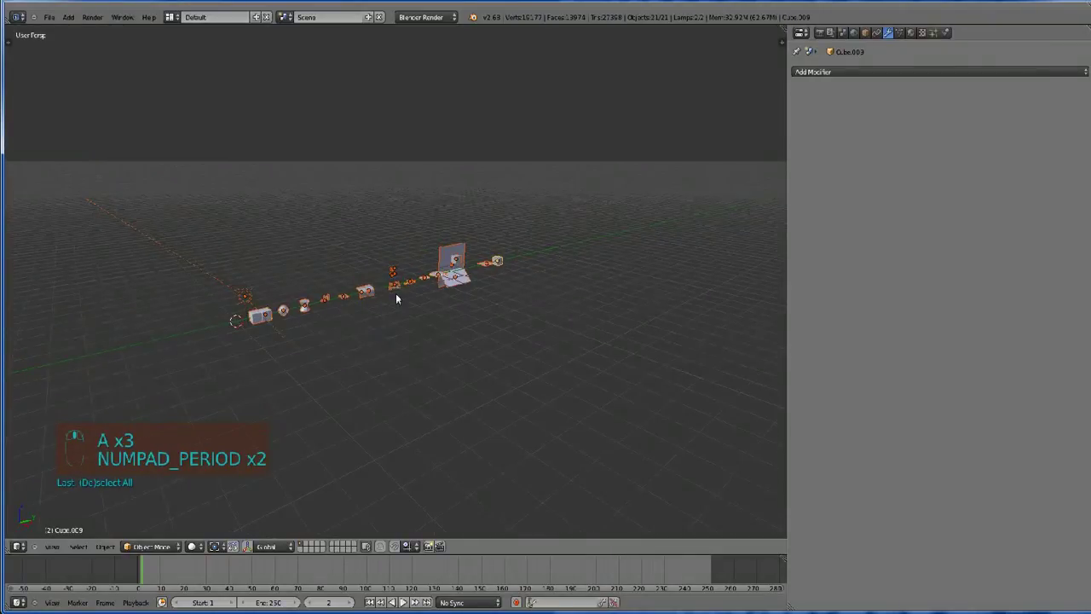
pyautogui.moveTo(542, 283); pyautogui.dragTo(446, 264, button='middle')
# Select the cube at the upright plane and move it along the global X axis, away from the plane.
pyautogui.rightClick(457, 298)
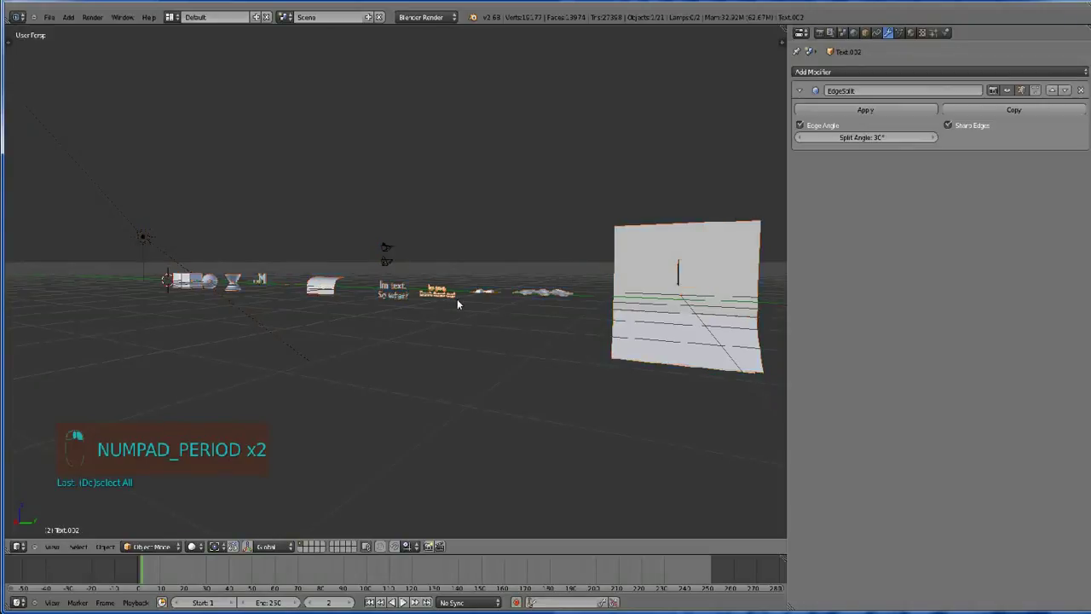
pyautogui.scroll(-3, 457, 298)
pyautogui.moveTo(469, 316); pyautogui.dragTo(503, 346, button='middle')
pyautogui.rightClick(550, 316)
pyautogui.moveTo(549, 317); pyautogui.dragTo(555, 362, button='middle')
pyautogui.press('g')
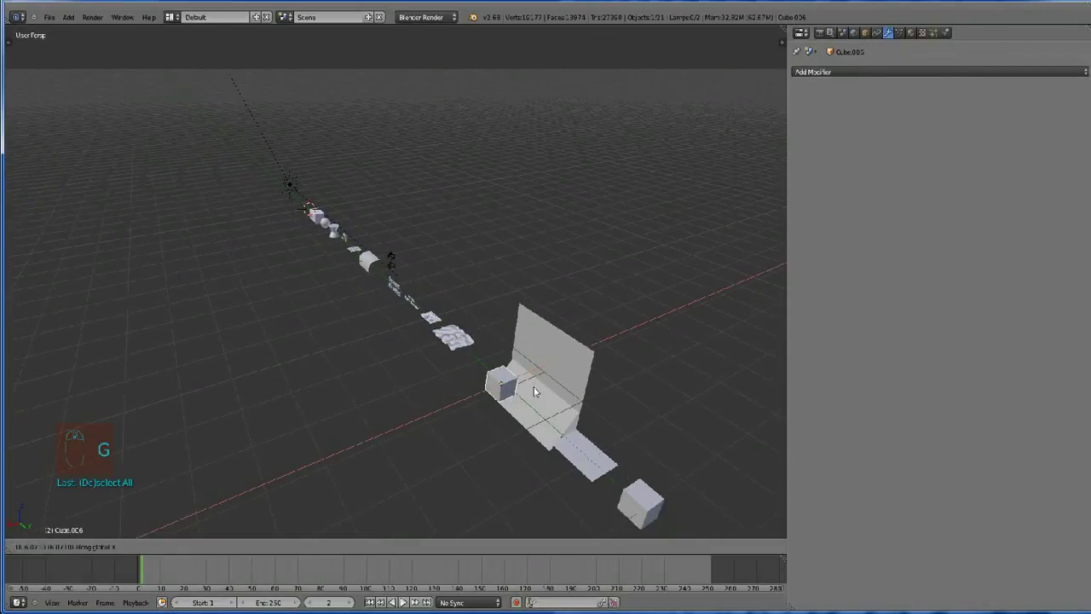
pyautogui.click(412, 401)
pyautogui.moveTo(413, 401); pyautogui.dragTo(462, 397, button='middle')
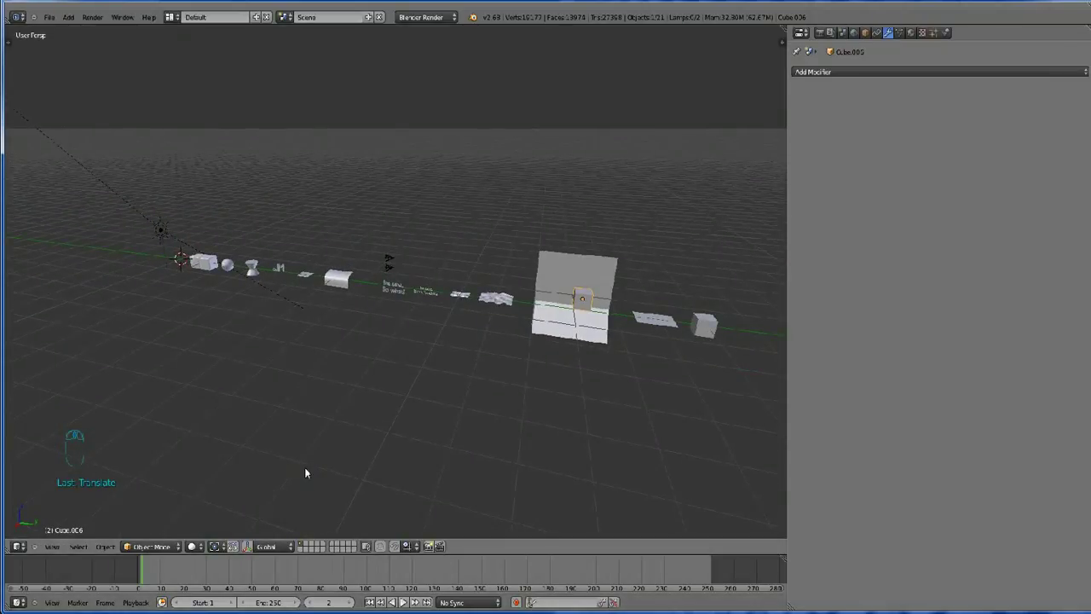